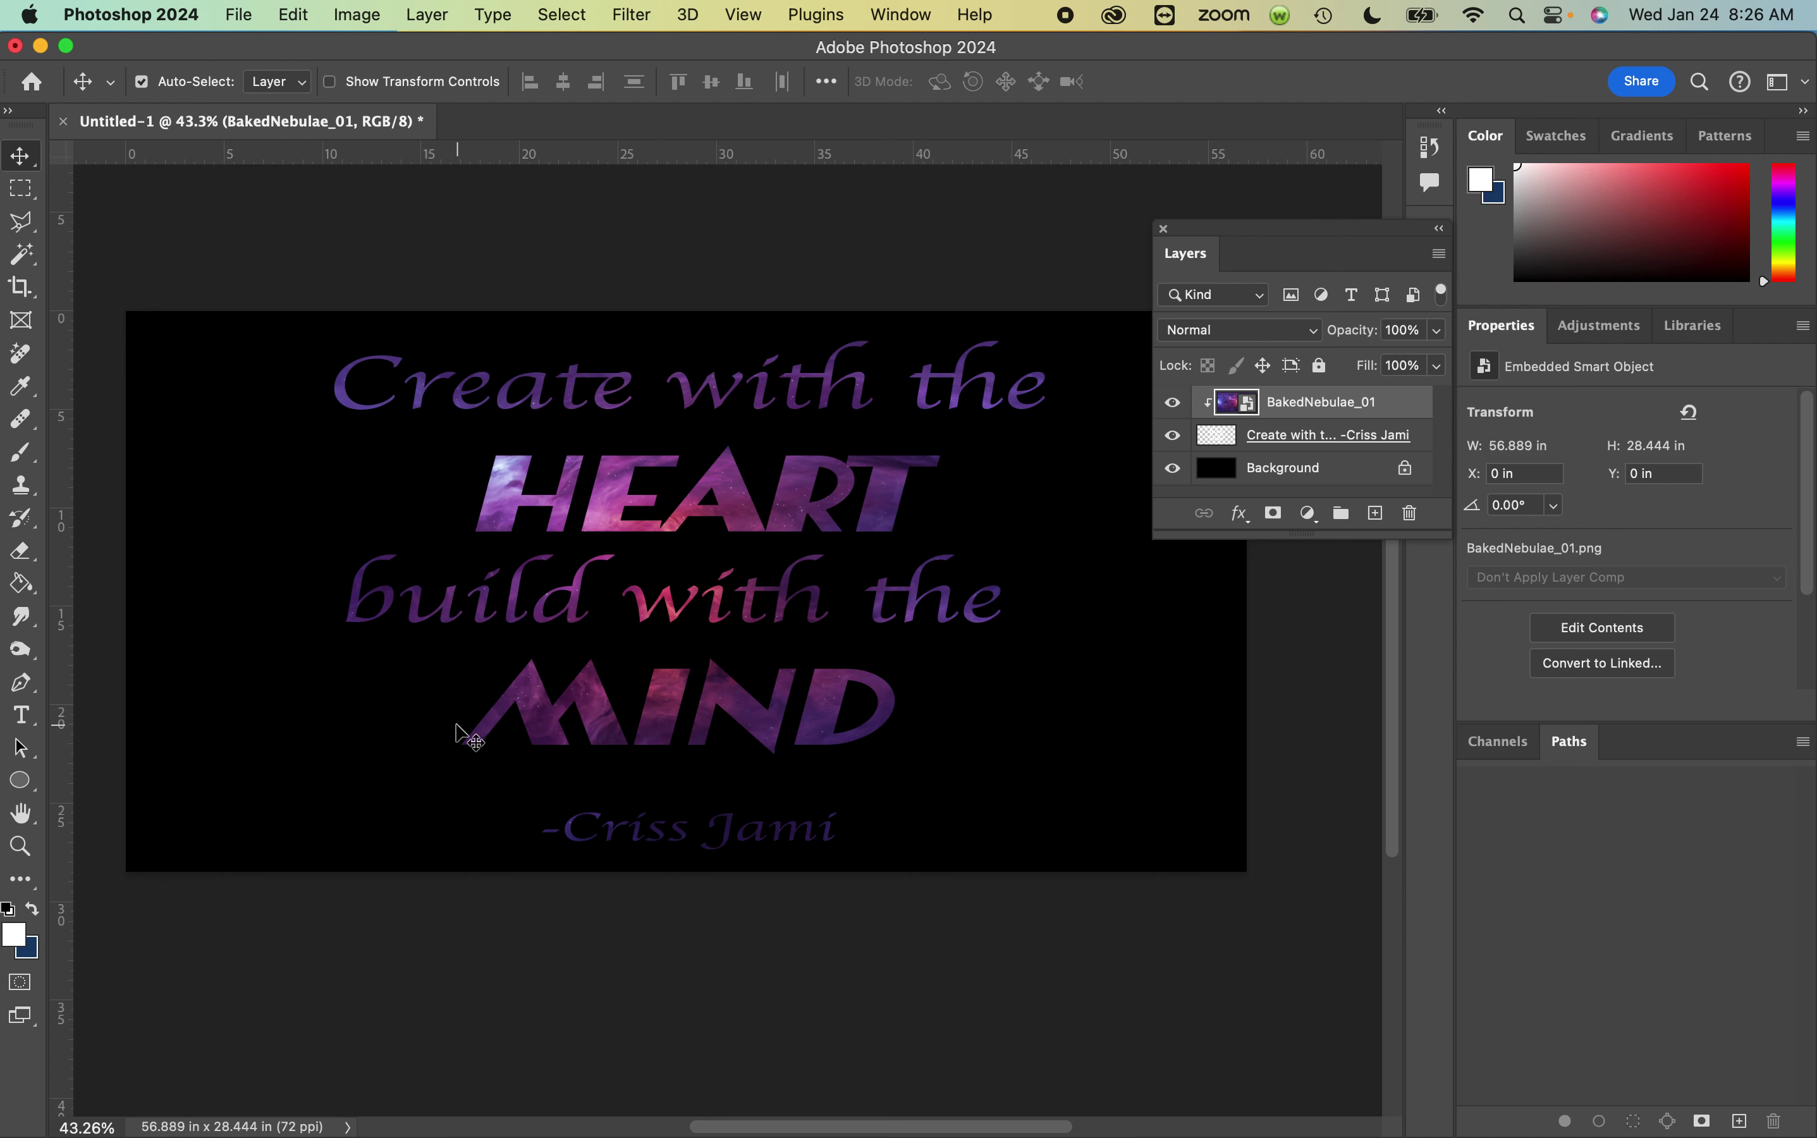
# - Select the Brush tool, enlarge the brush slightly, and set the painting colour to red
pyautogui.click(23, 458)
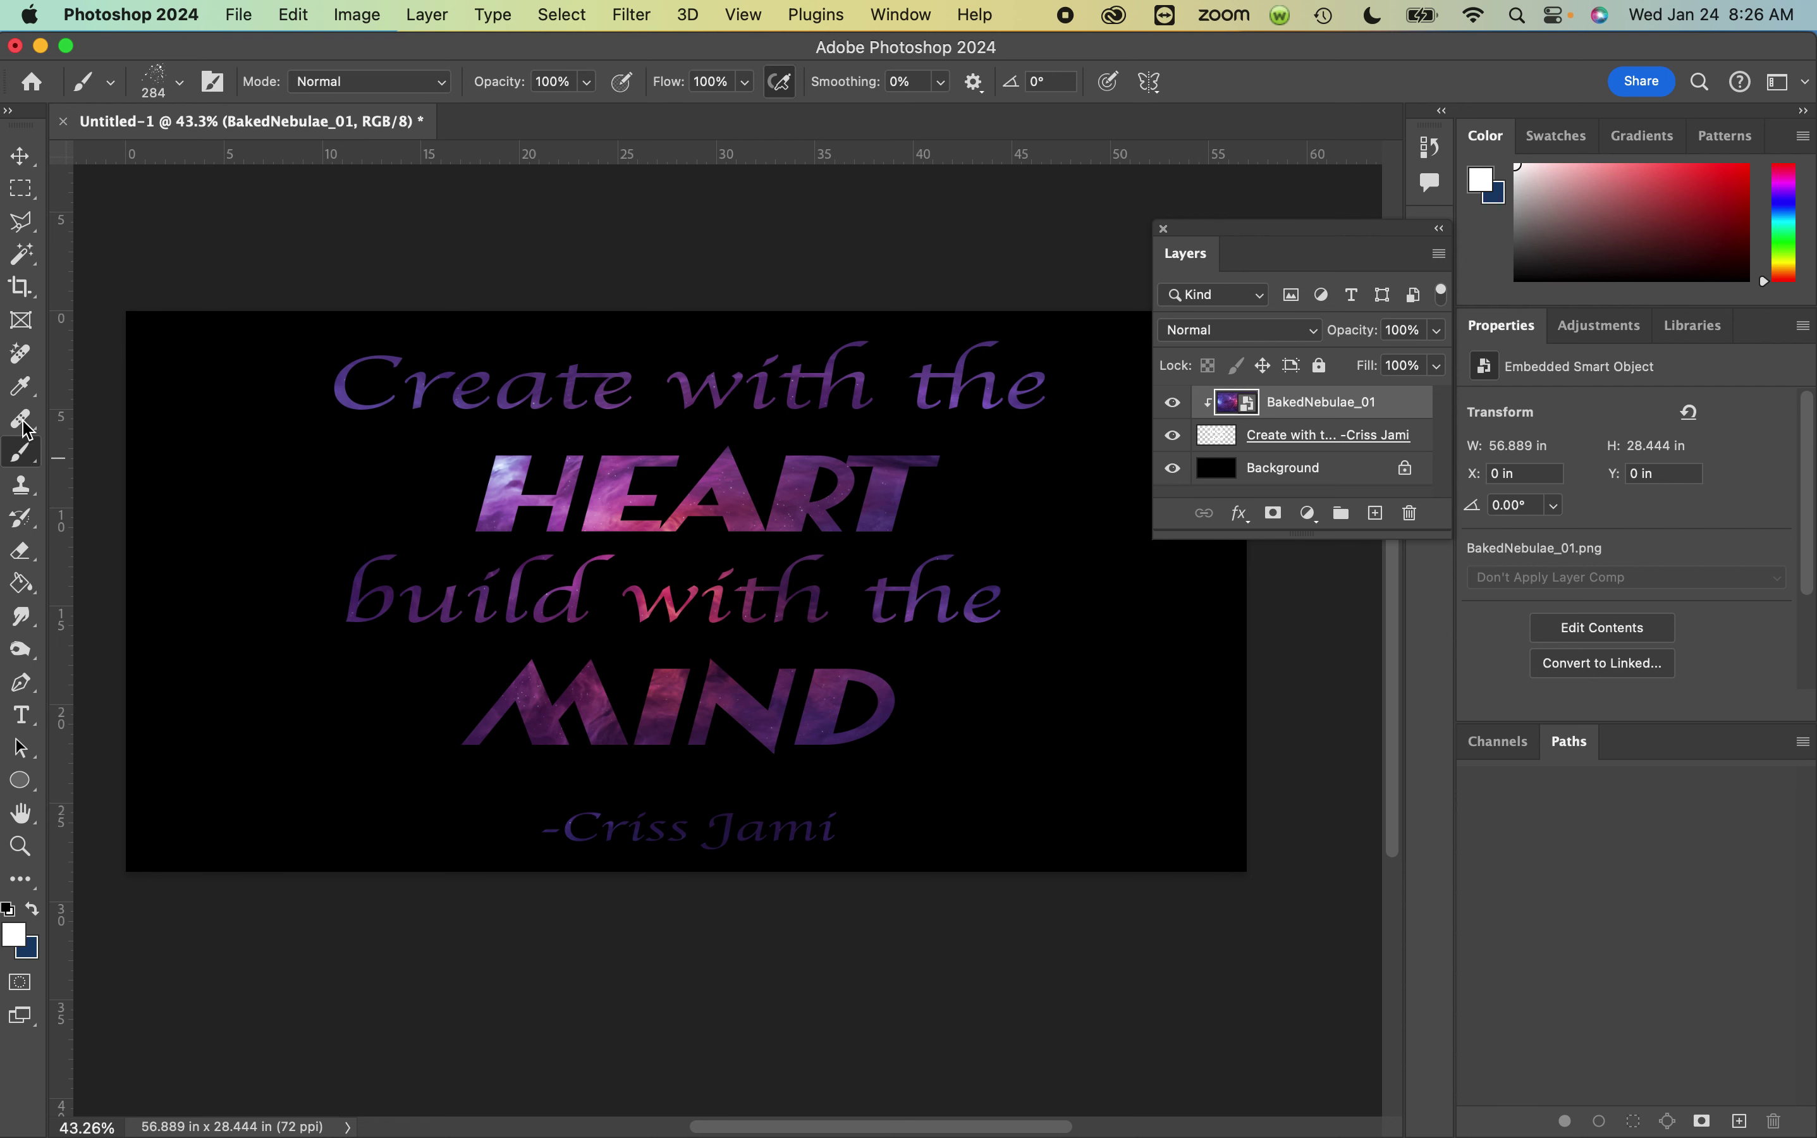
pyautogui.click(179, 82)
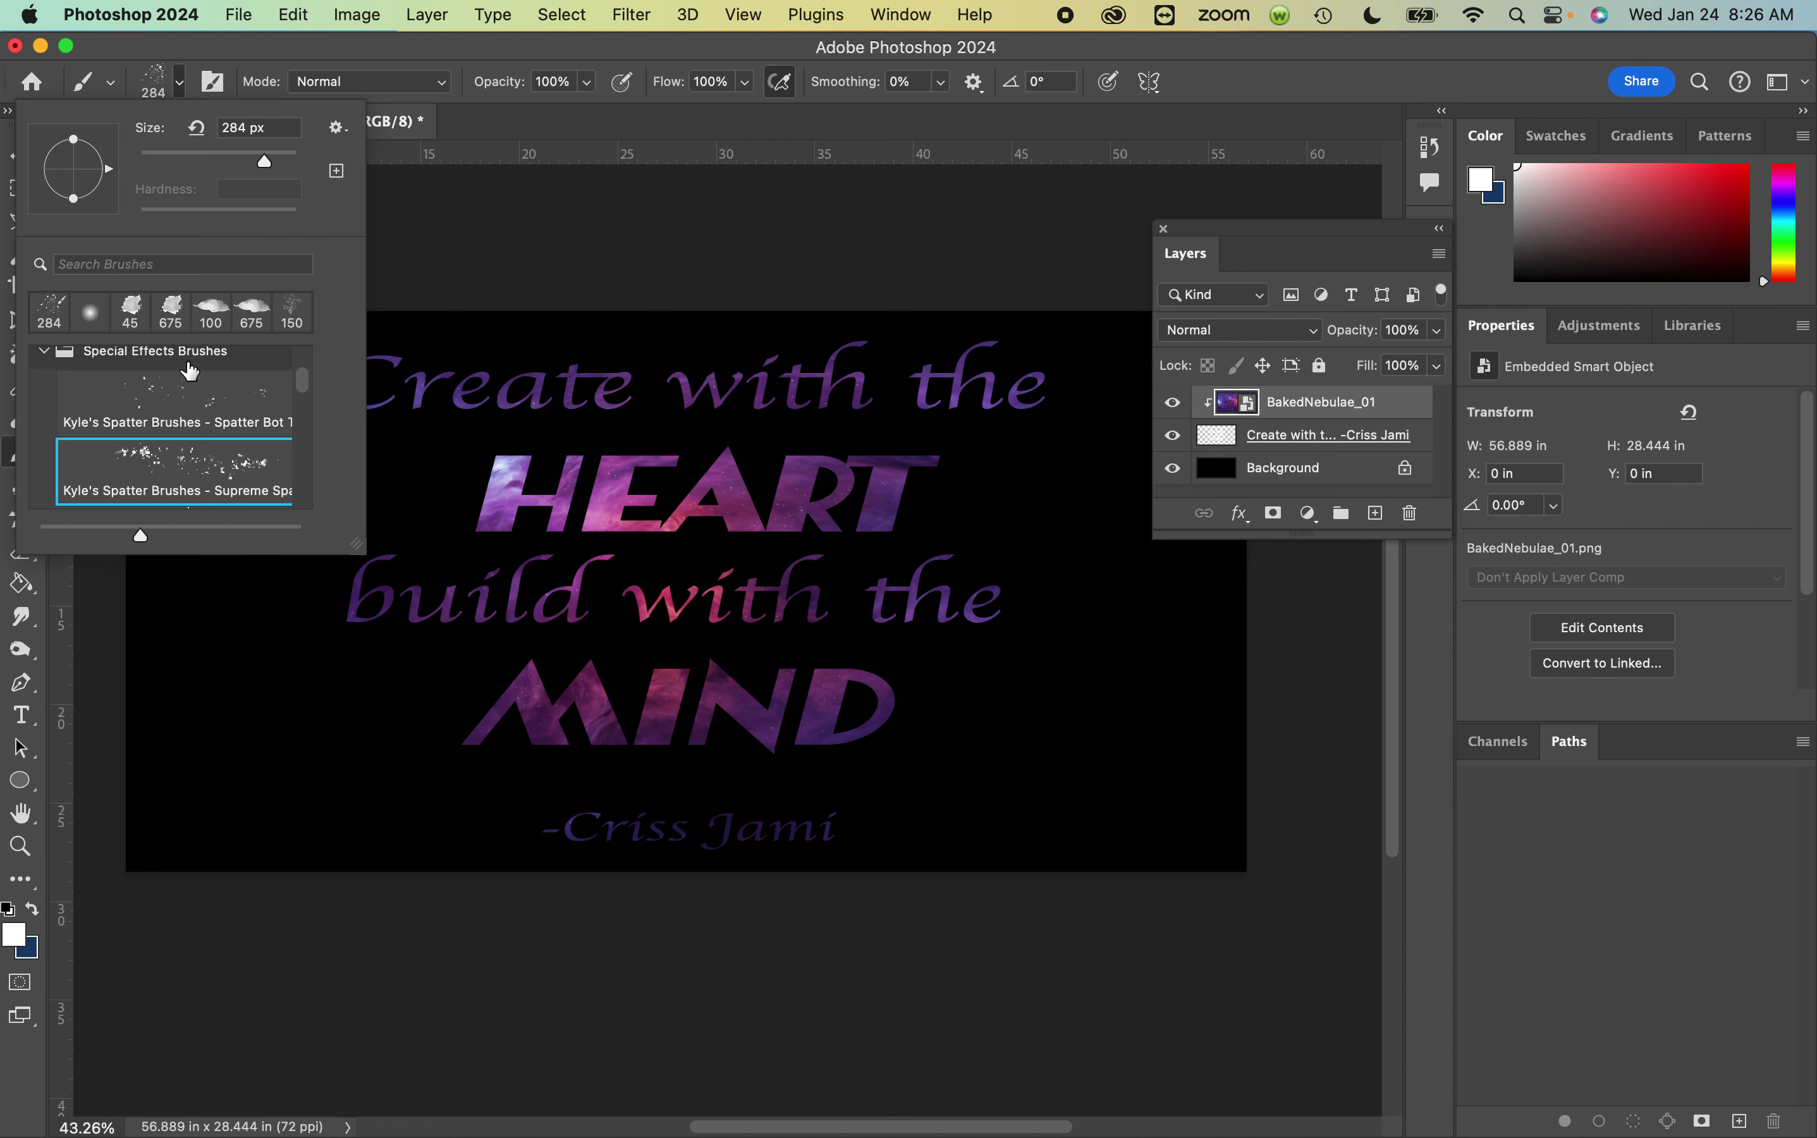
pyautogui.scroll(10, 181, 418)
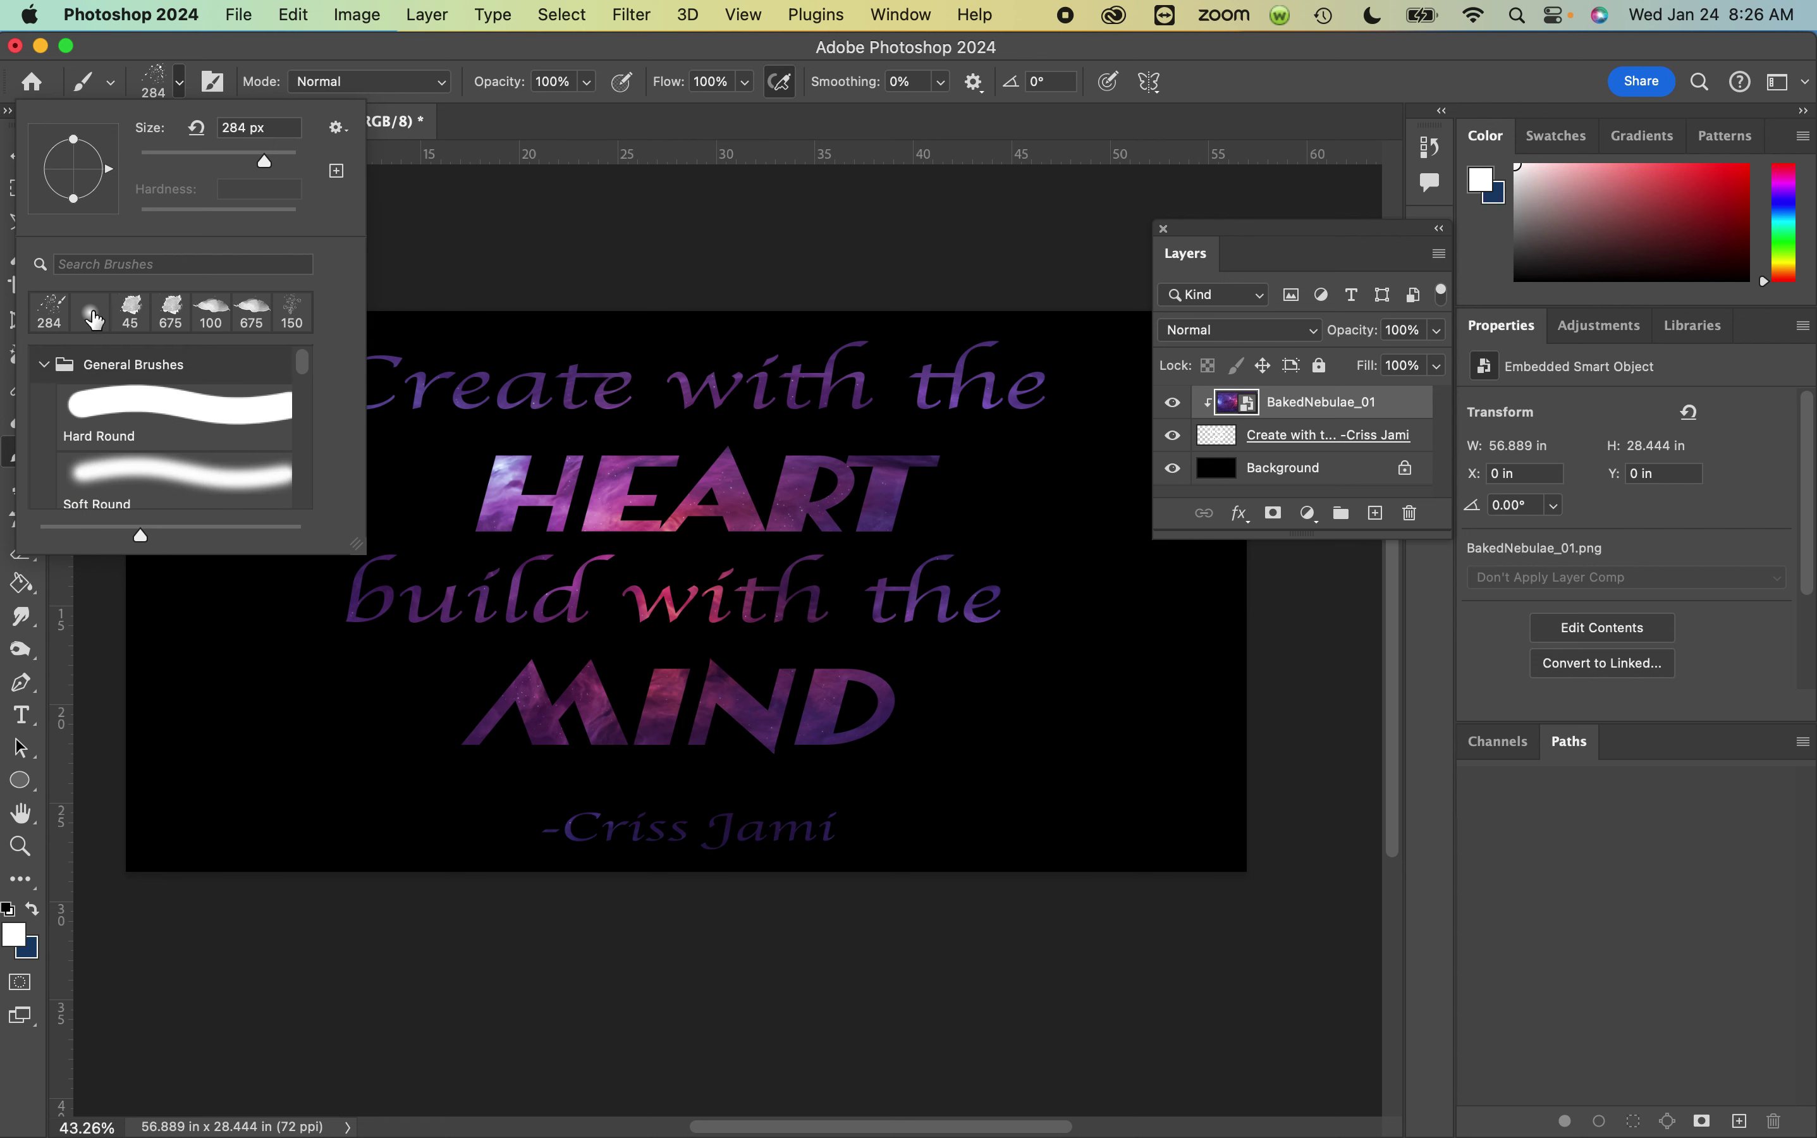
pyautogui.moveTo(264, 161)
pyautogui.mouseDown()
pyautogui.moveTo(173, 162)
pyautogui.moveTo(232, 161)
pyautogui.mouseUp()
pyautogui.click(1603, 181)
pyautogui.click(1656, 192)
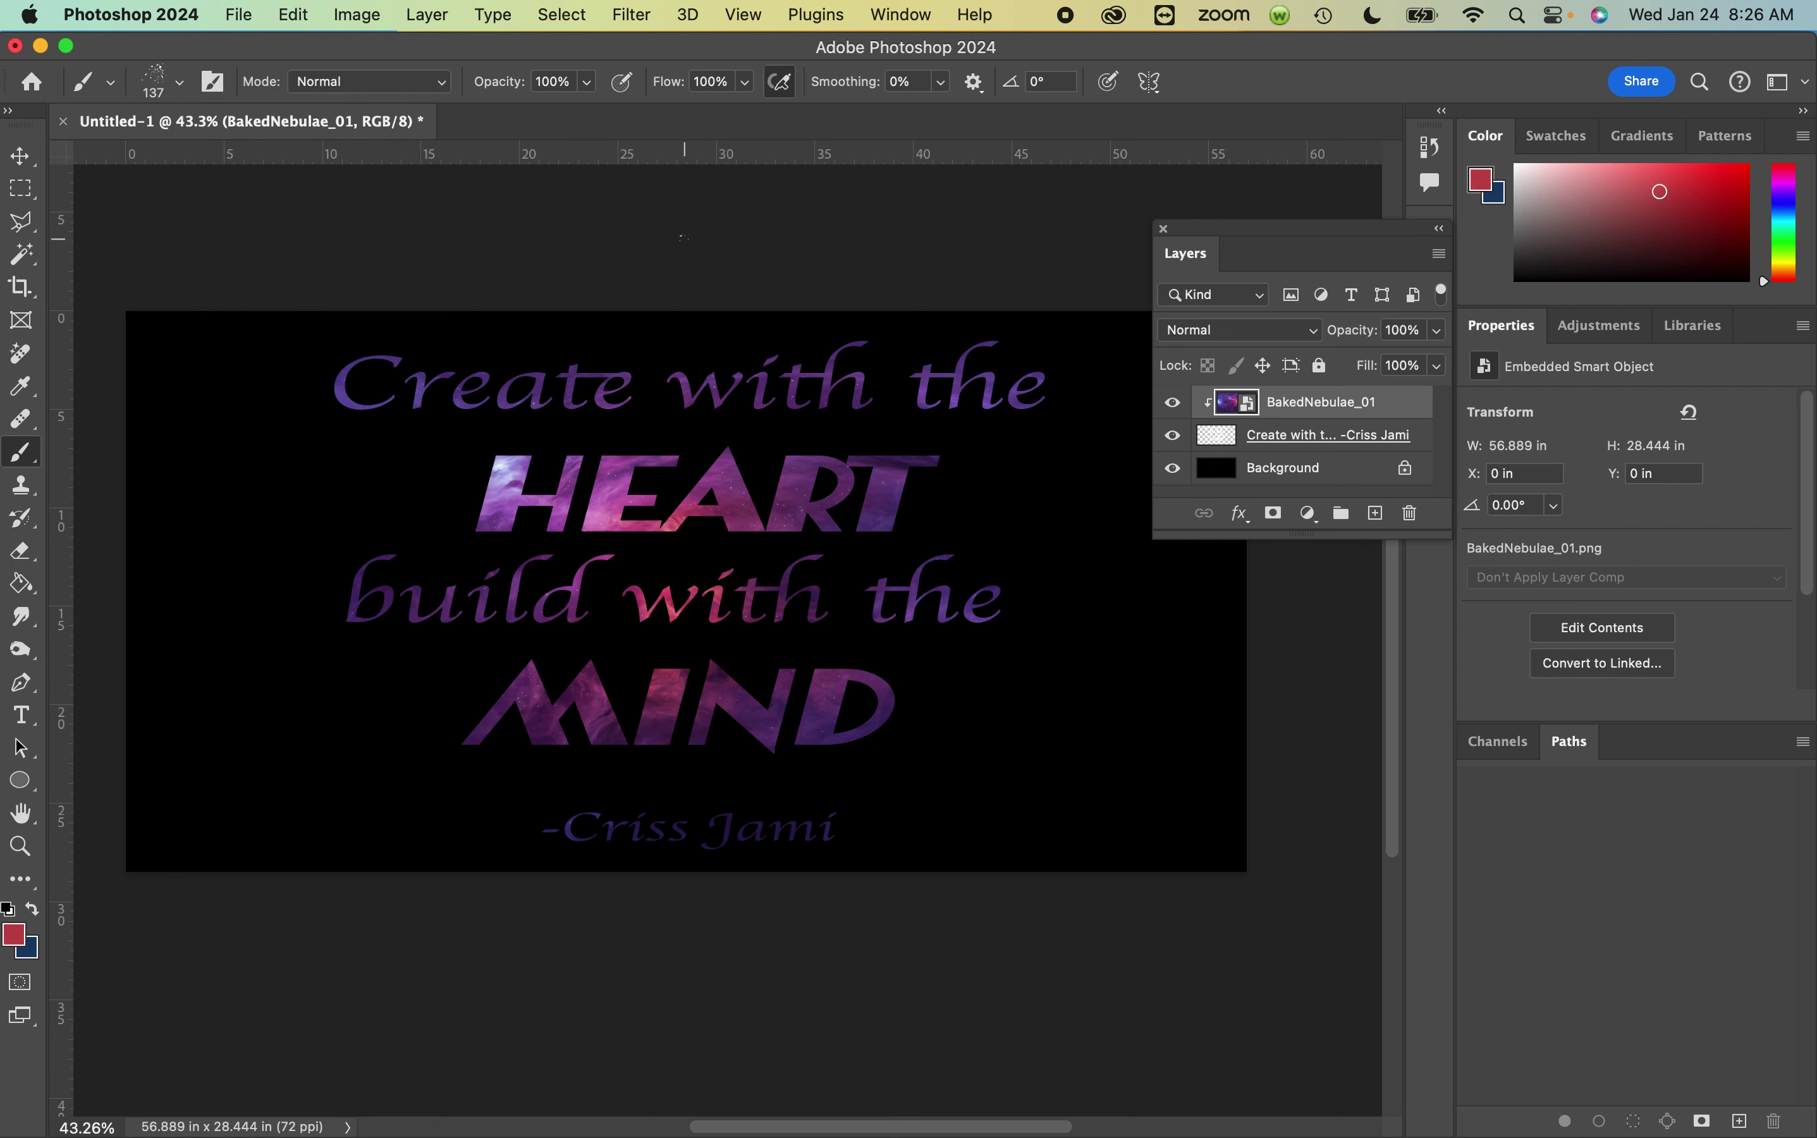
# - Choose the Soft Round Pressure Size brush and flatten its tip into a thin ellipse
pyautogui.click(179, 82)
pyautogui.scroll(10, 172, 450)
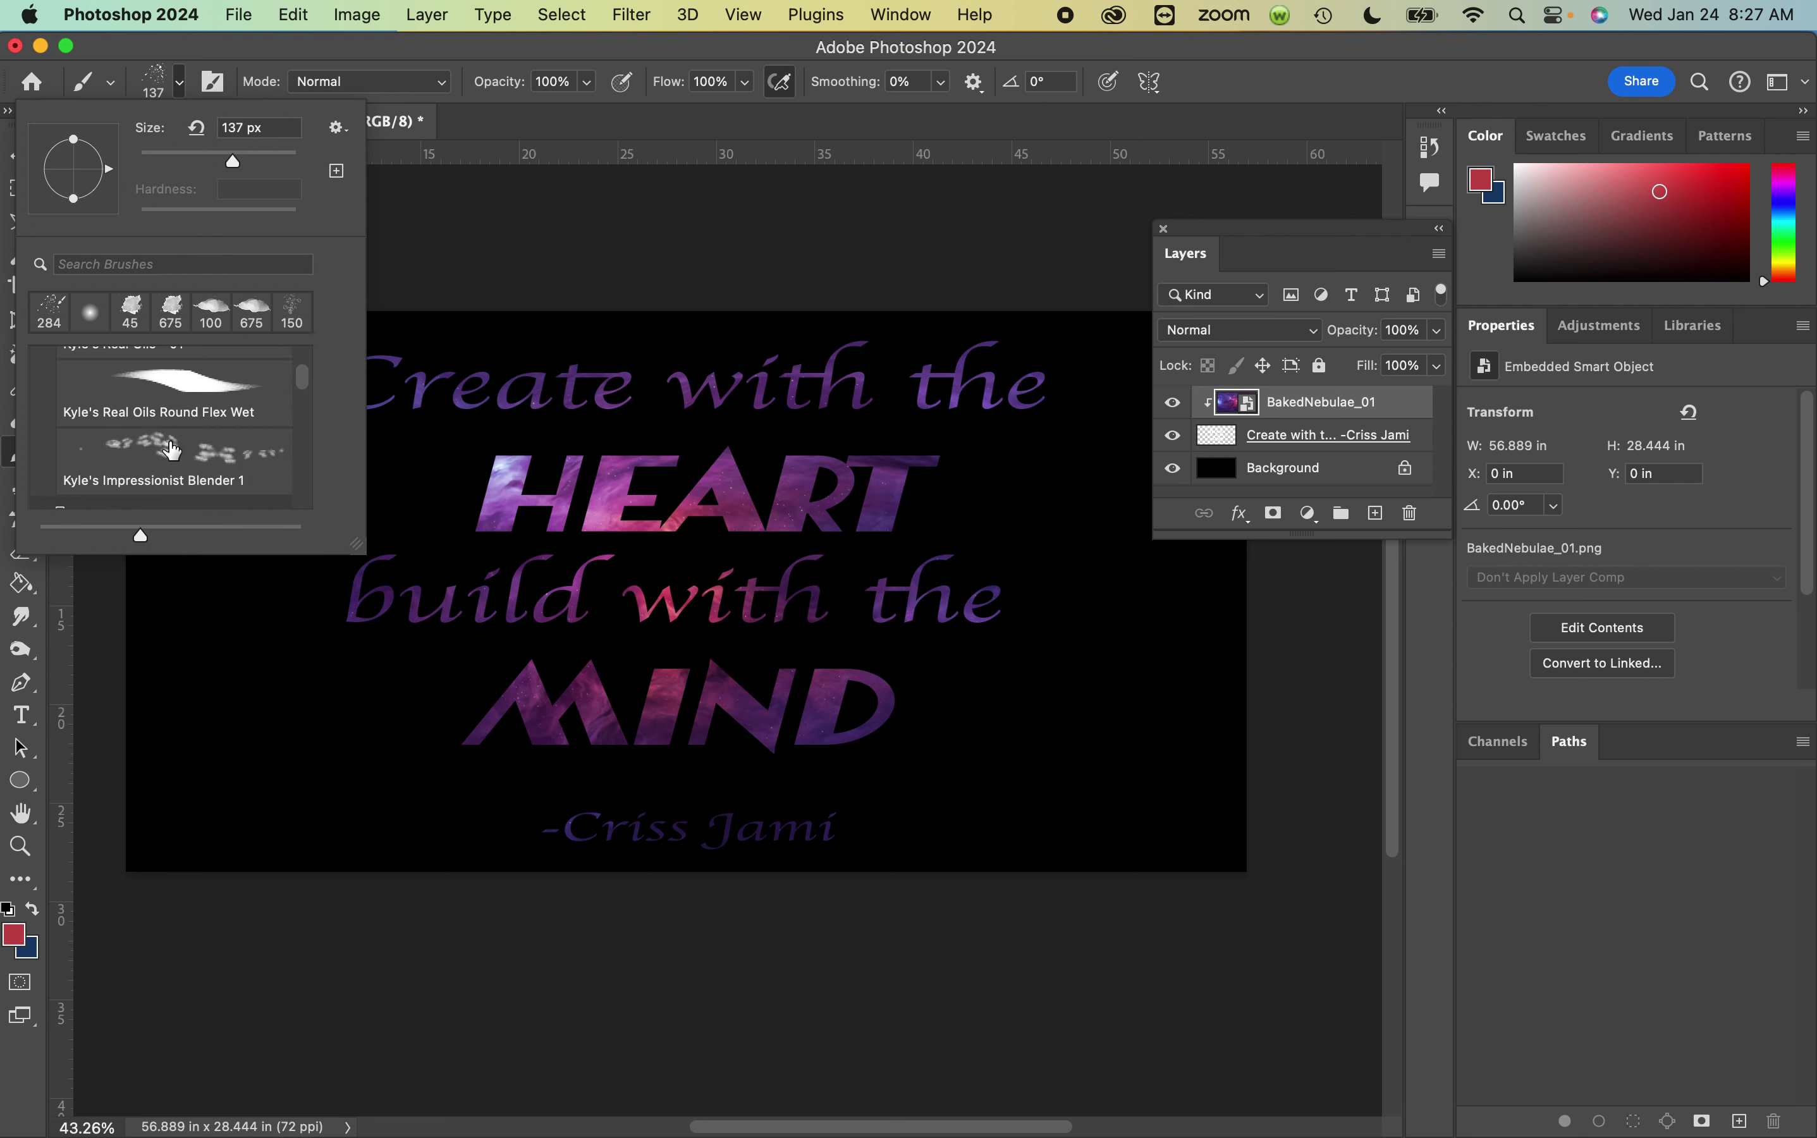
pyautogui.scroll(10, 173, 449)
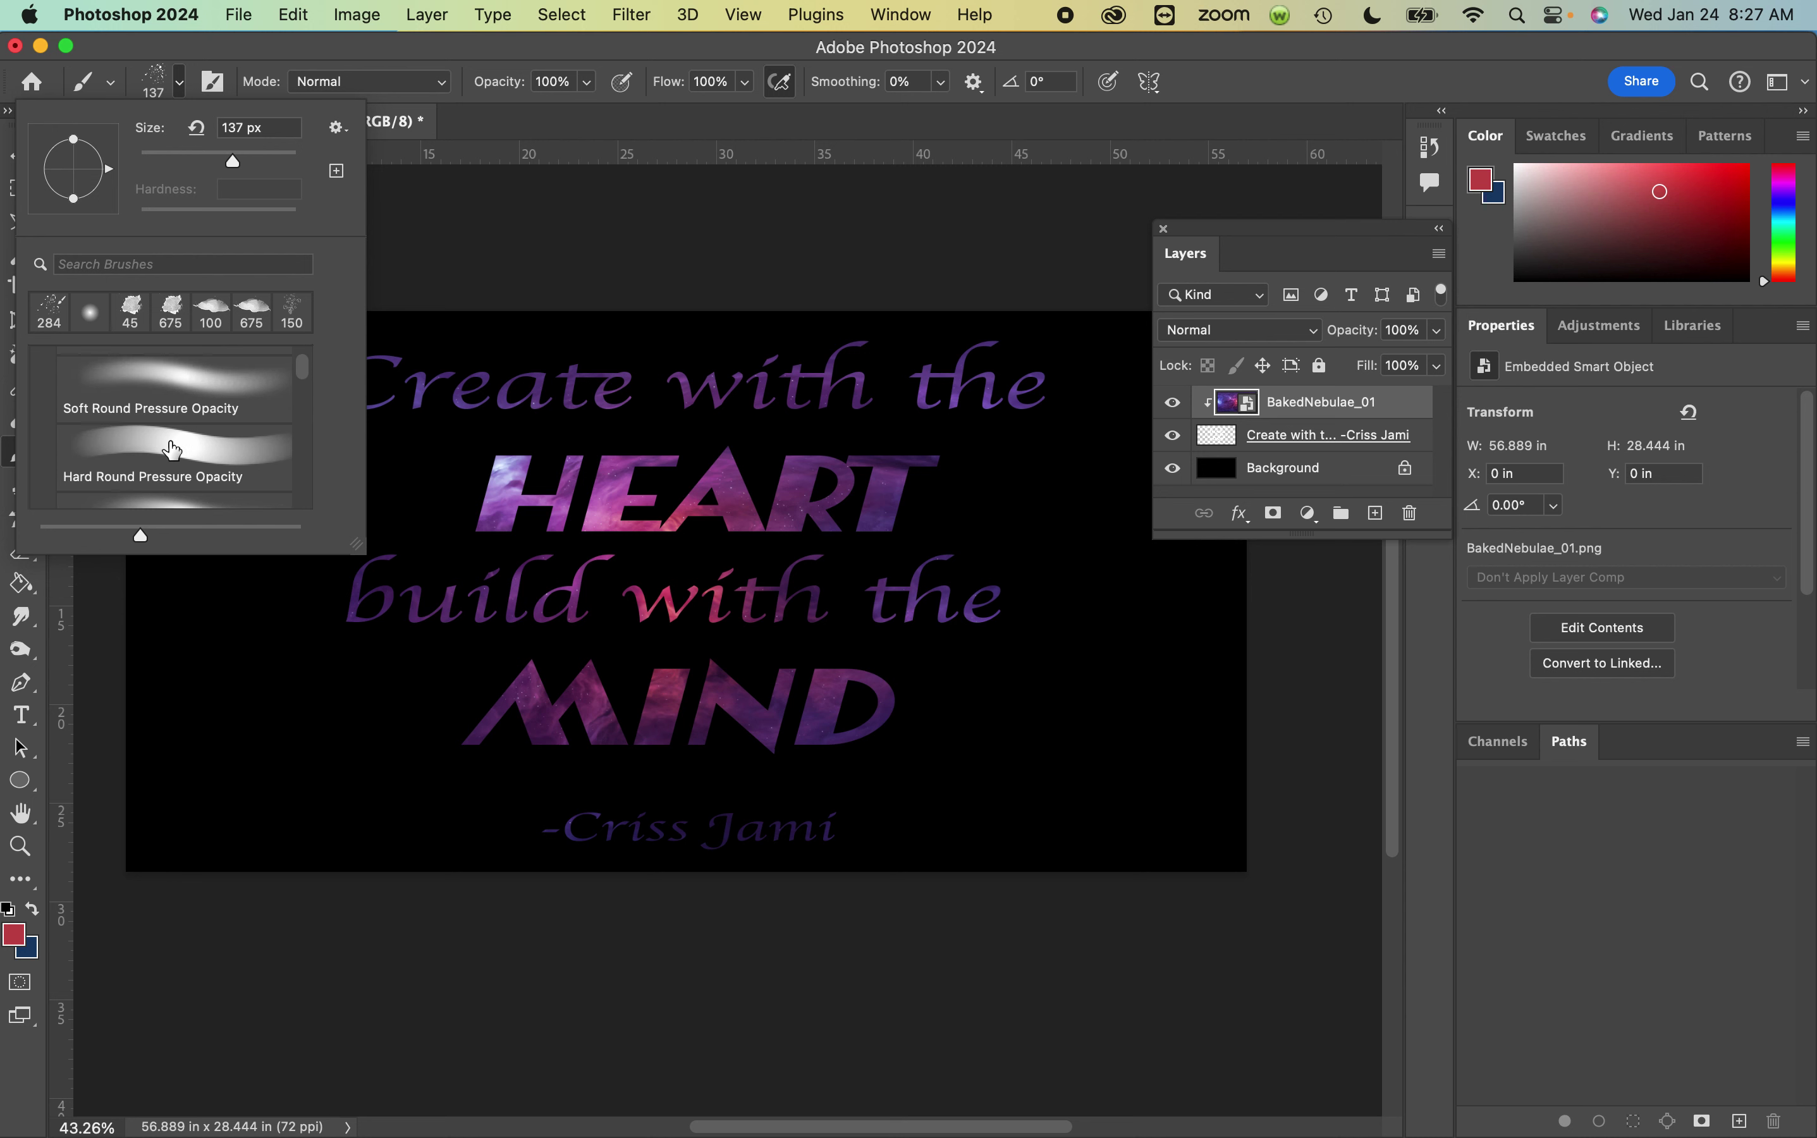
pyautogui.scroll(3, 173, 449)
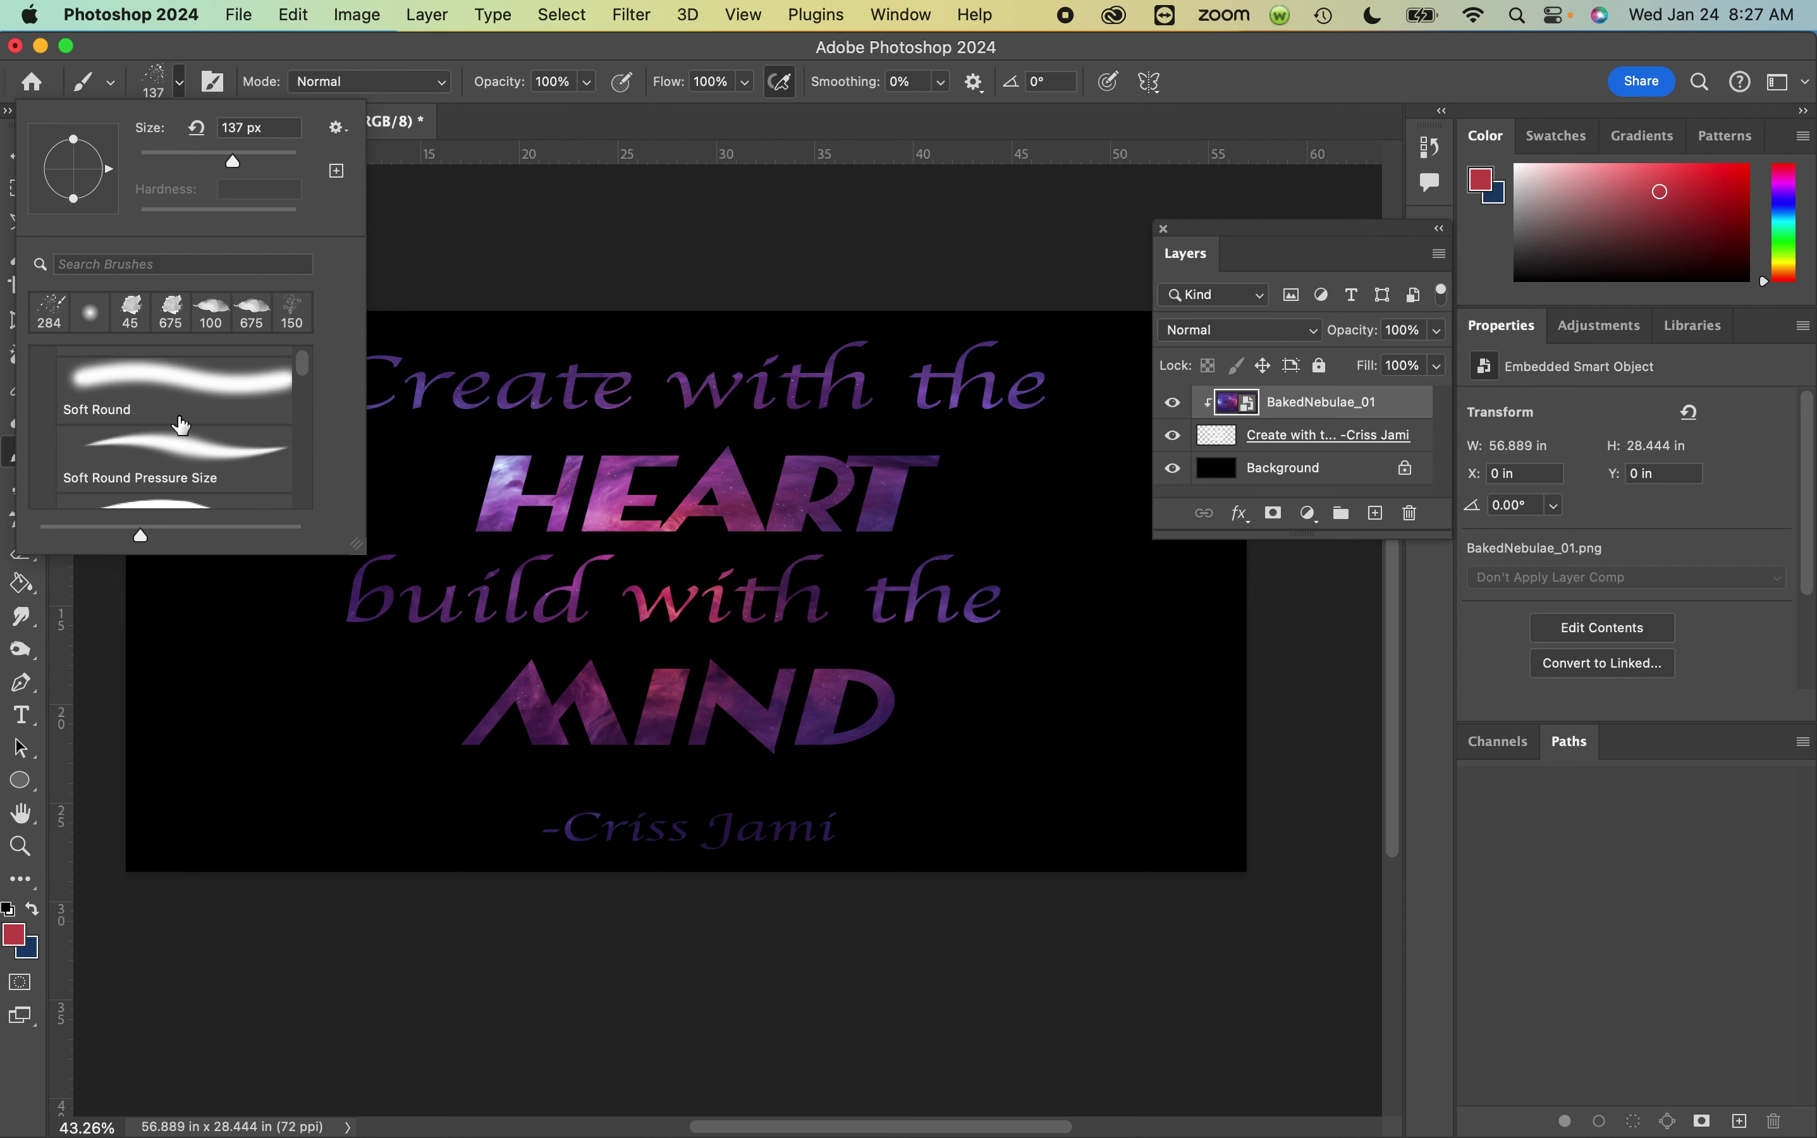
pyautogui.click(173, 459)
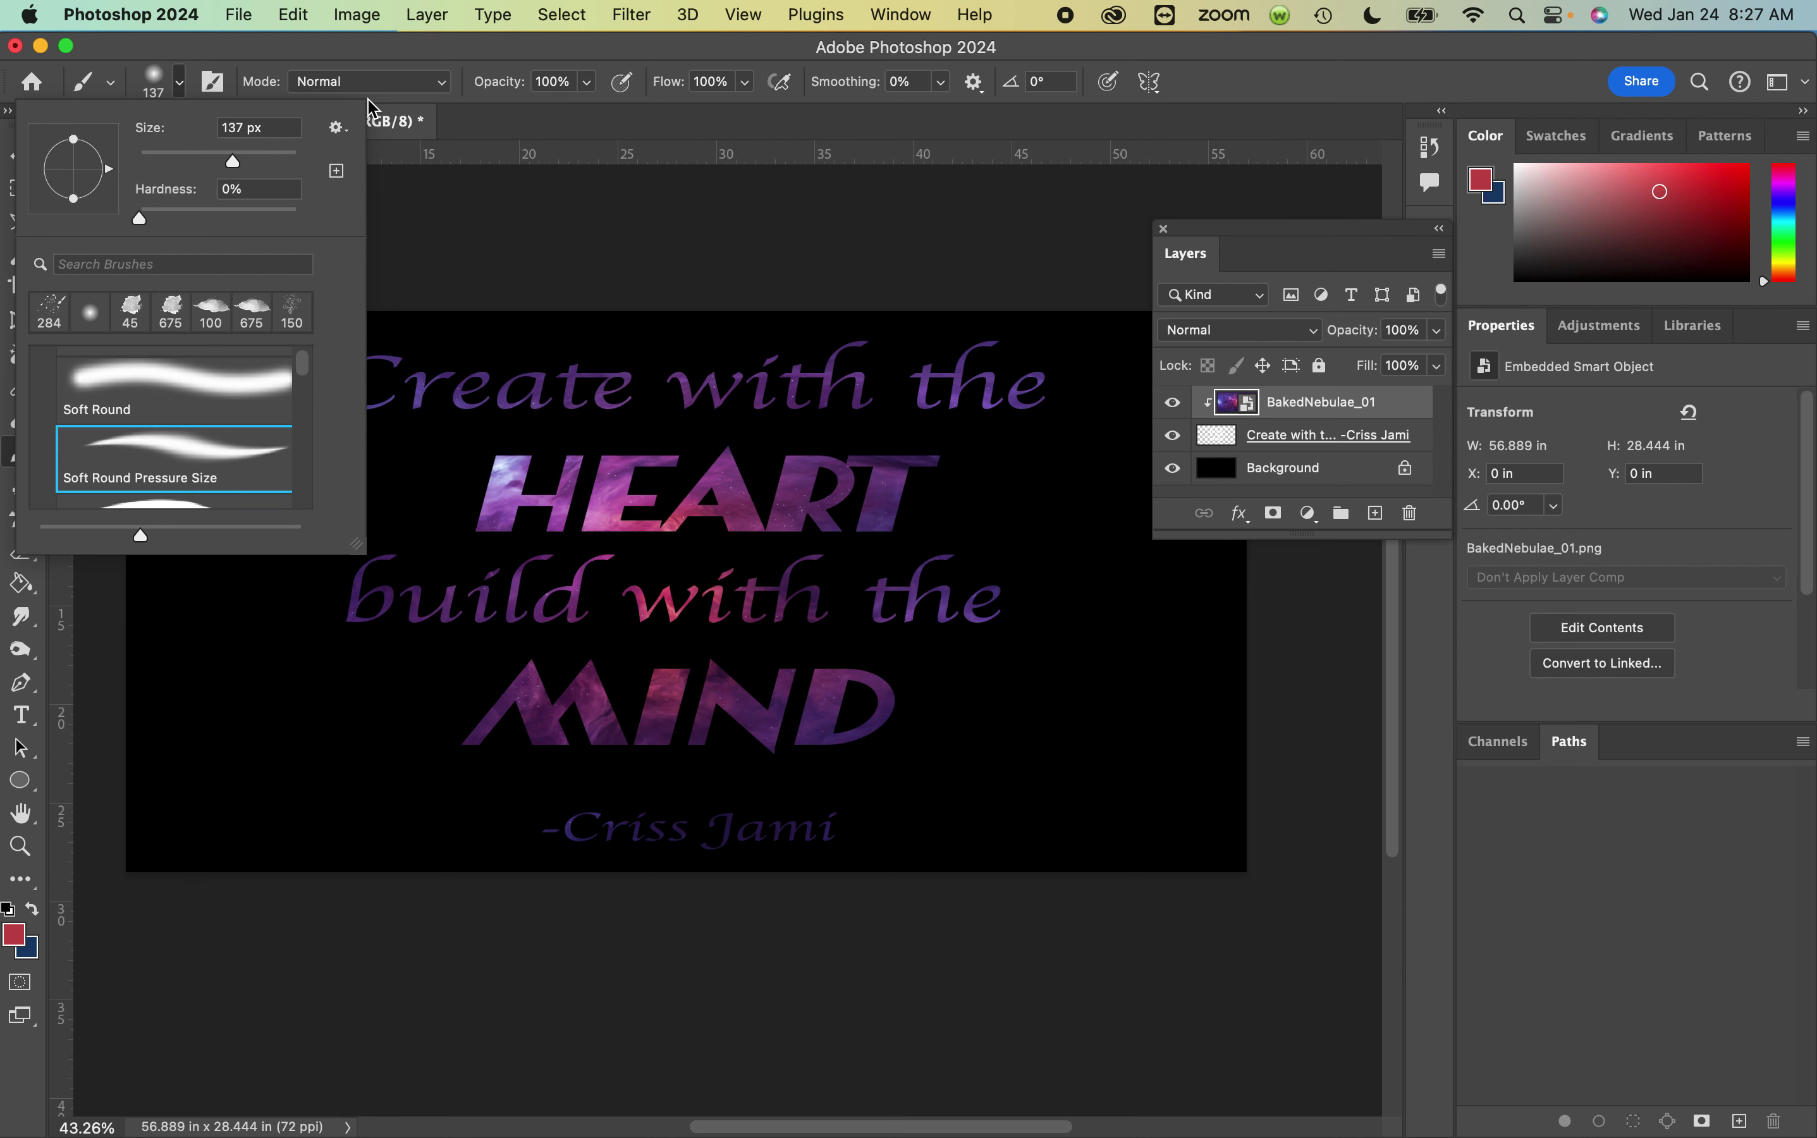
pyautogui.moveTo(73, 200)
pyautogui.mouseDown()
pyautogui.moveTo(76, 181)
pyautogui.moveTo(565, 161)
pyautogui.mouseUp()
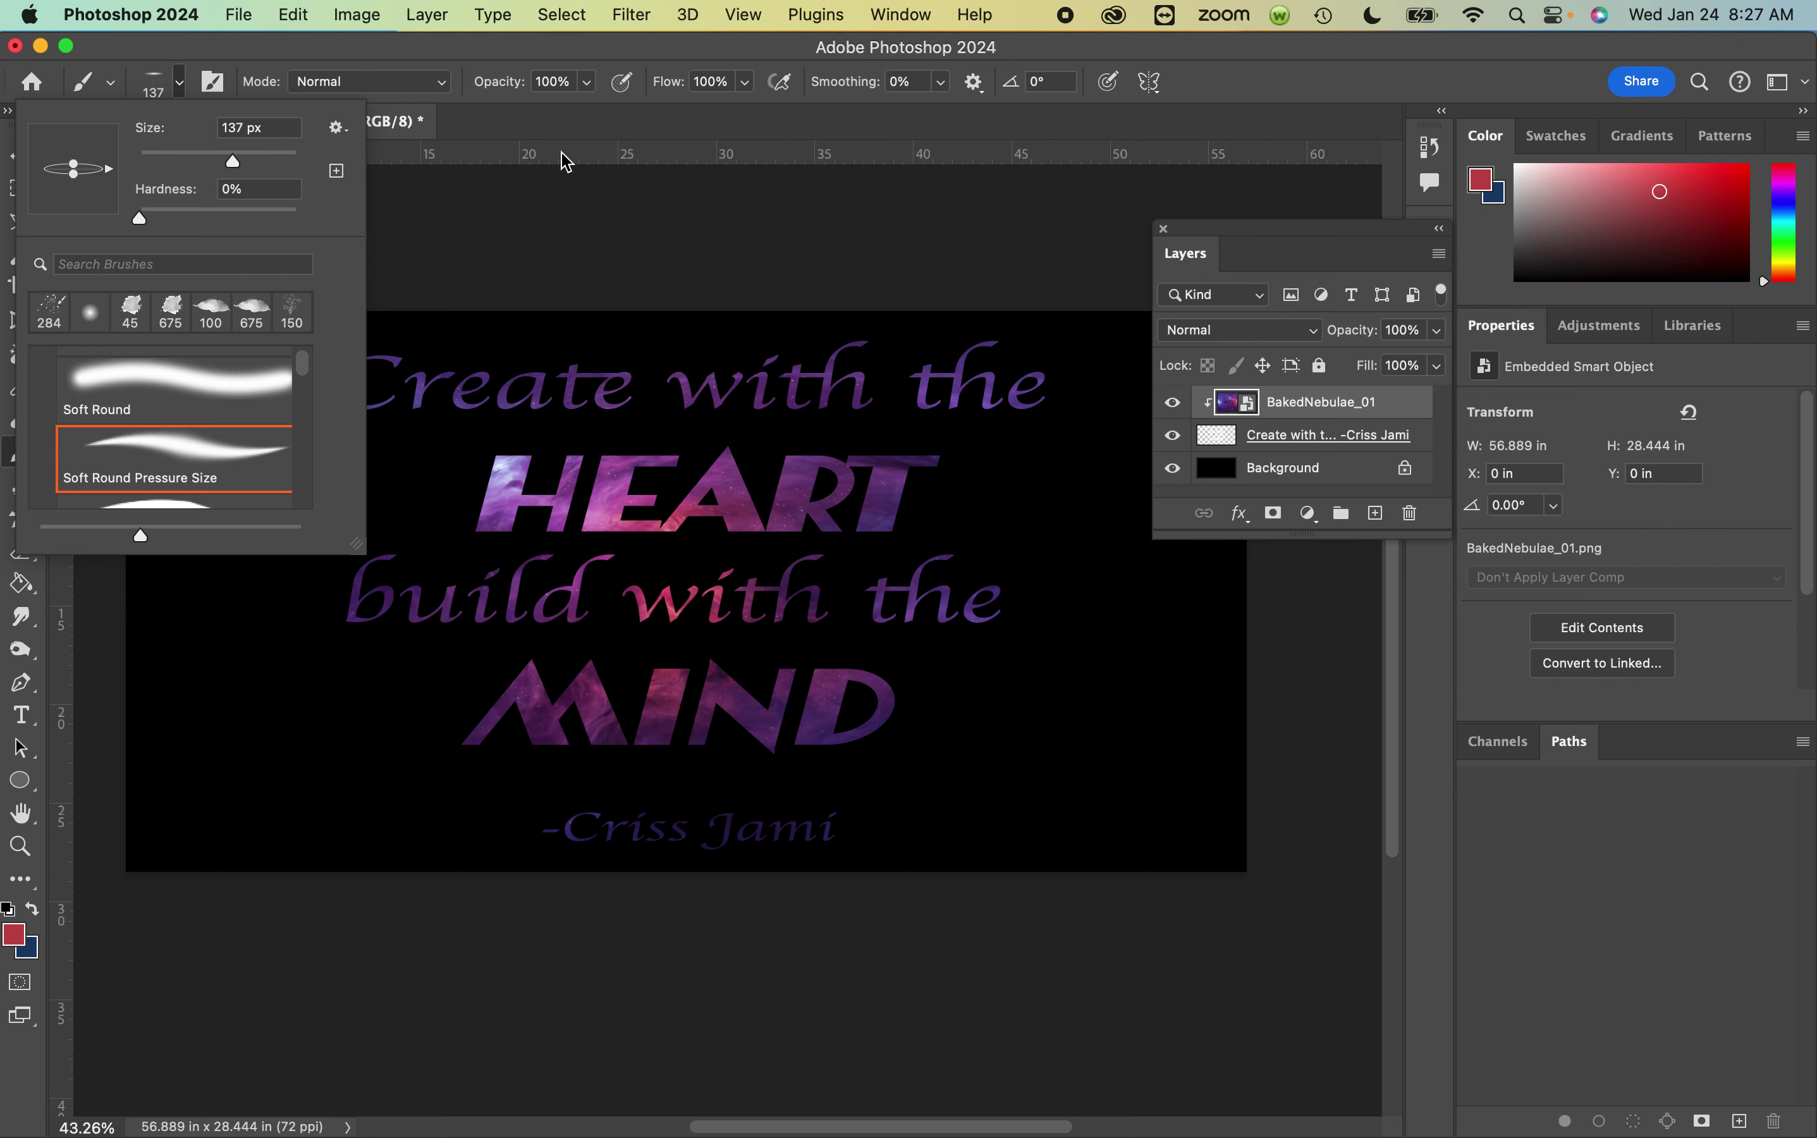
pyautogui.click(329, 60)
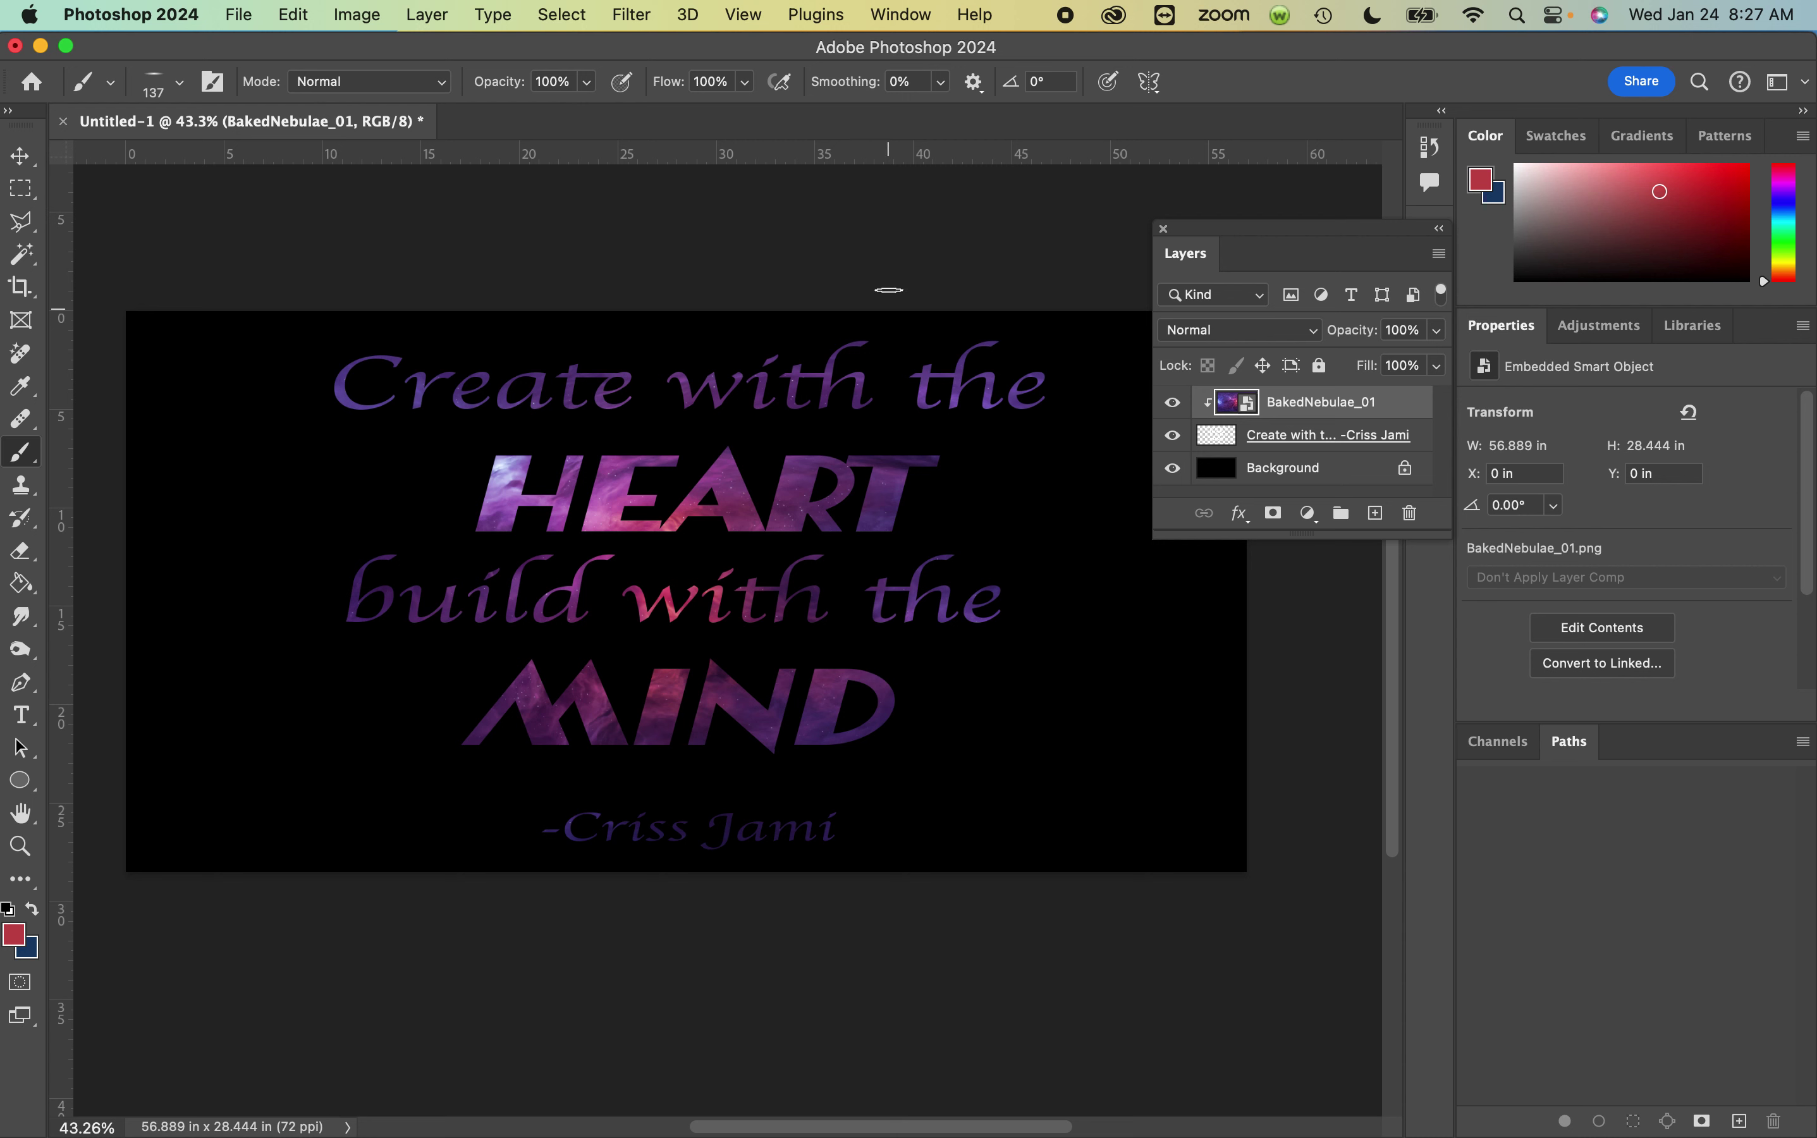
# - Enable Vertical paint symmetry, stretch its axis from canvas top to bottom, and commit it
pyautogui.click(1147, 81)
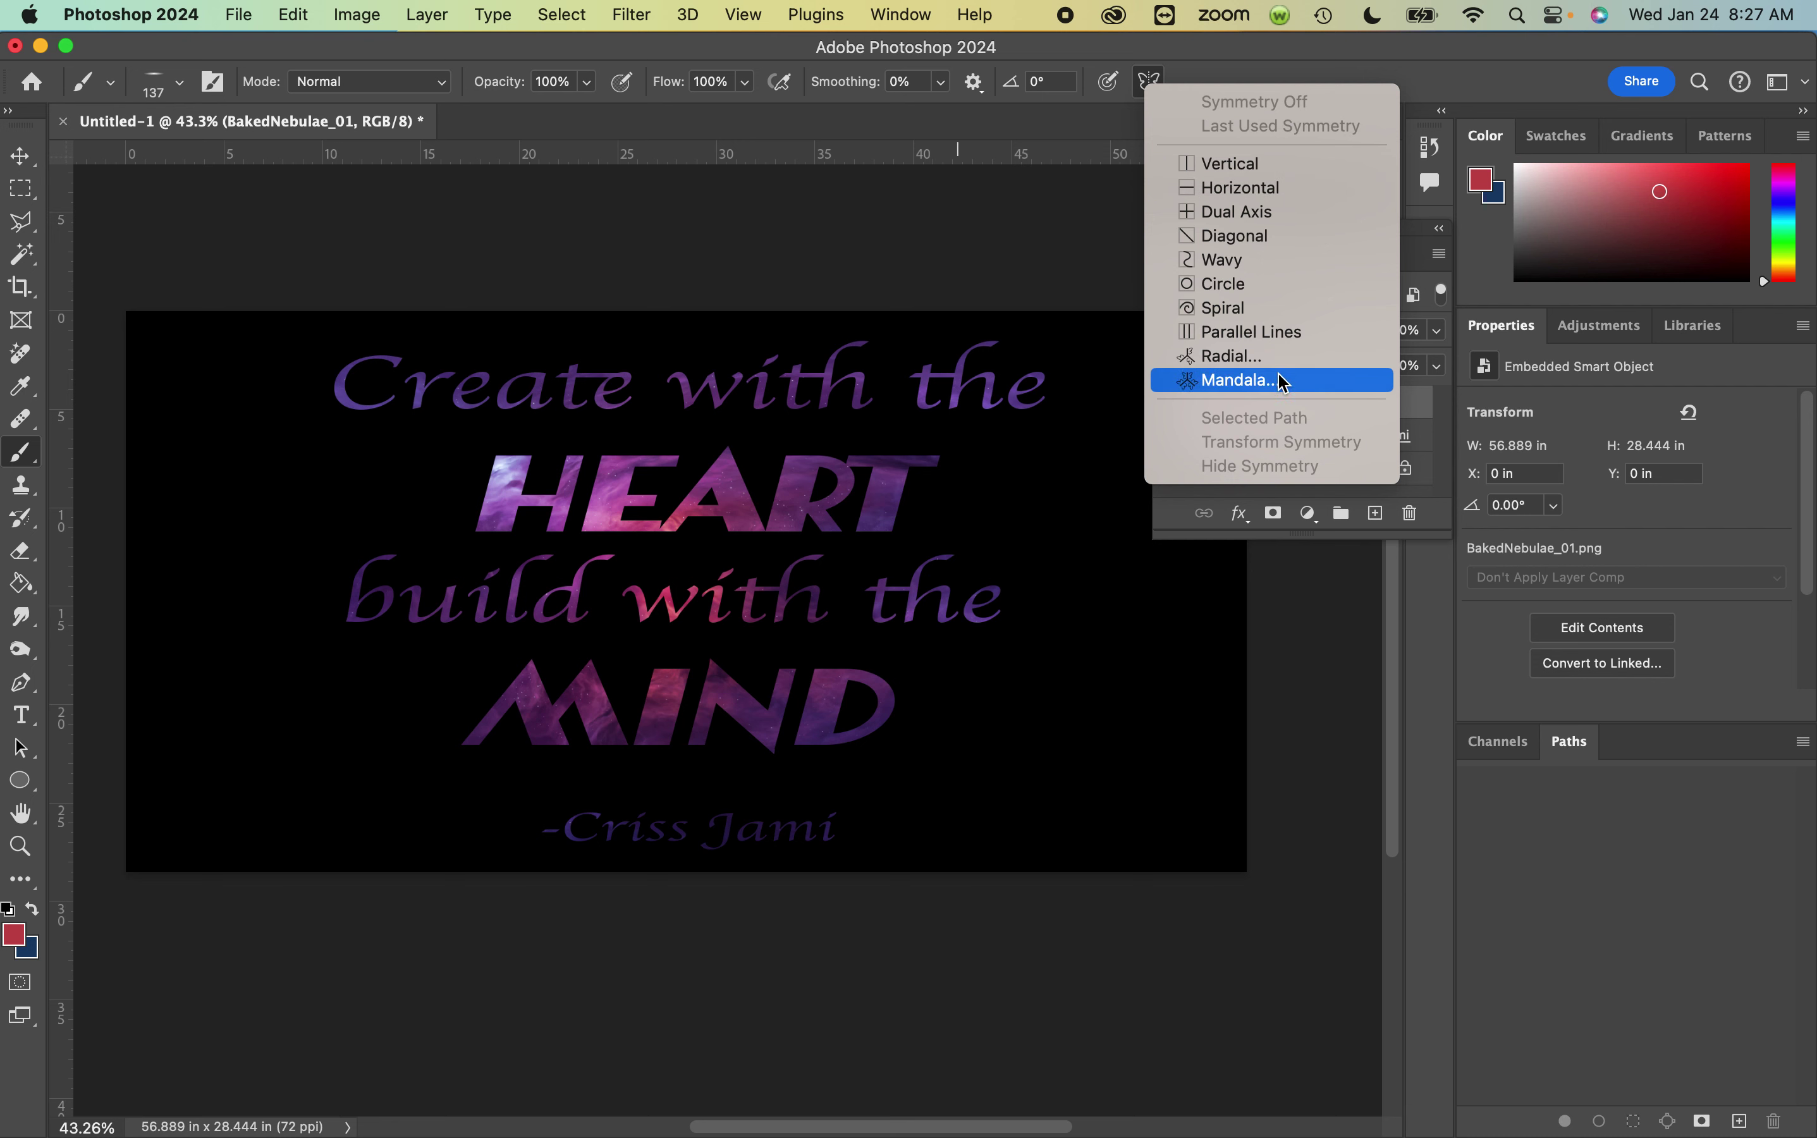
pyautogui.click(1314, 167)
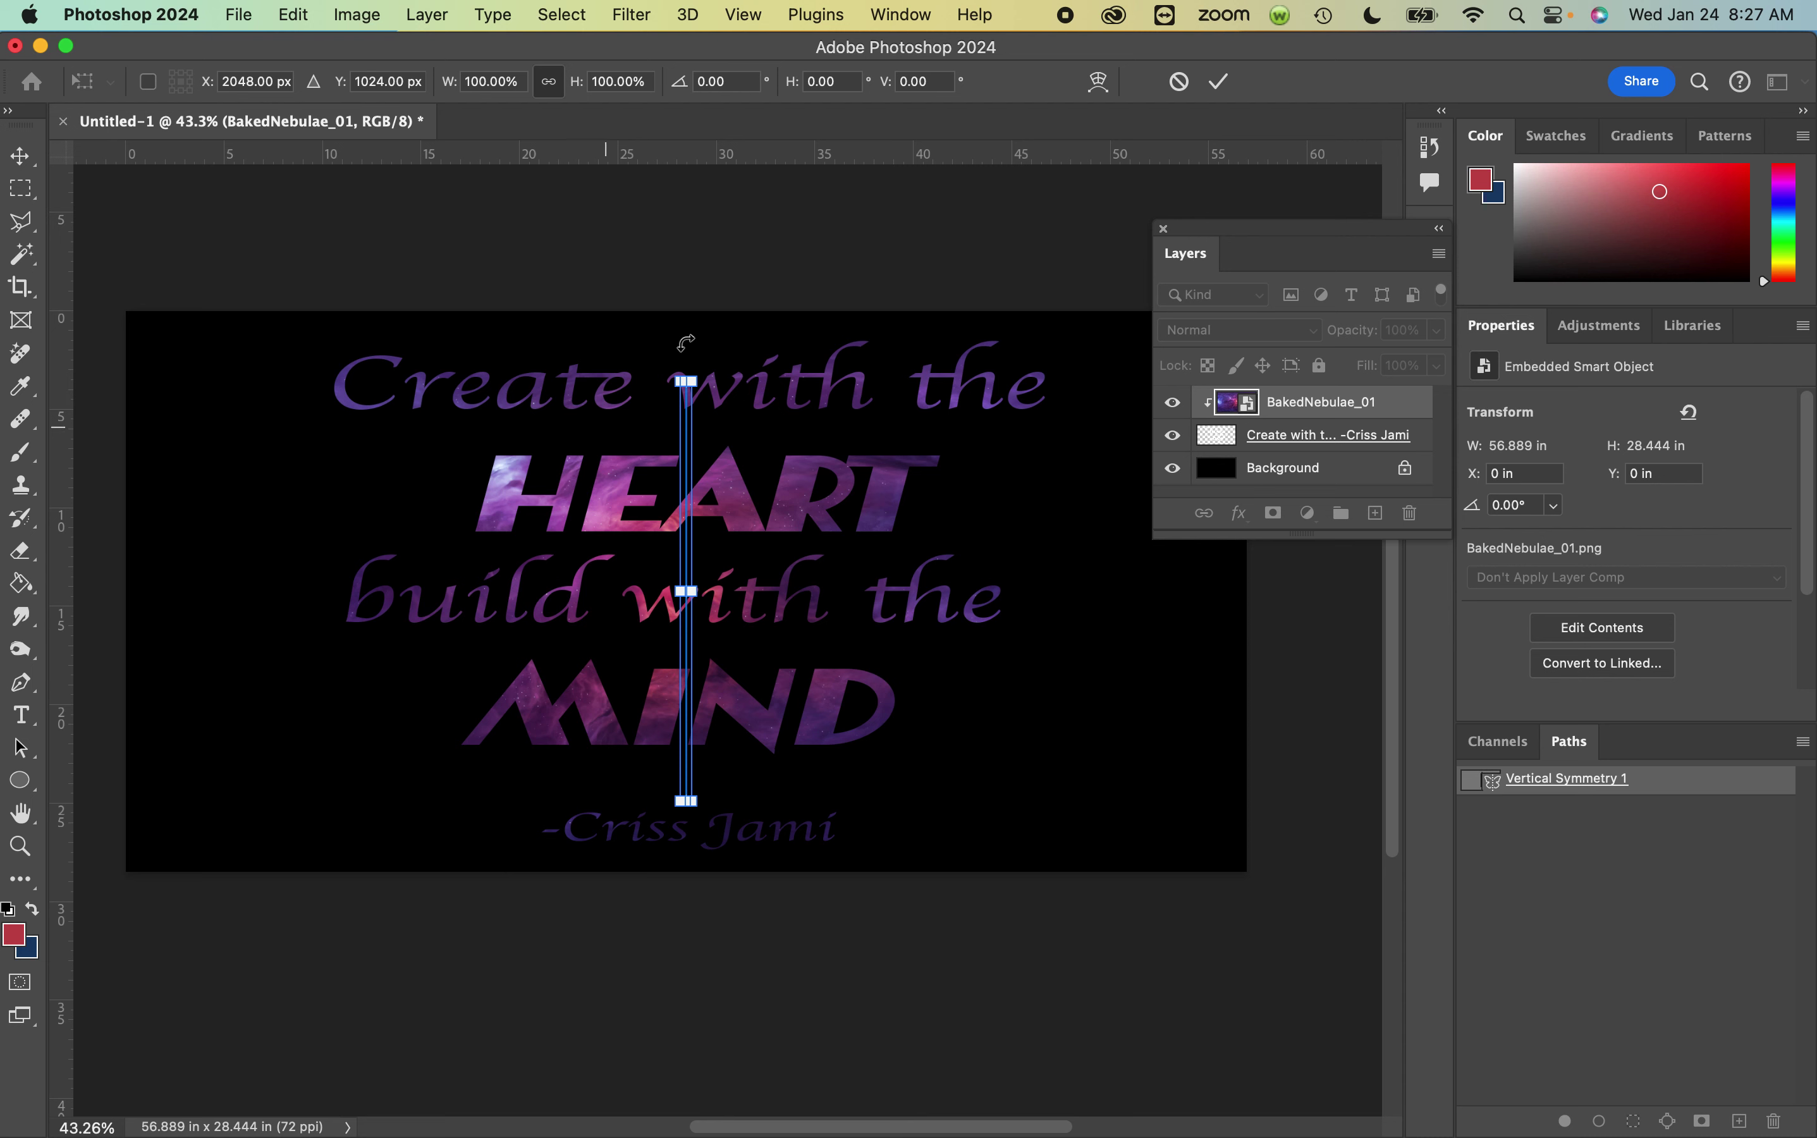
pyautogui.moveTo(684, 380); pyautogui.dragTo(681, 312)
pyautogui.moveTo(691, 802); pyautogui.dragTo(736, 887)
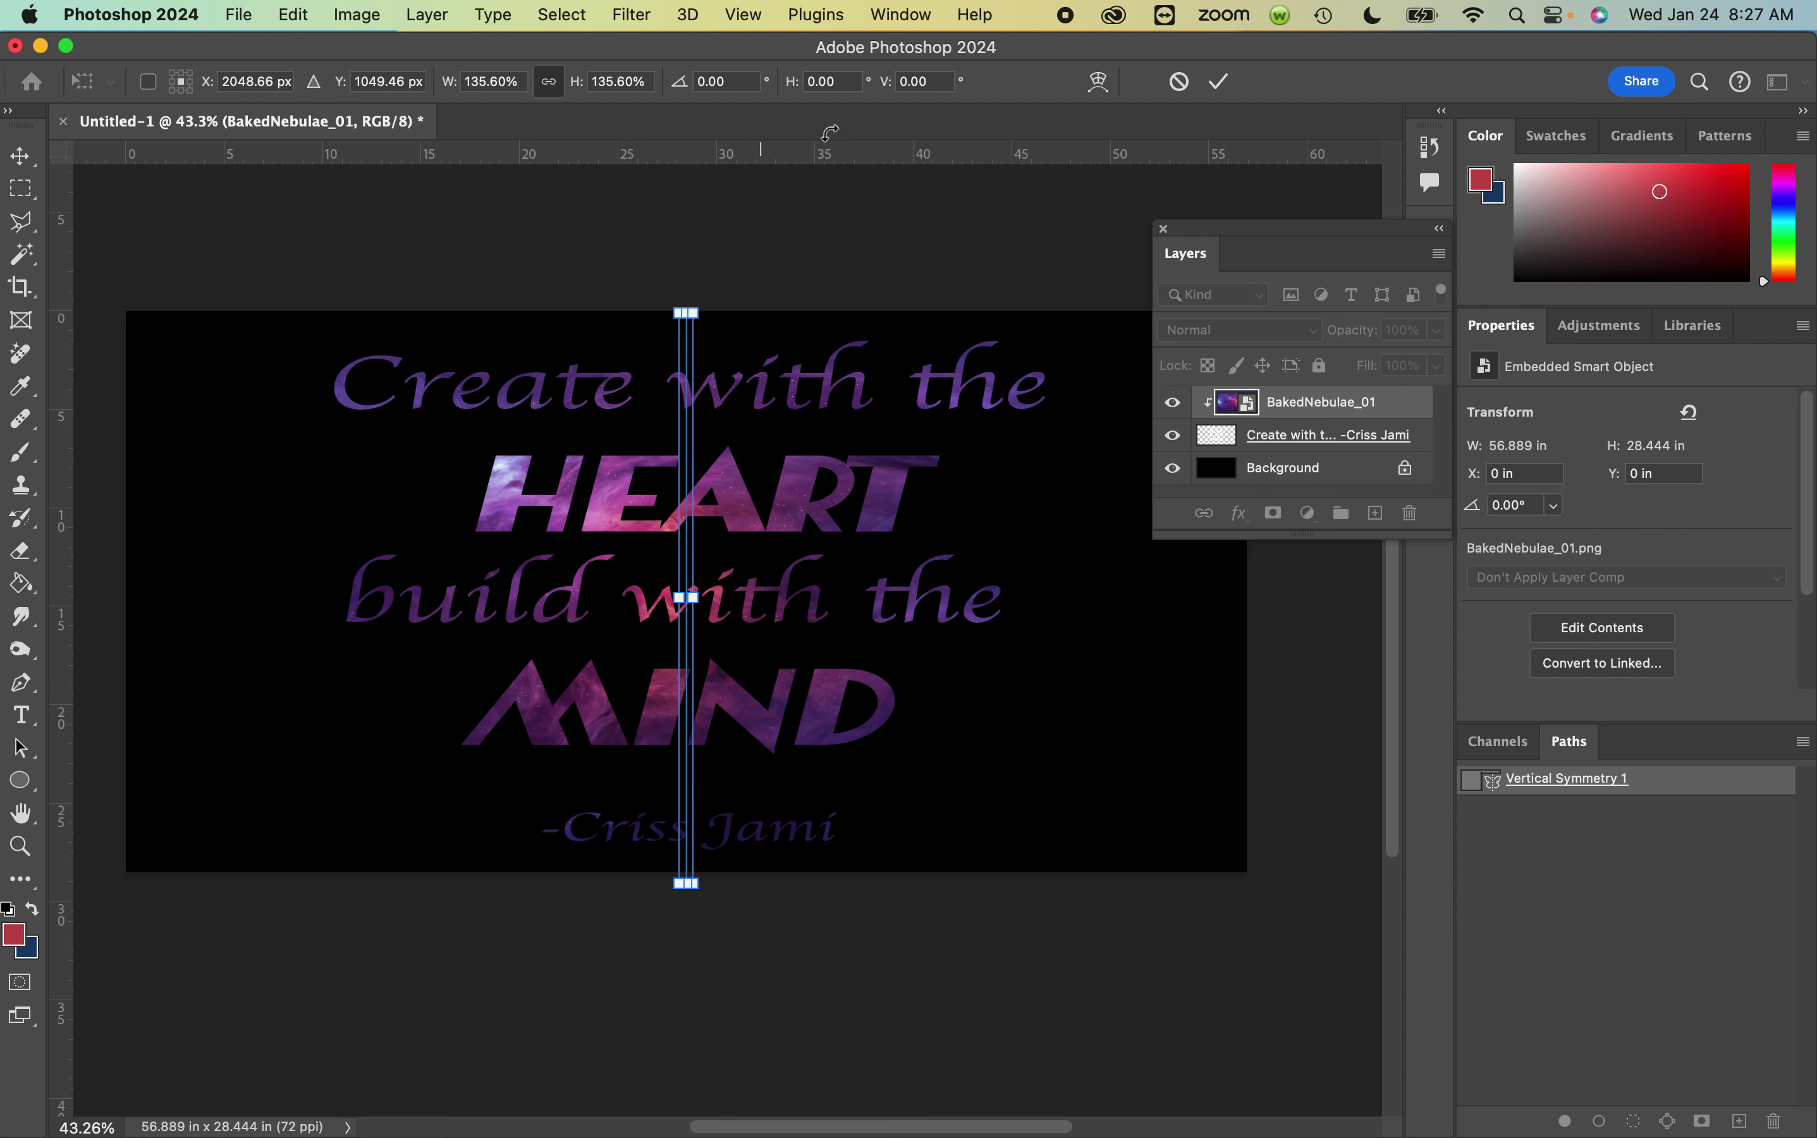
pyautogui.click(1219, 81)
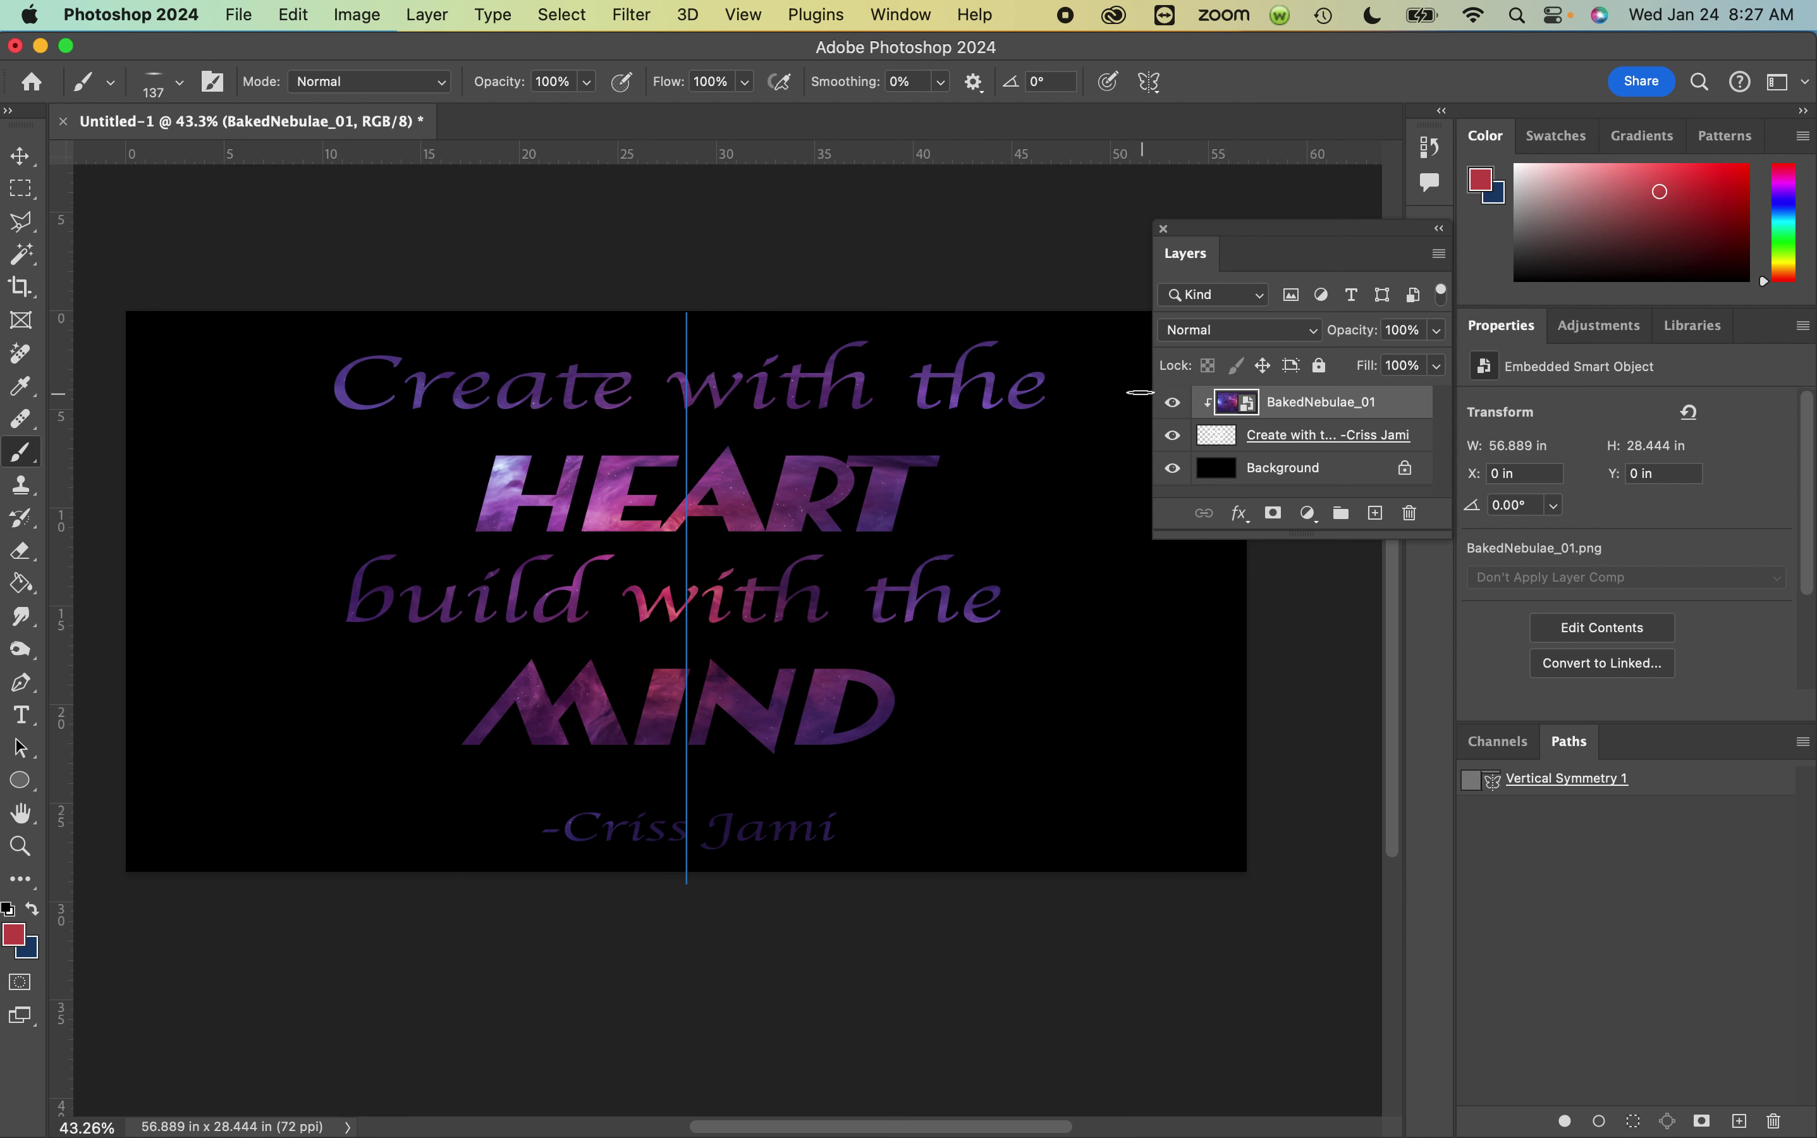
pyautogui.press('super+alt+shift+n')
pyautogui.moveTo(185, 356)
pyautogui.mouseDown()
pyautogui.moveTo(143, 367)
pyautogui.moveTo(201, 427)
pyautogui.moveTo(251, 533)
pyautogui.moveTo(206, 567)
pyautogui.moveTo(171, 546)
pyautogui.moveTo(218, 492)
pyautogui.moveTo(225, 416)
pyautogui.moveTo(305, 354)
pyautogui.mouseUp()
pyautogui.hscroll(5, 263, 382)
pyautogui.hscroll(-5, 261, 382)
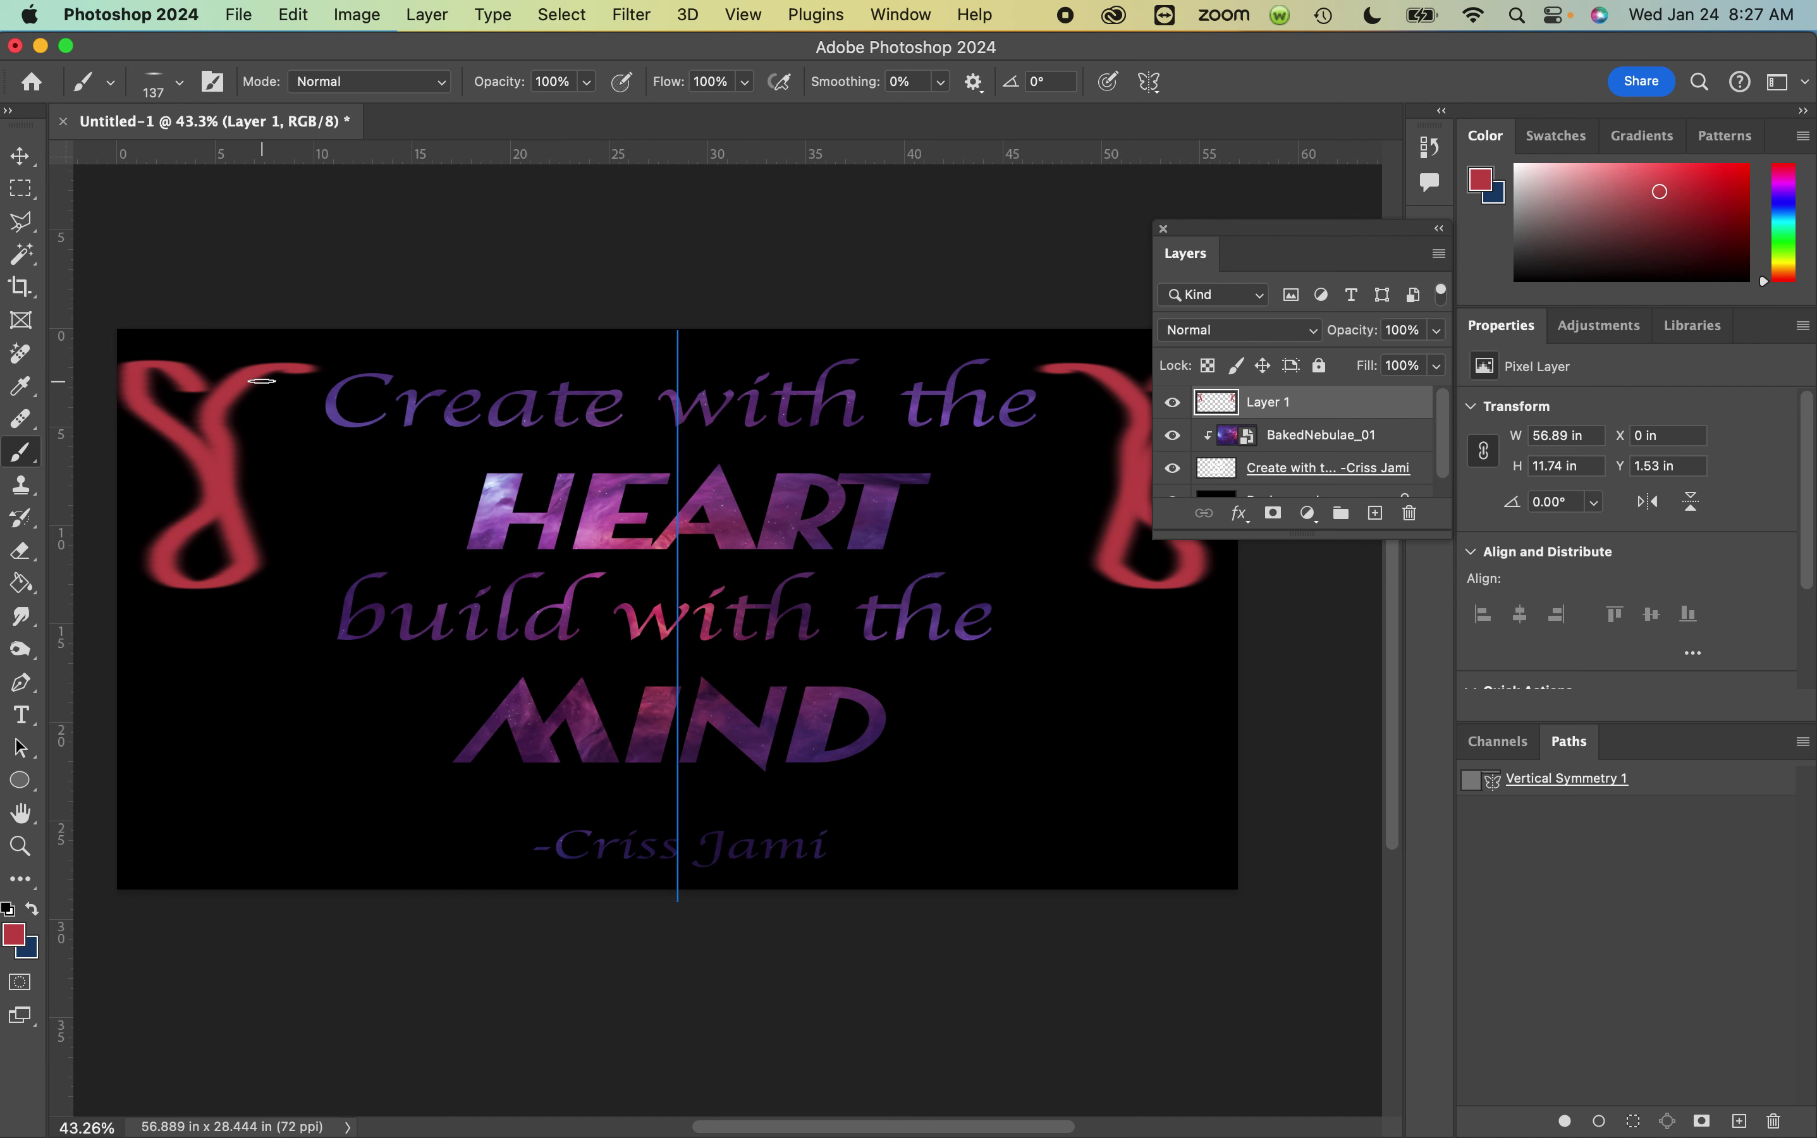
pyautogui.press('super+z')
pyautogui.press('super+z')
# - Switch to the Kyle's Spatter Brushes - Supreme Spatter brush
pyautogui.click(179, 83)
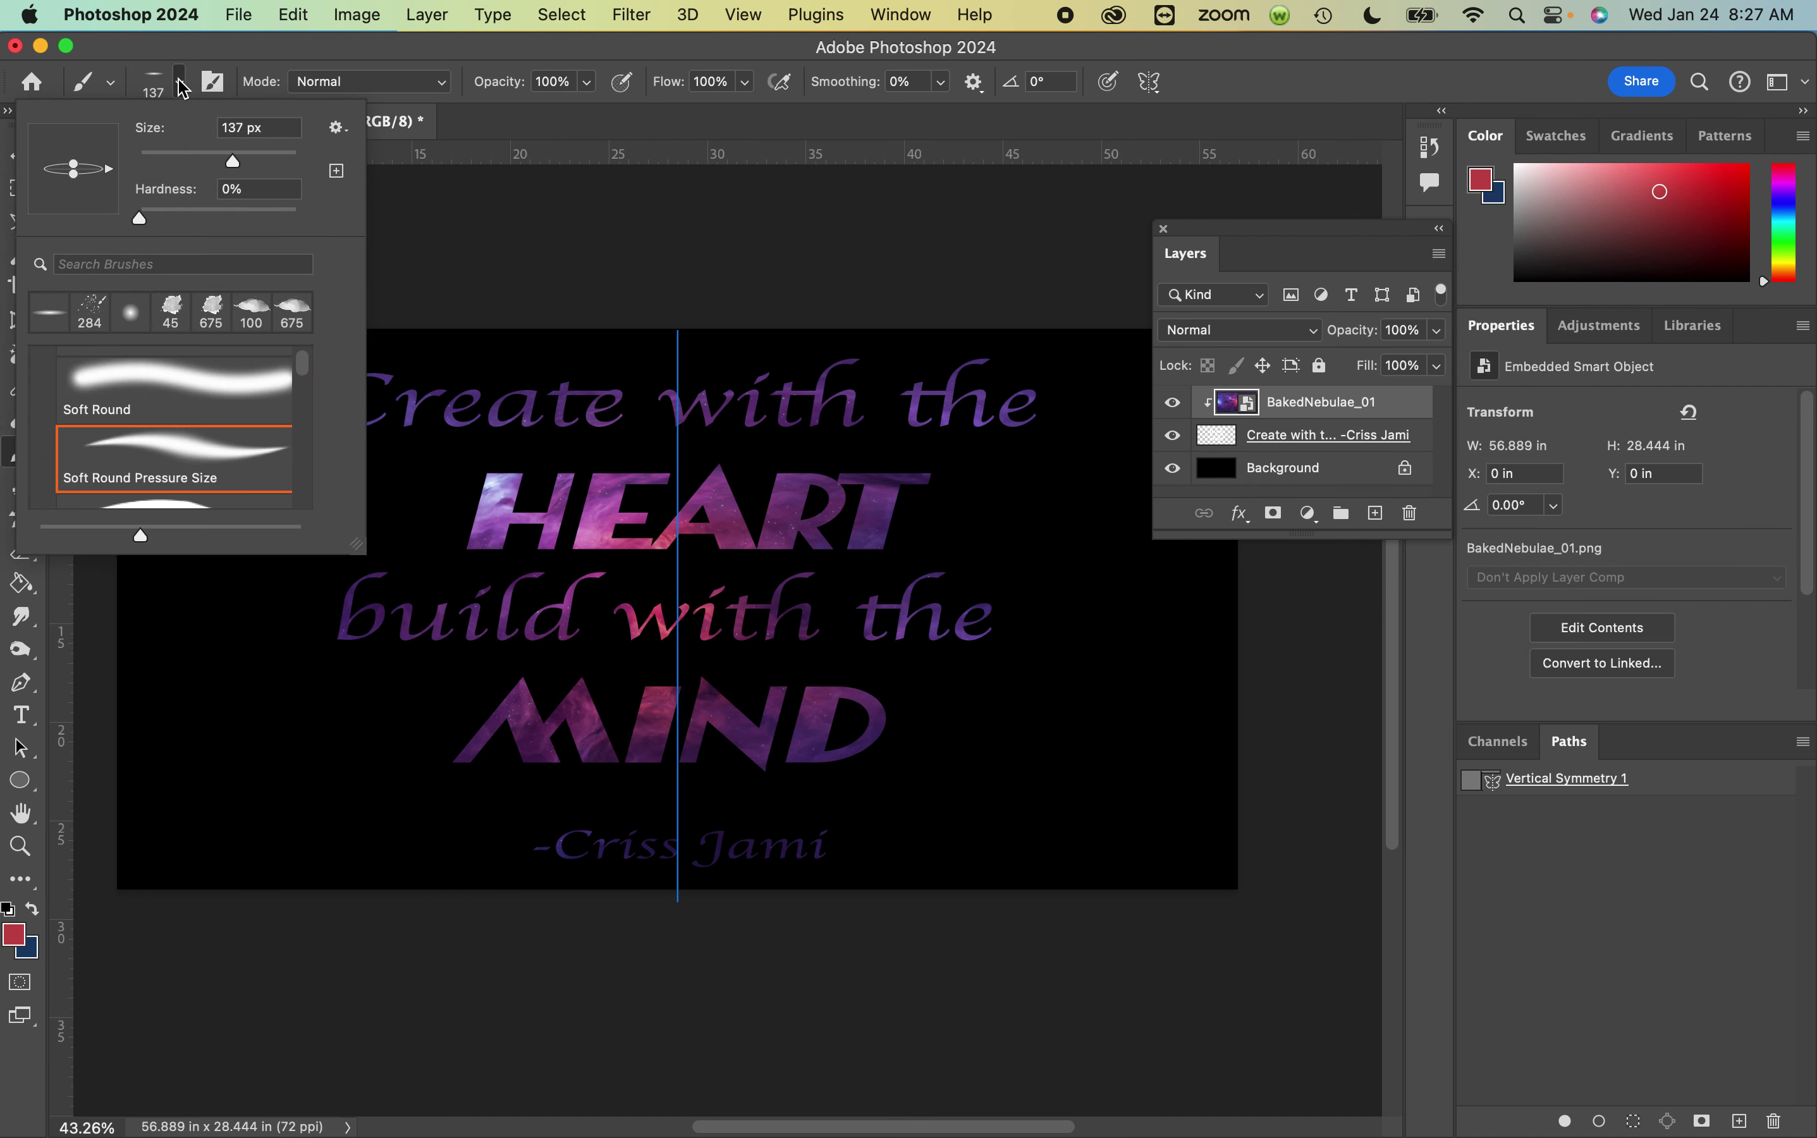
pyautogui.scroll(-5, 160, 388)
pyautogui.scroll(-10, 160, 388)
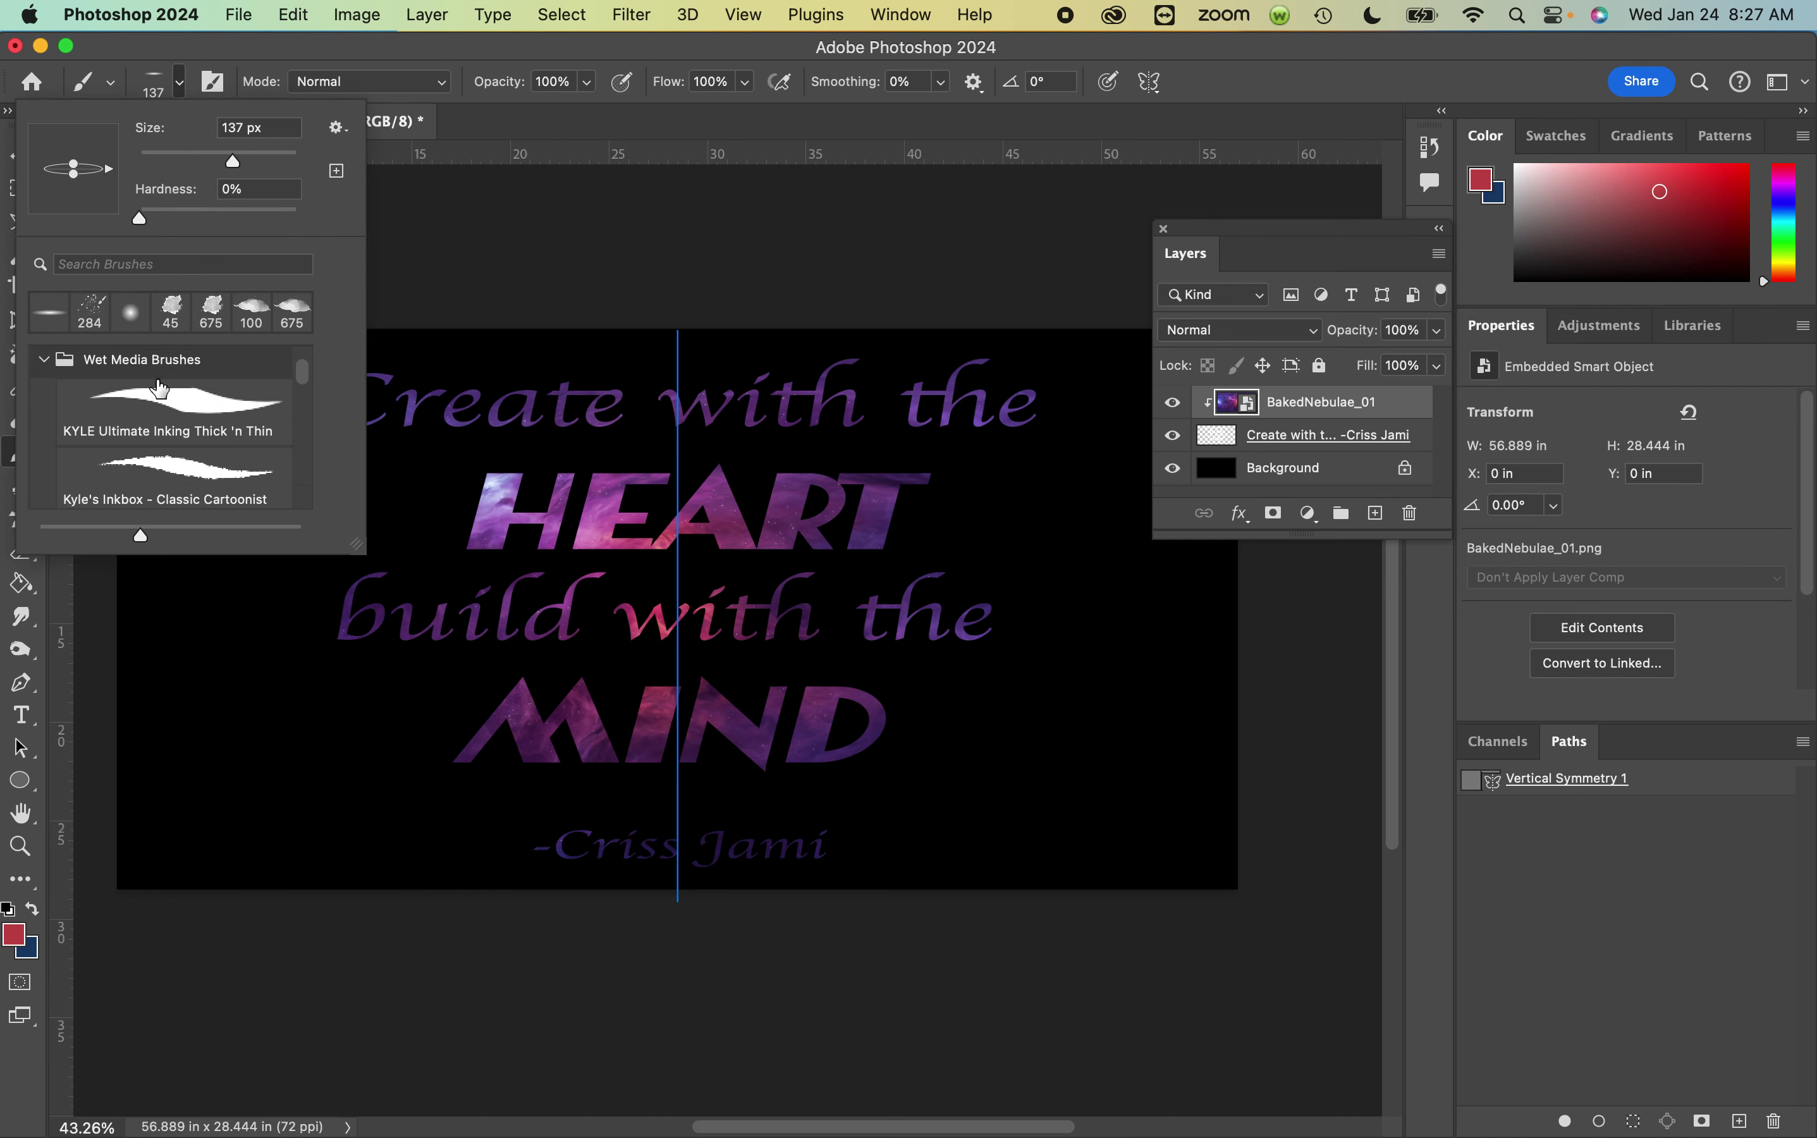
pyautogui.scroll(3, 160, 387)
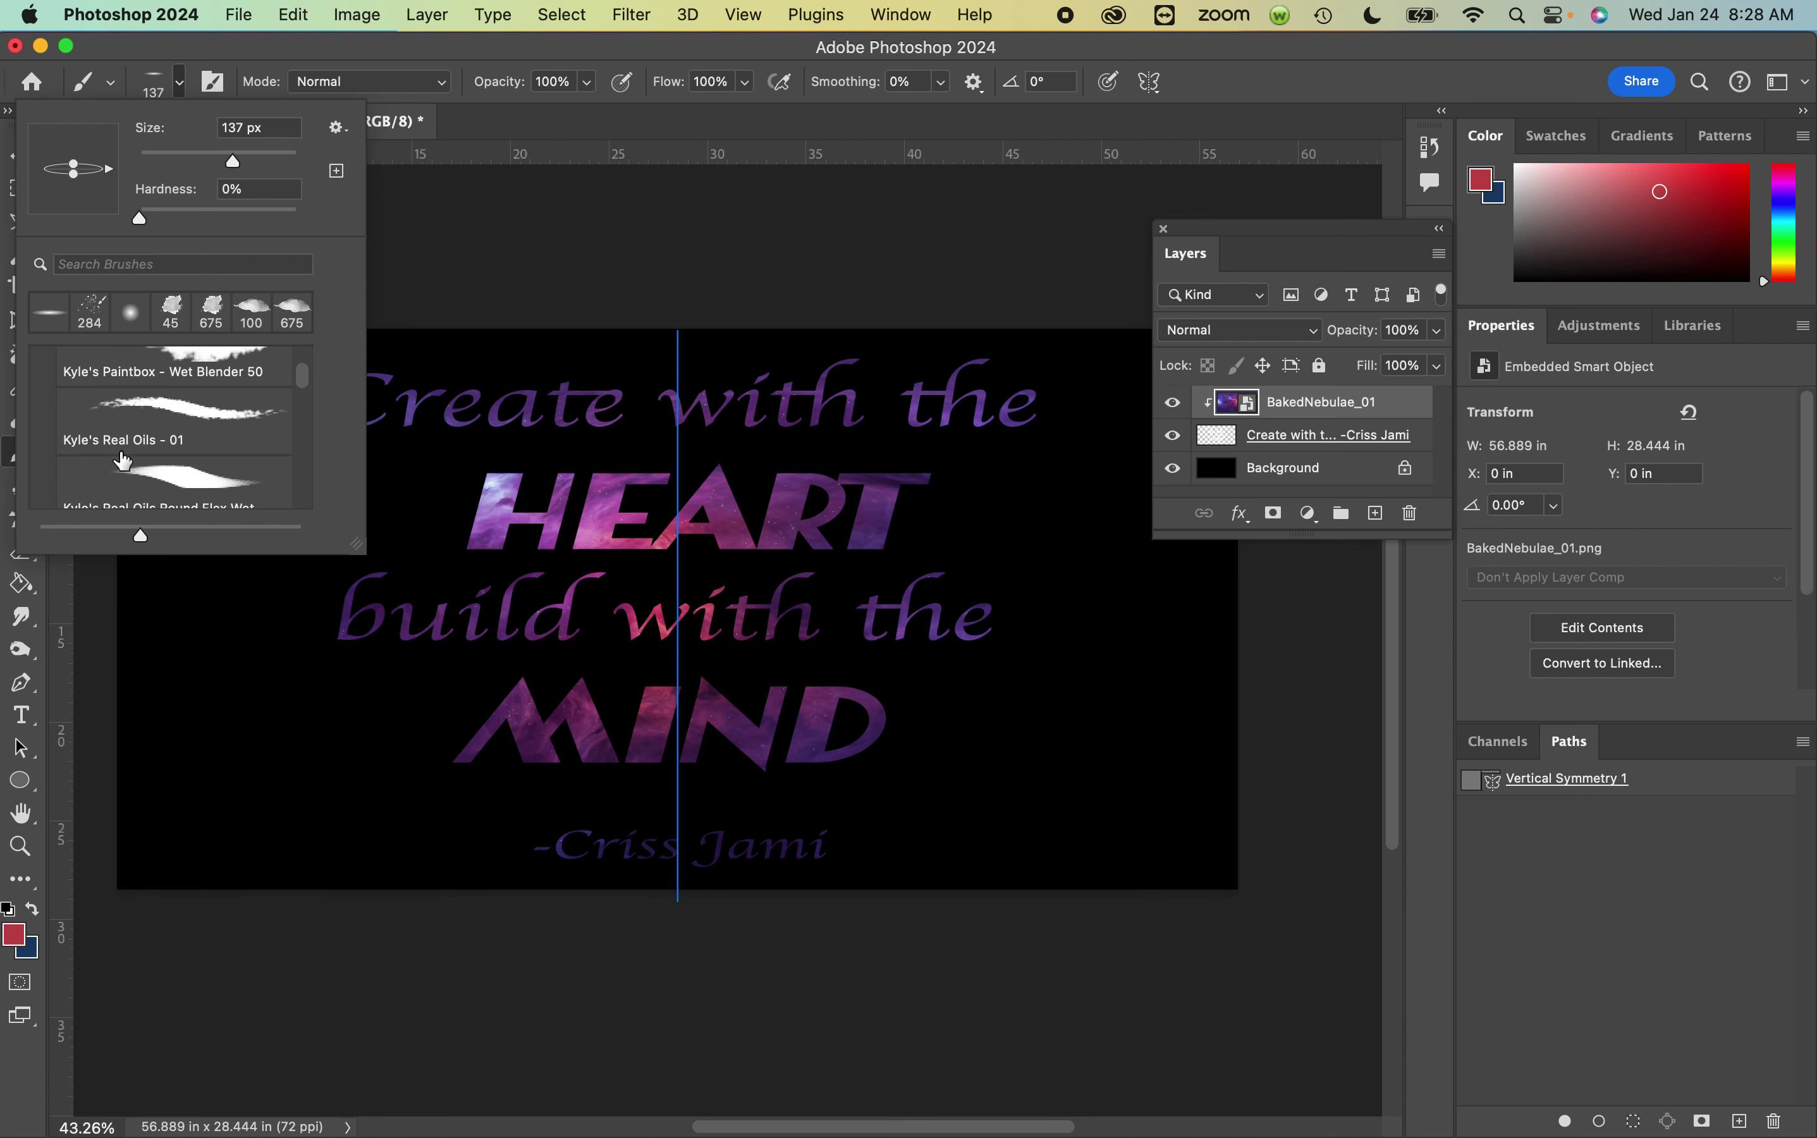
pyautogui.scroll(-5, 122, 461)
pyautogui.click(187, 375)
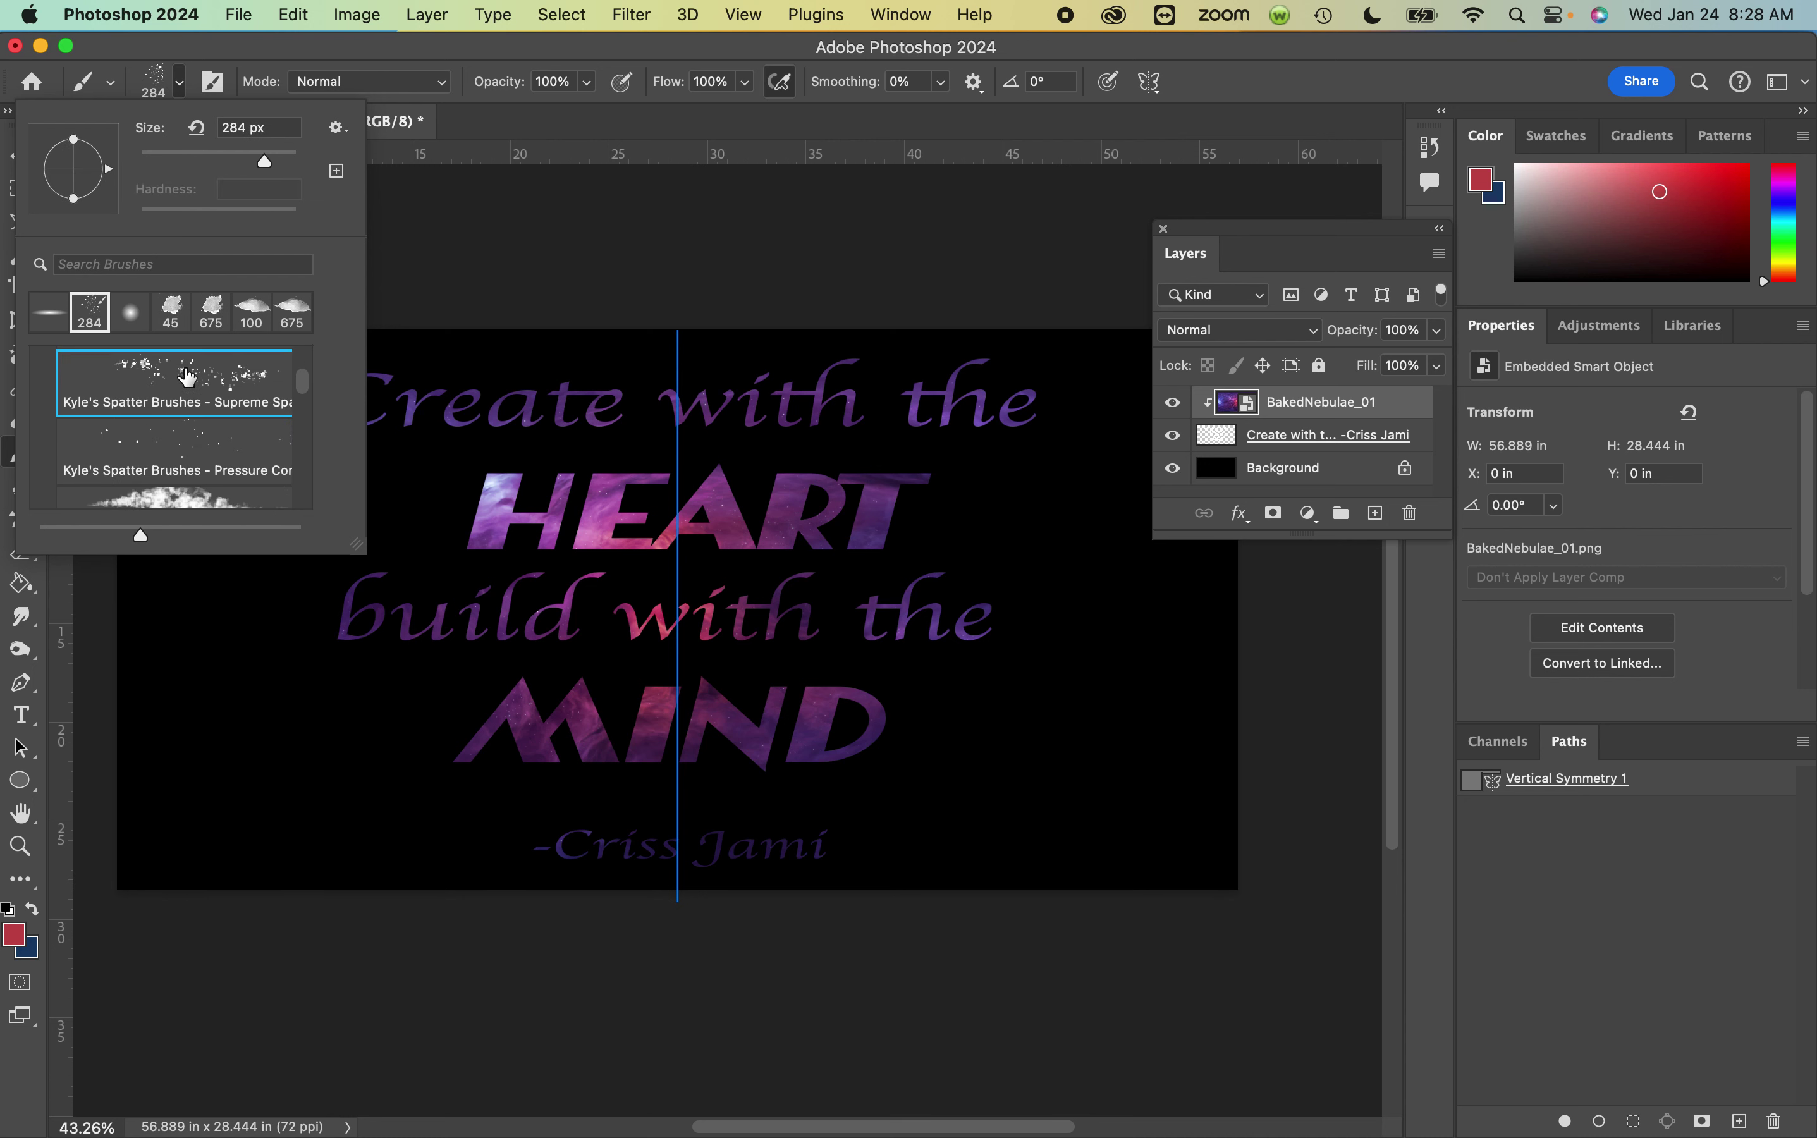
pyautogui.click(537, 54)
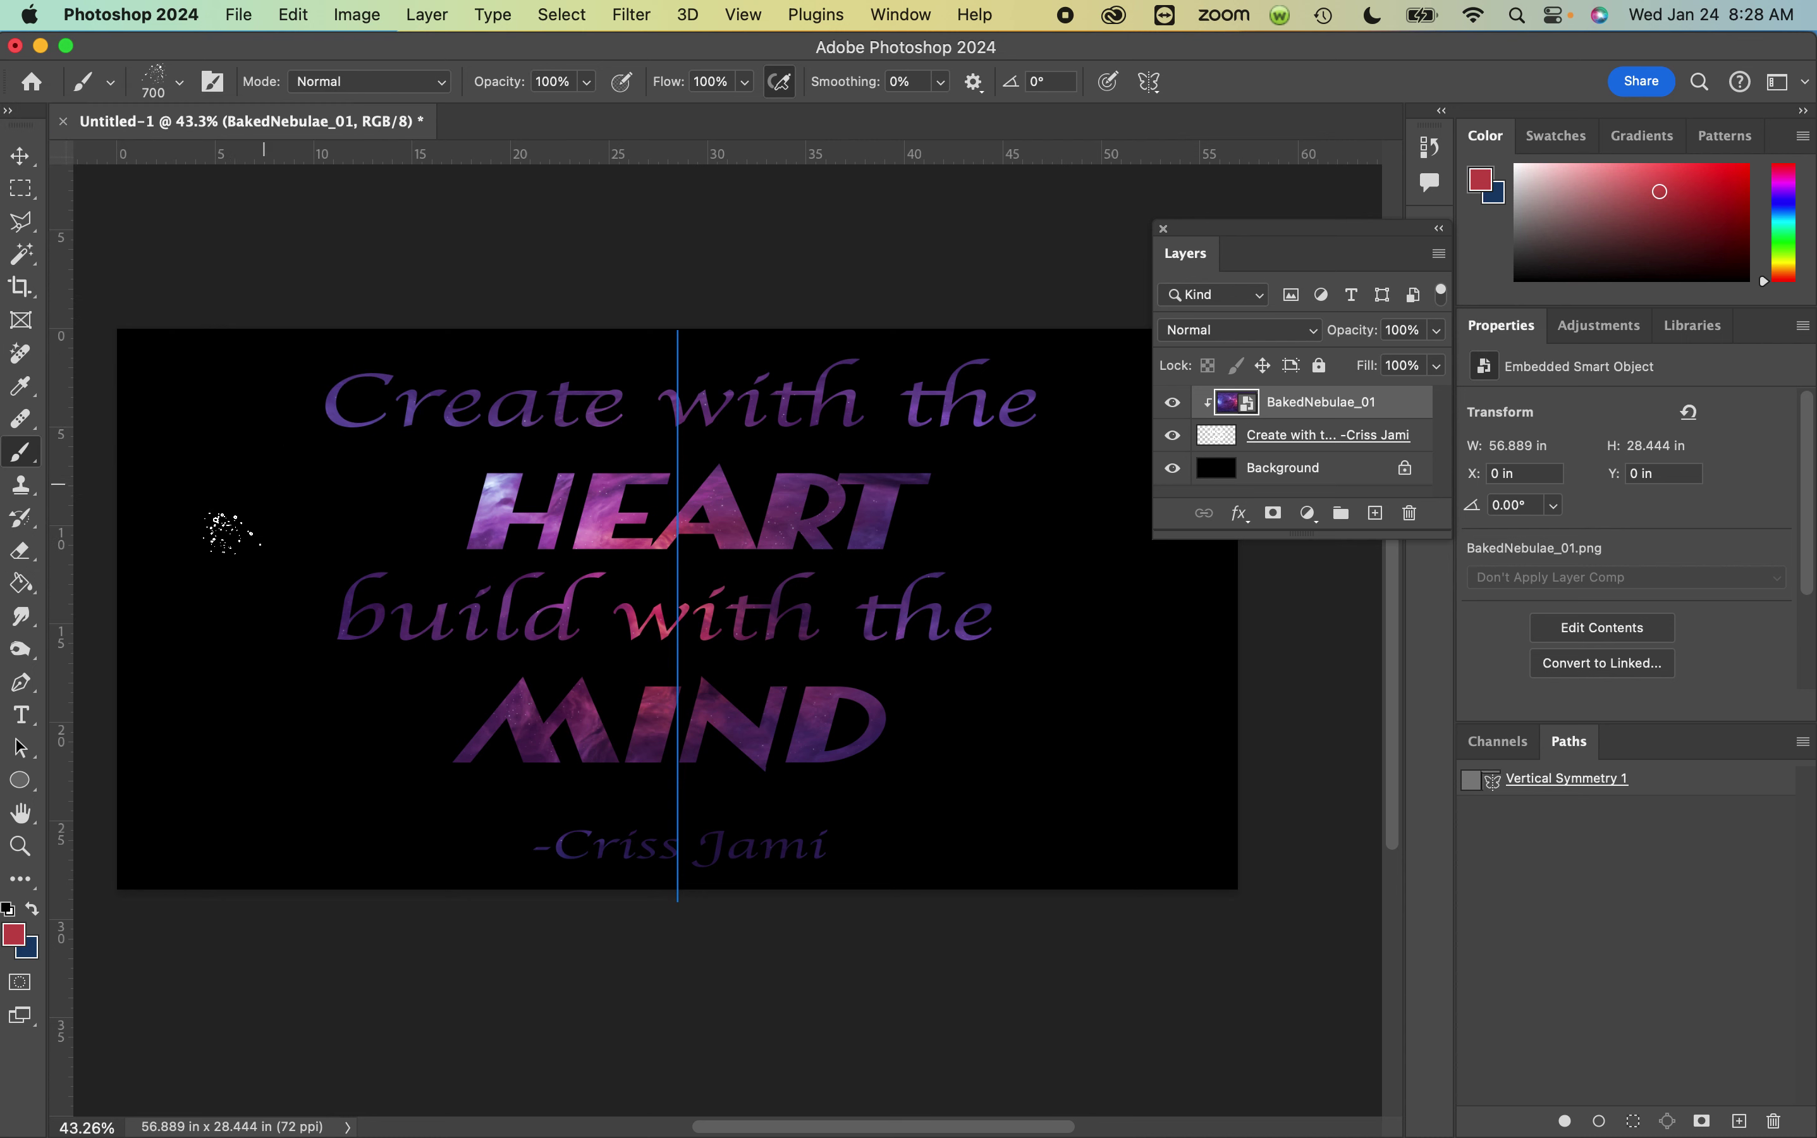
# - Set the foreground colour to white, add a new layer, and spatter mirrored stars into the top corners
pyautogui.click(16, 938)
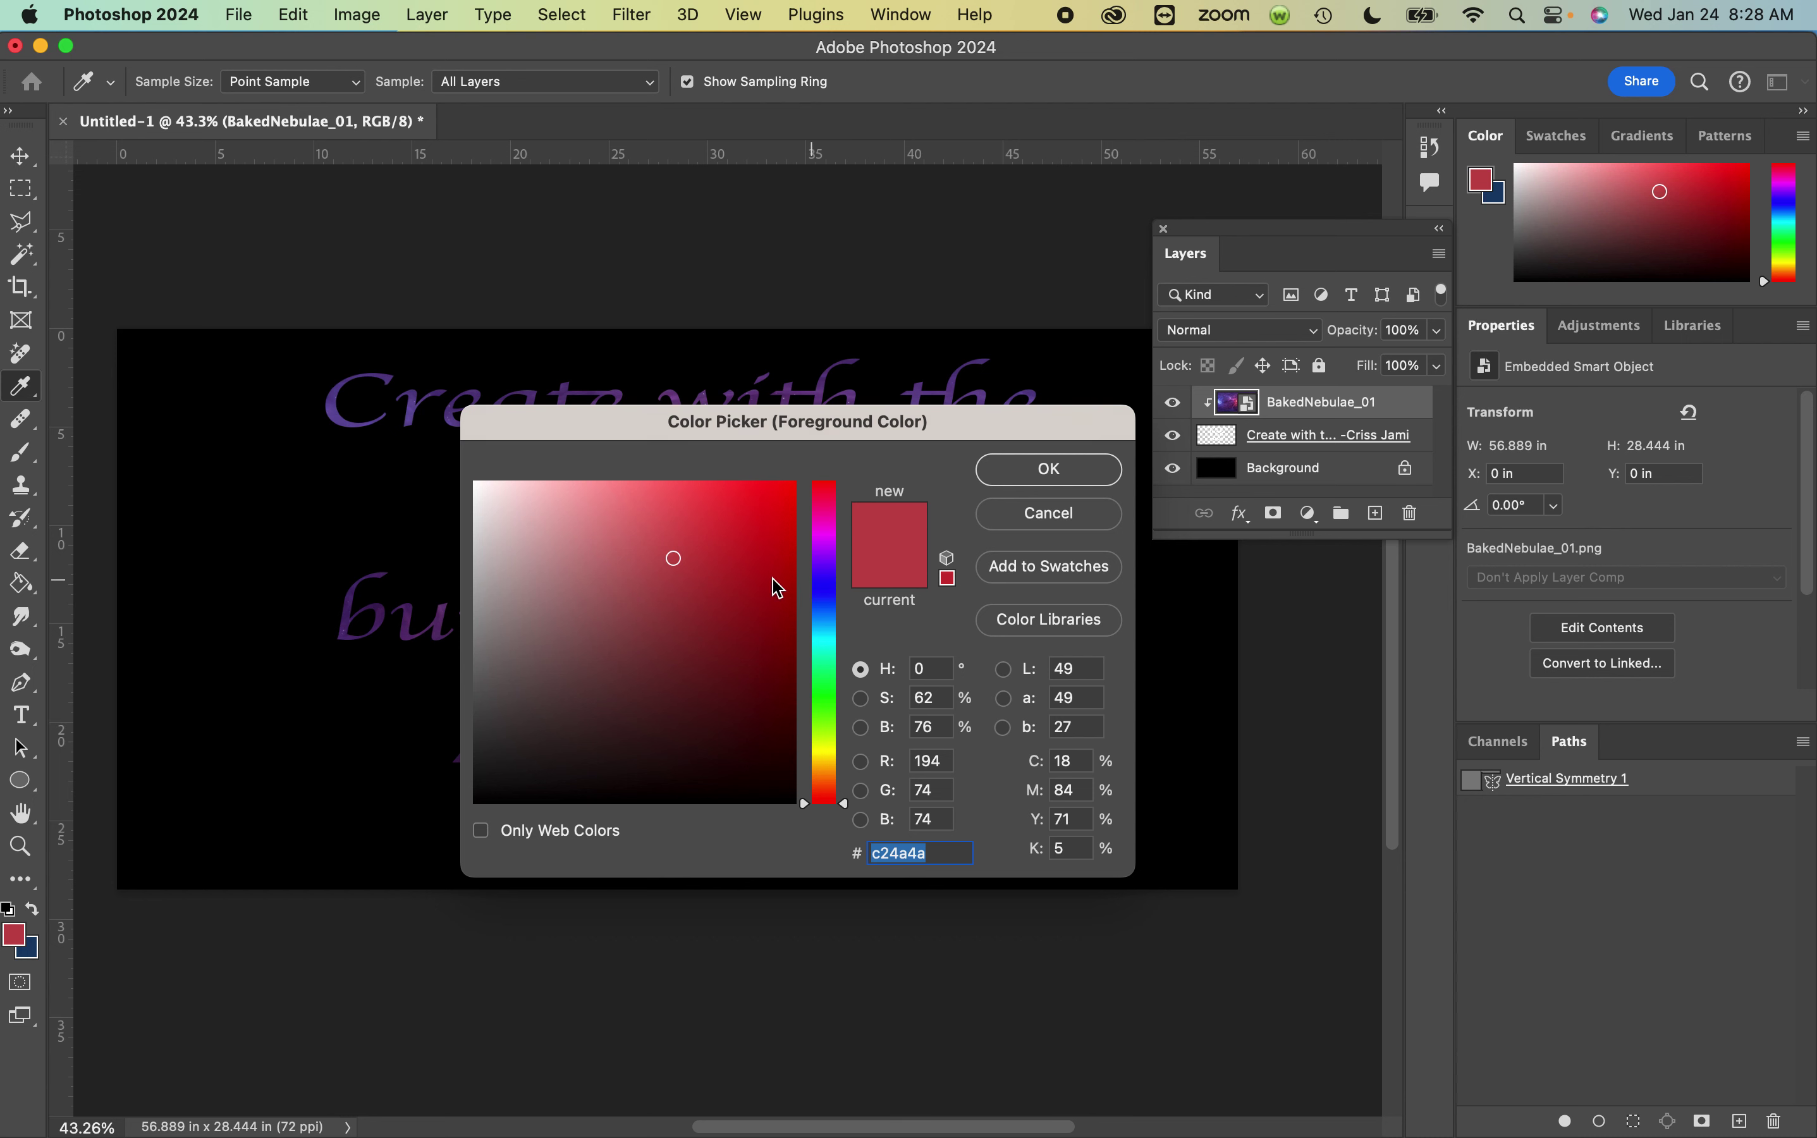
pyautogui.moveTo(592, 549); pyautogui.dragTo(461, 452)
pyautogui.click(1113, 480)
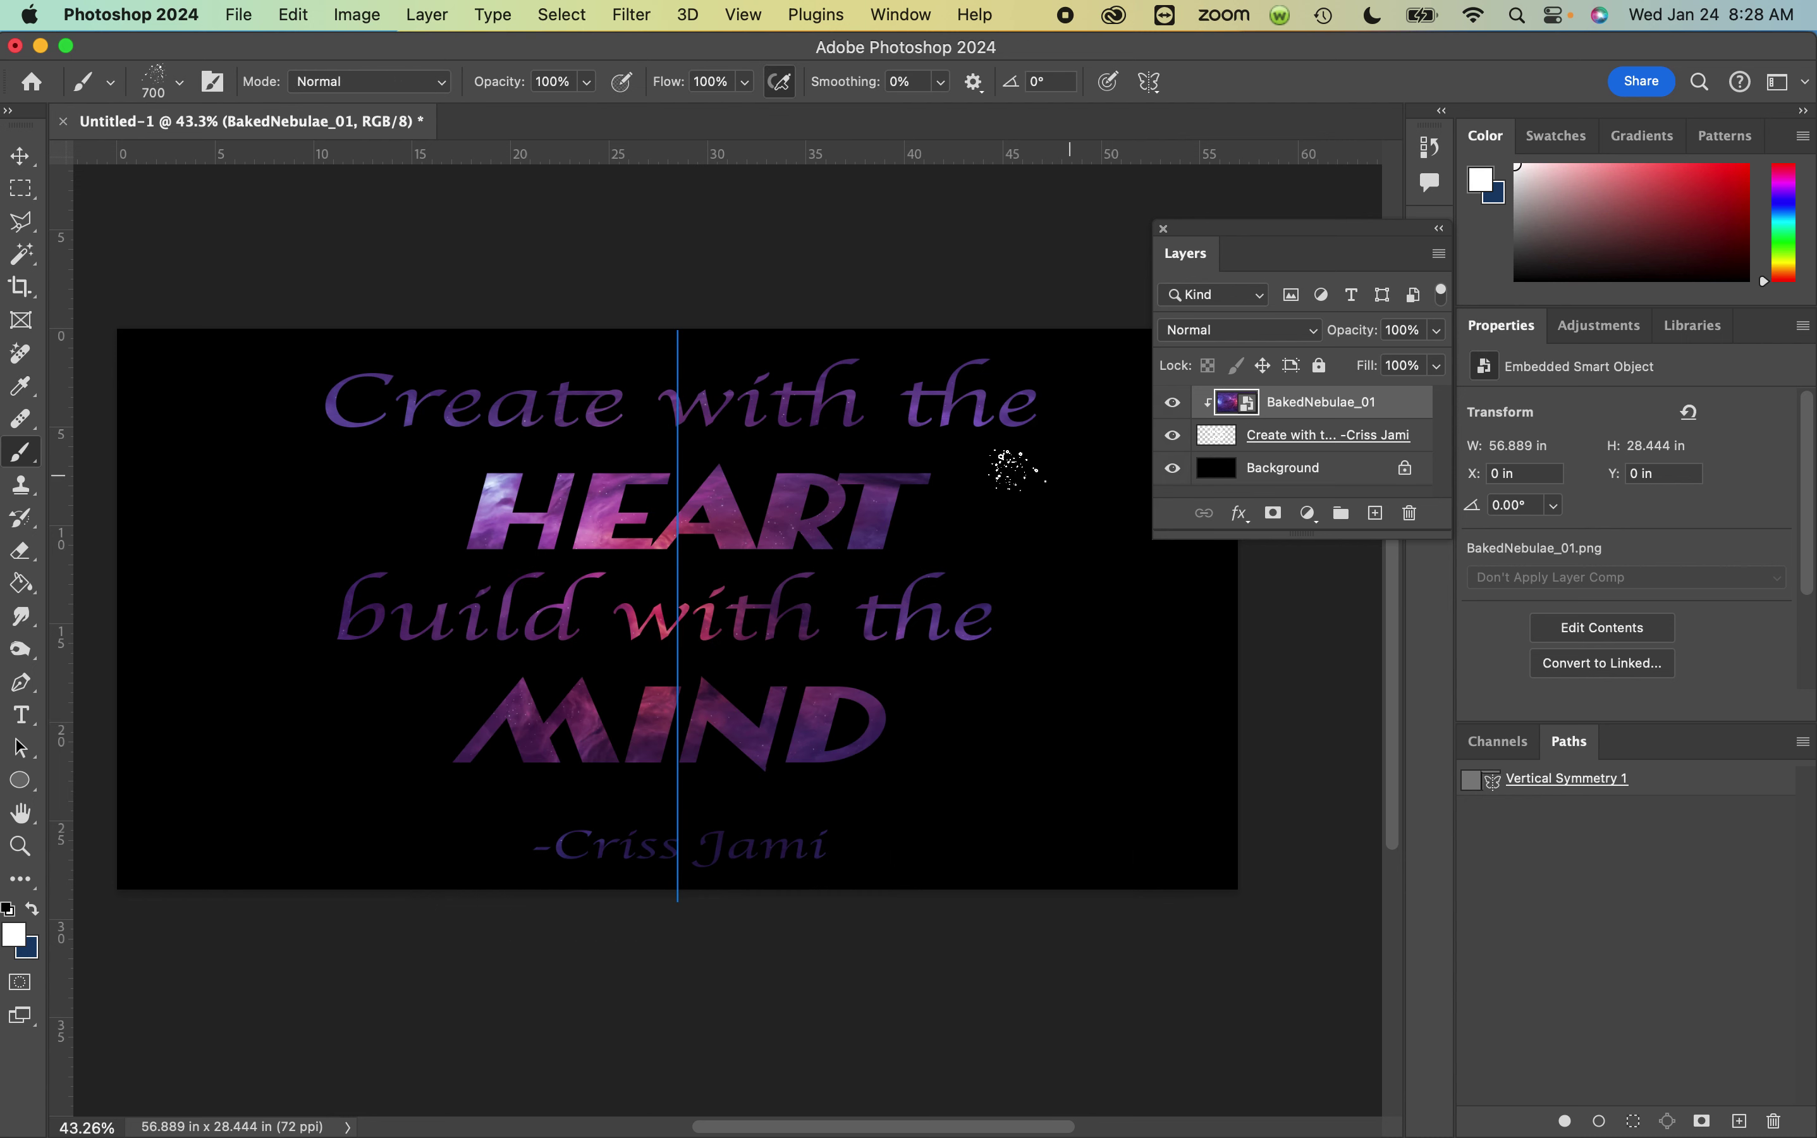
pyautogui.press('super+shift+alt+n')
pyautogui.click(179, 380)
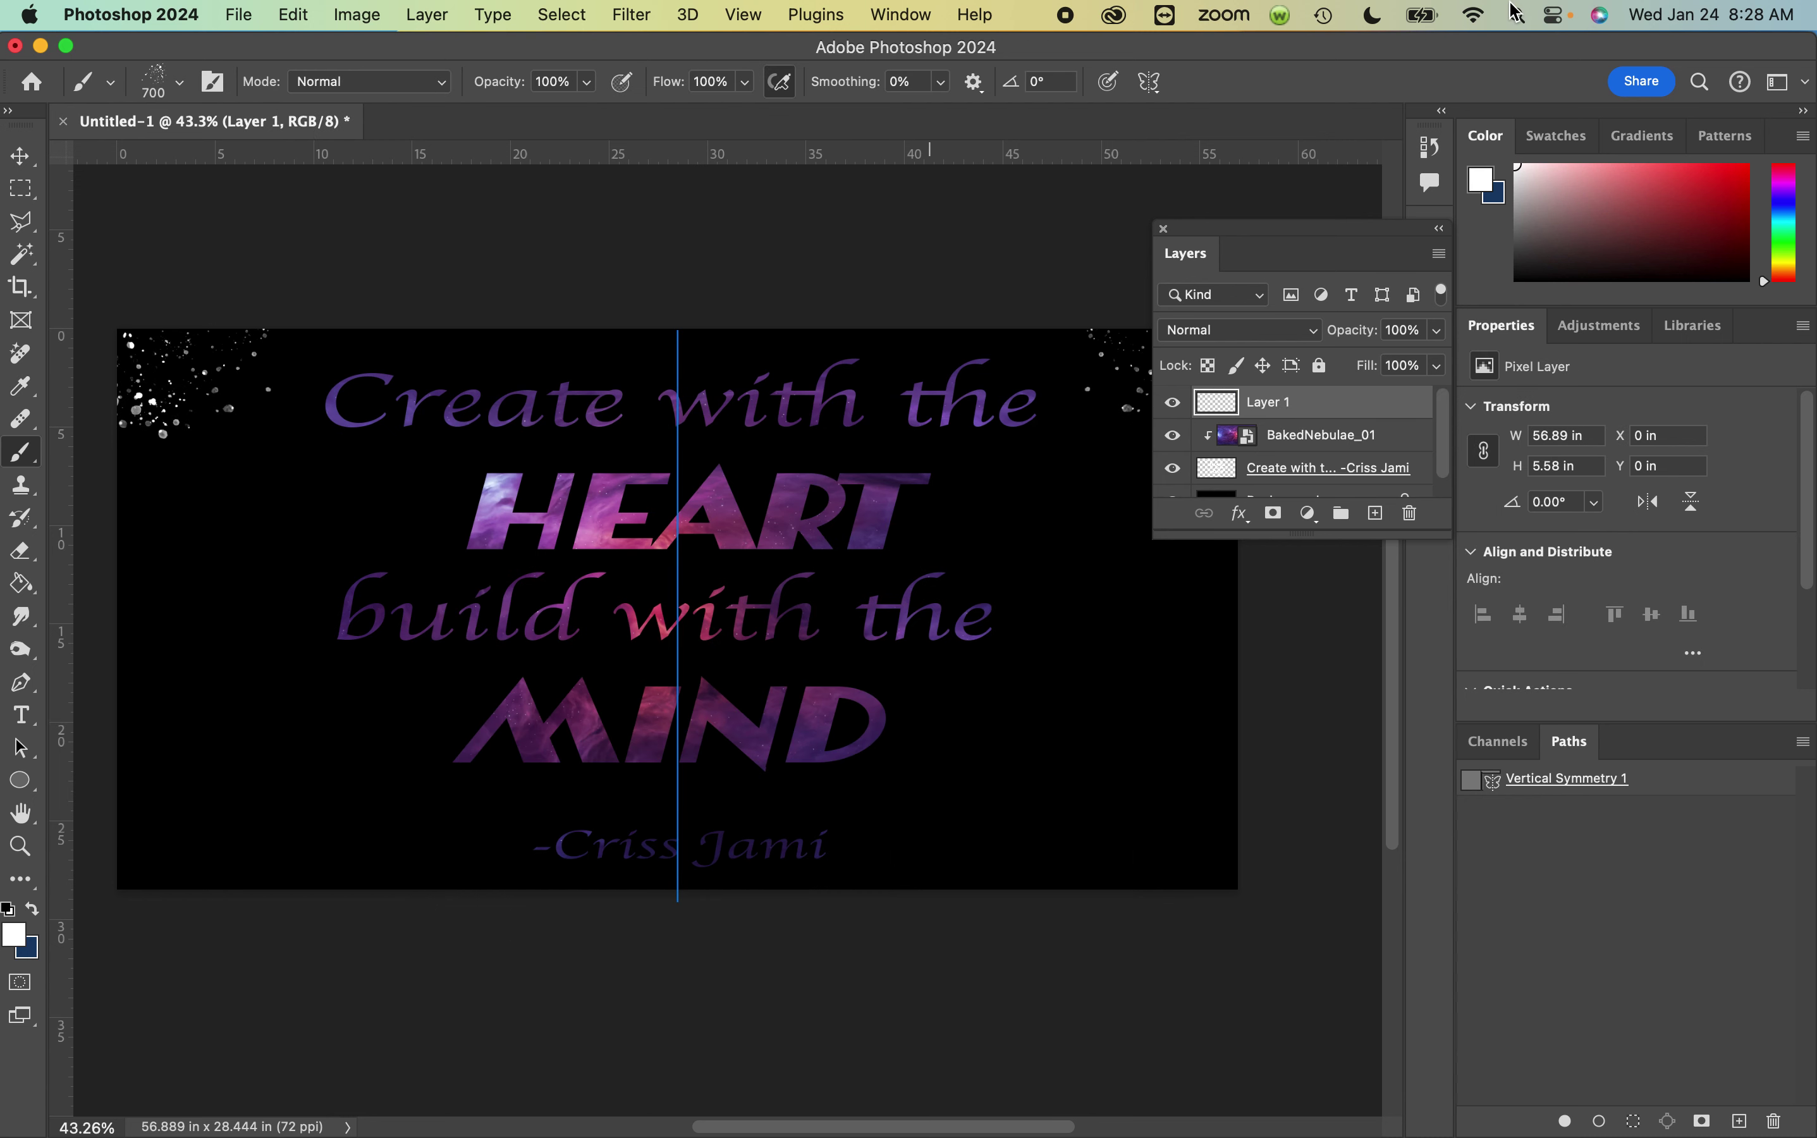
# - Rotate the spatter tip to -178° and stamp mirrored spatter in the bottom corners and left middle
pyautogui.click(179, 82)
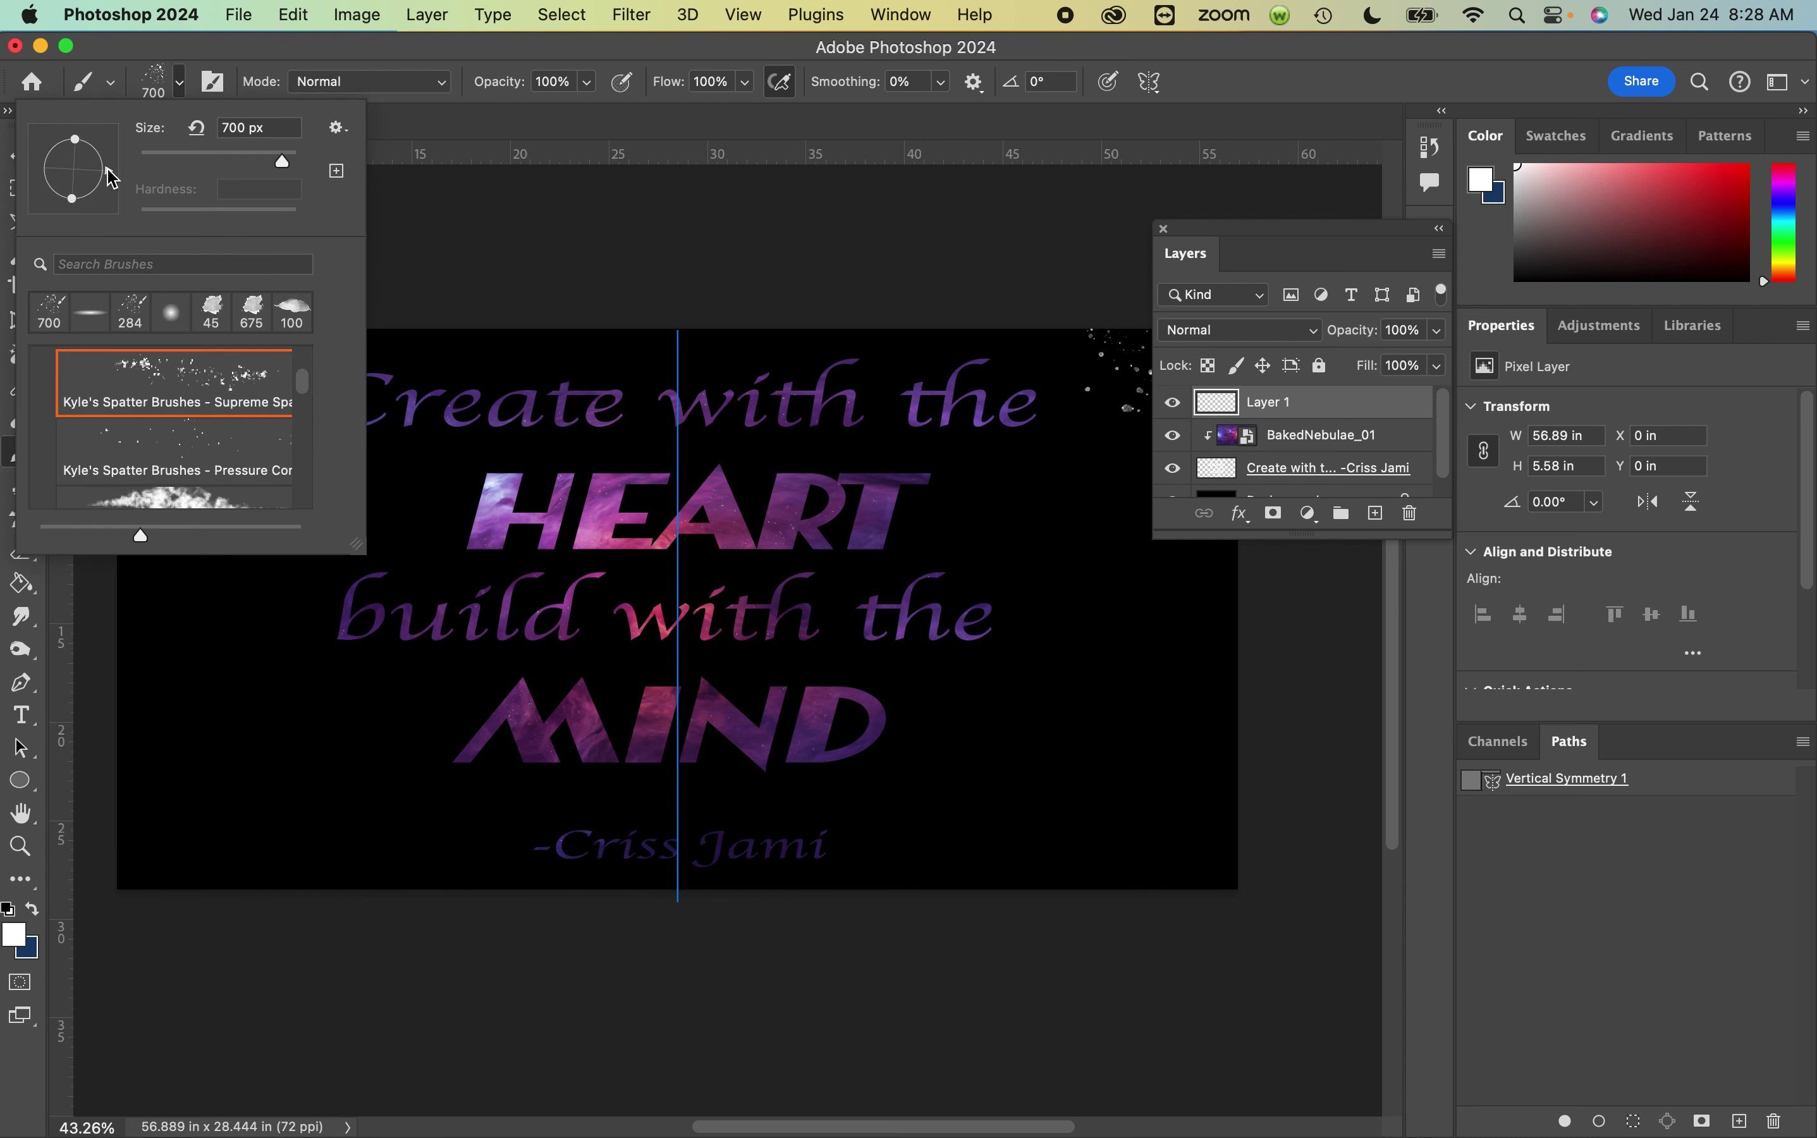
pyautogui.moveTo(110, 178); pyautogui.dragTo(44, 190)
pyautogui.click(161, 824)
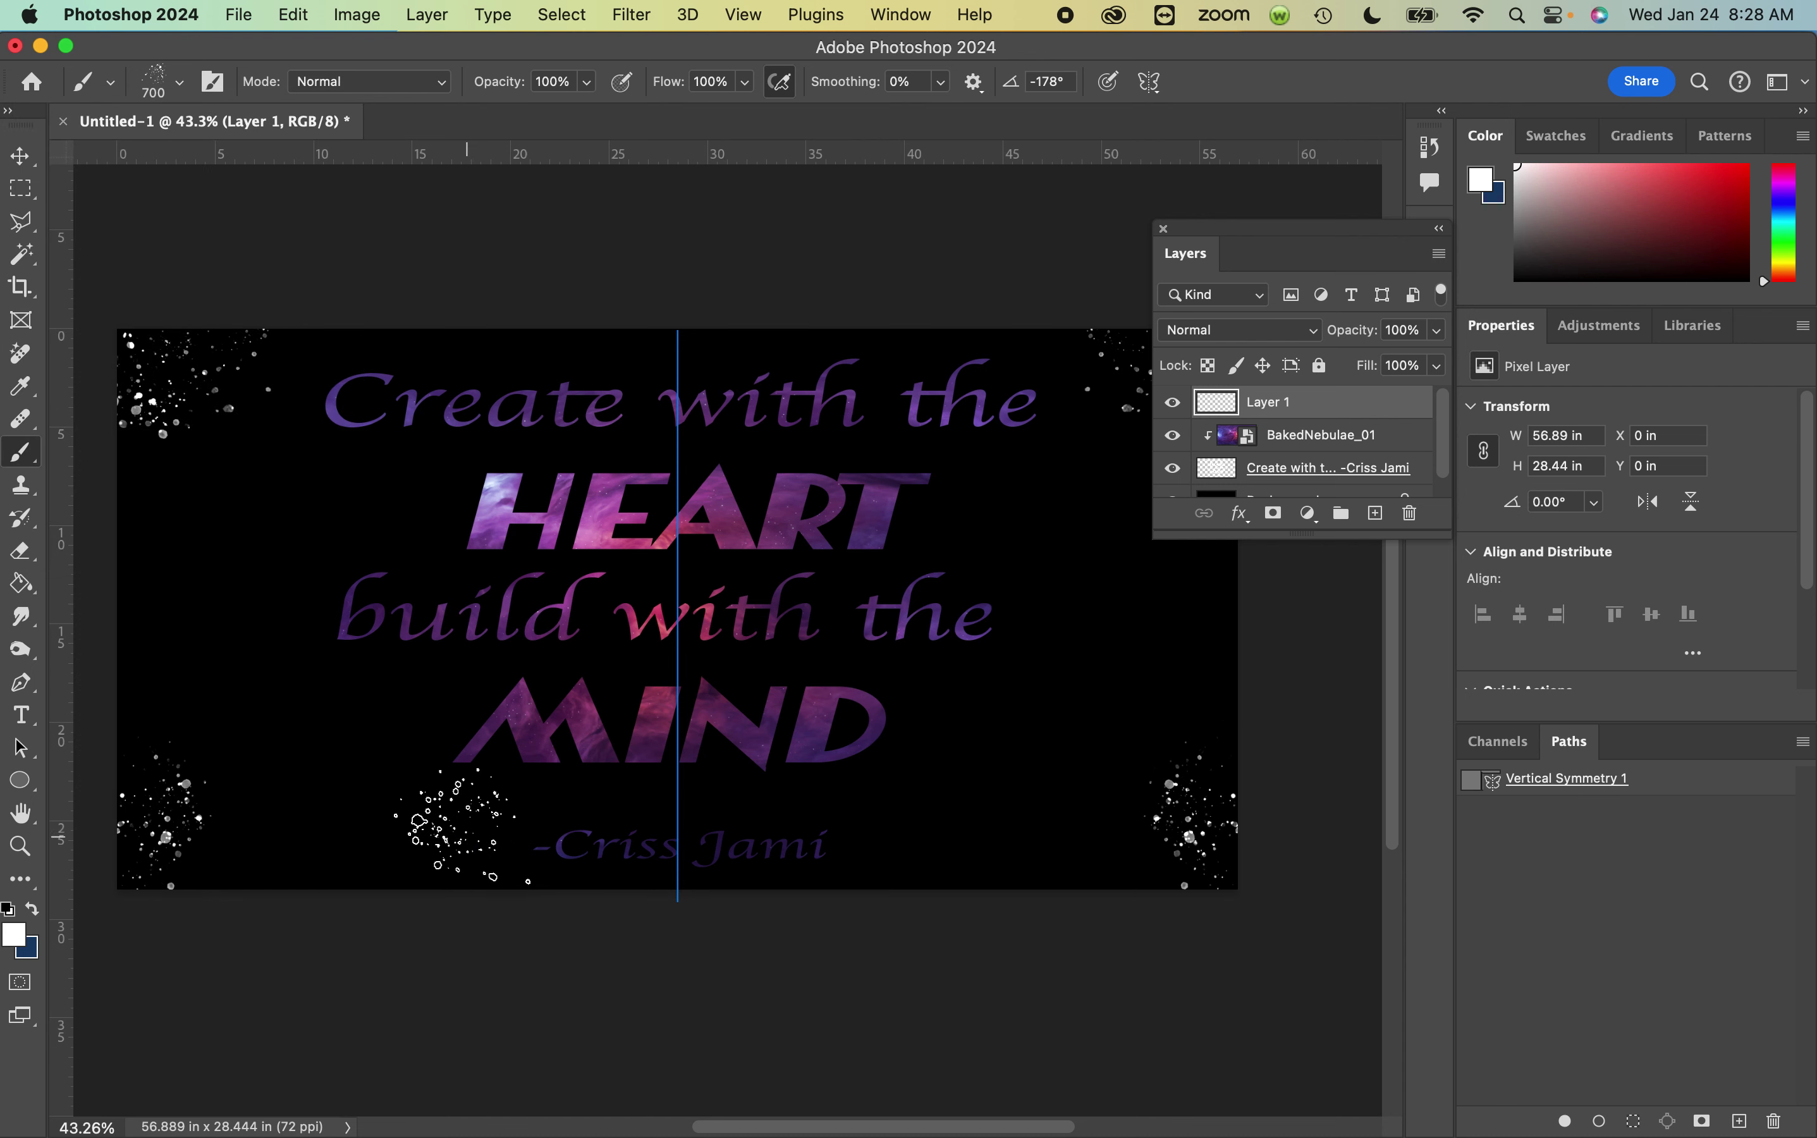
pyautogui.press('[')
pyautogui.press('[')
pyautogui.press('[')
pyautogui.press('[')
pyautogui.press('[')
pyautogui.press('[')
pyautogui.press('[')
pyautogui.press('[')
pyautogui.press(']')
pyautogui.press(']')
pyautogui.press(']')
pyautogui.press(']')
pyautogui.press(']')
pyautogui.press(']')
pyautogui.press(']')
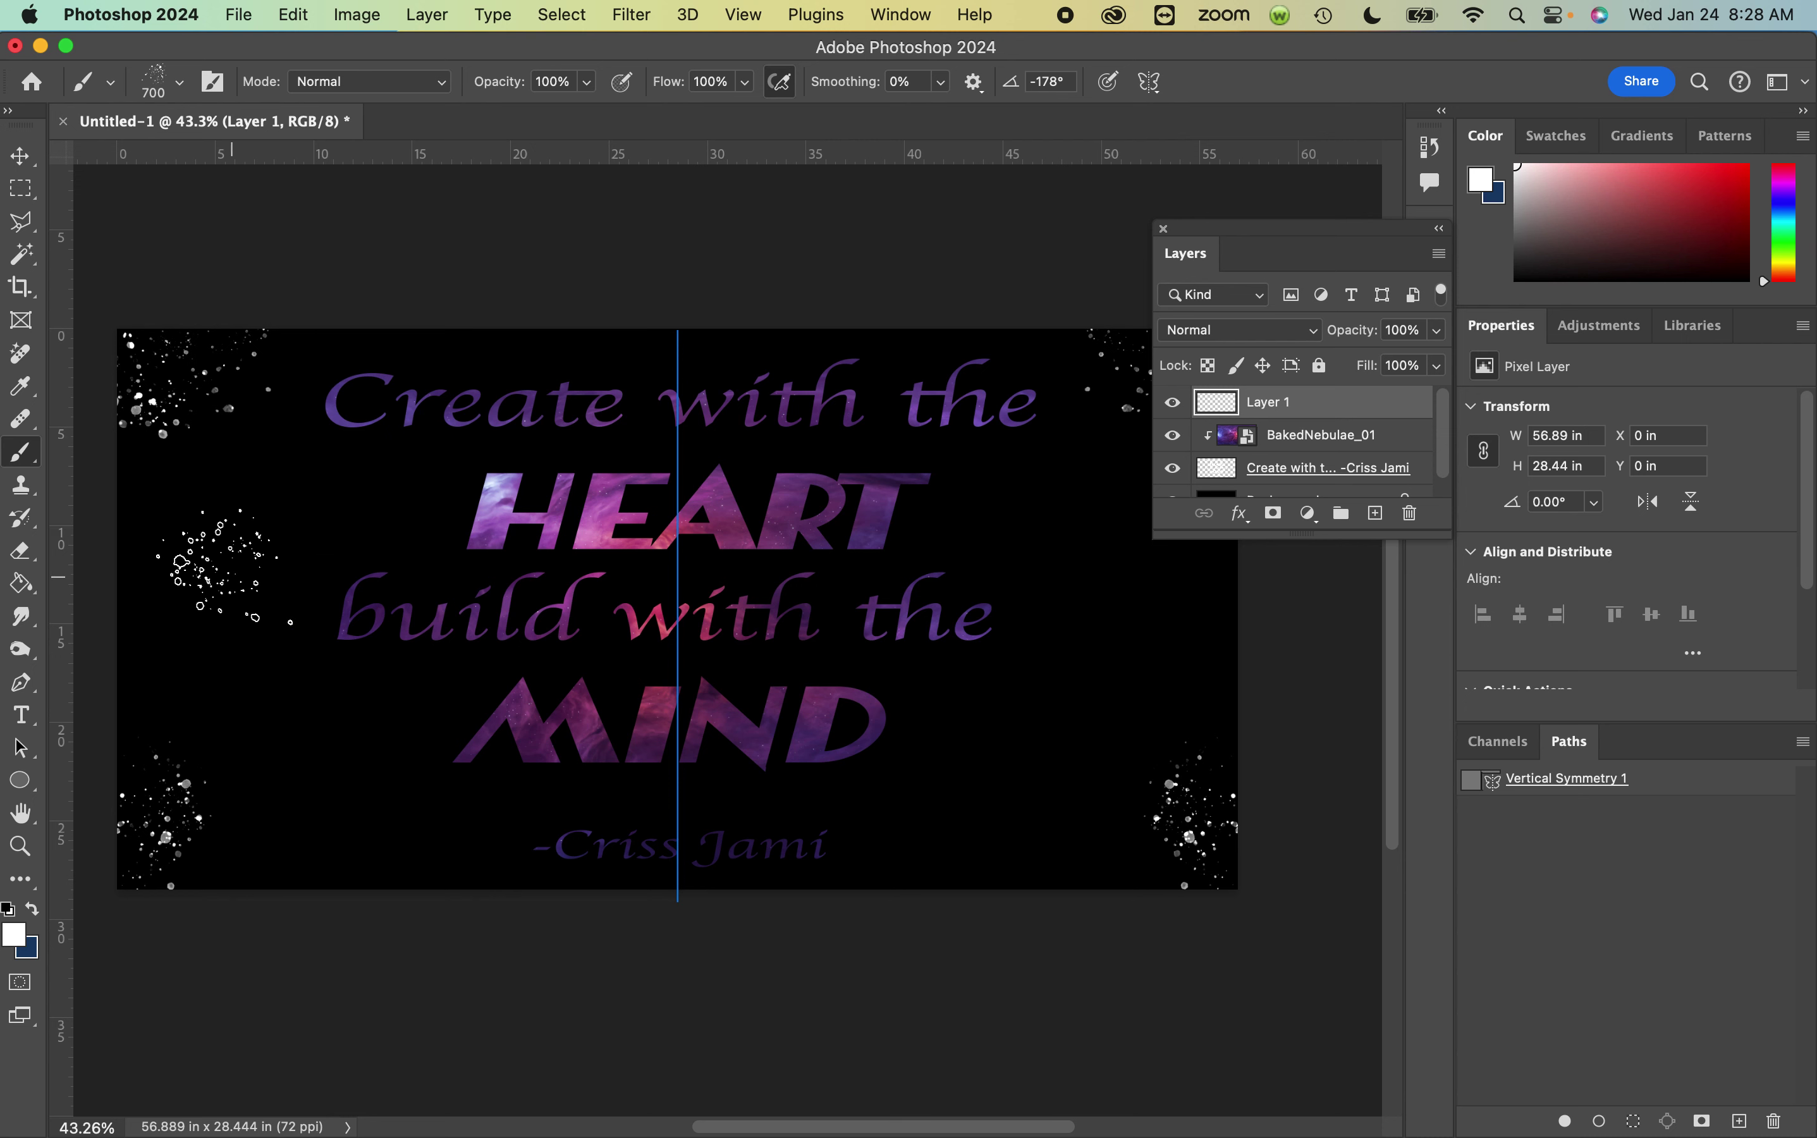
pyautogui.click(222, 569)
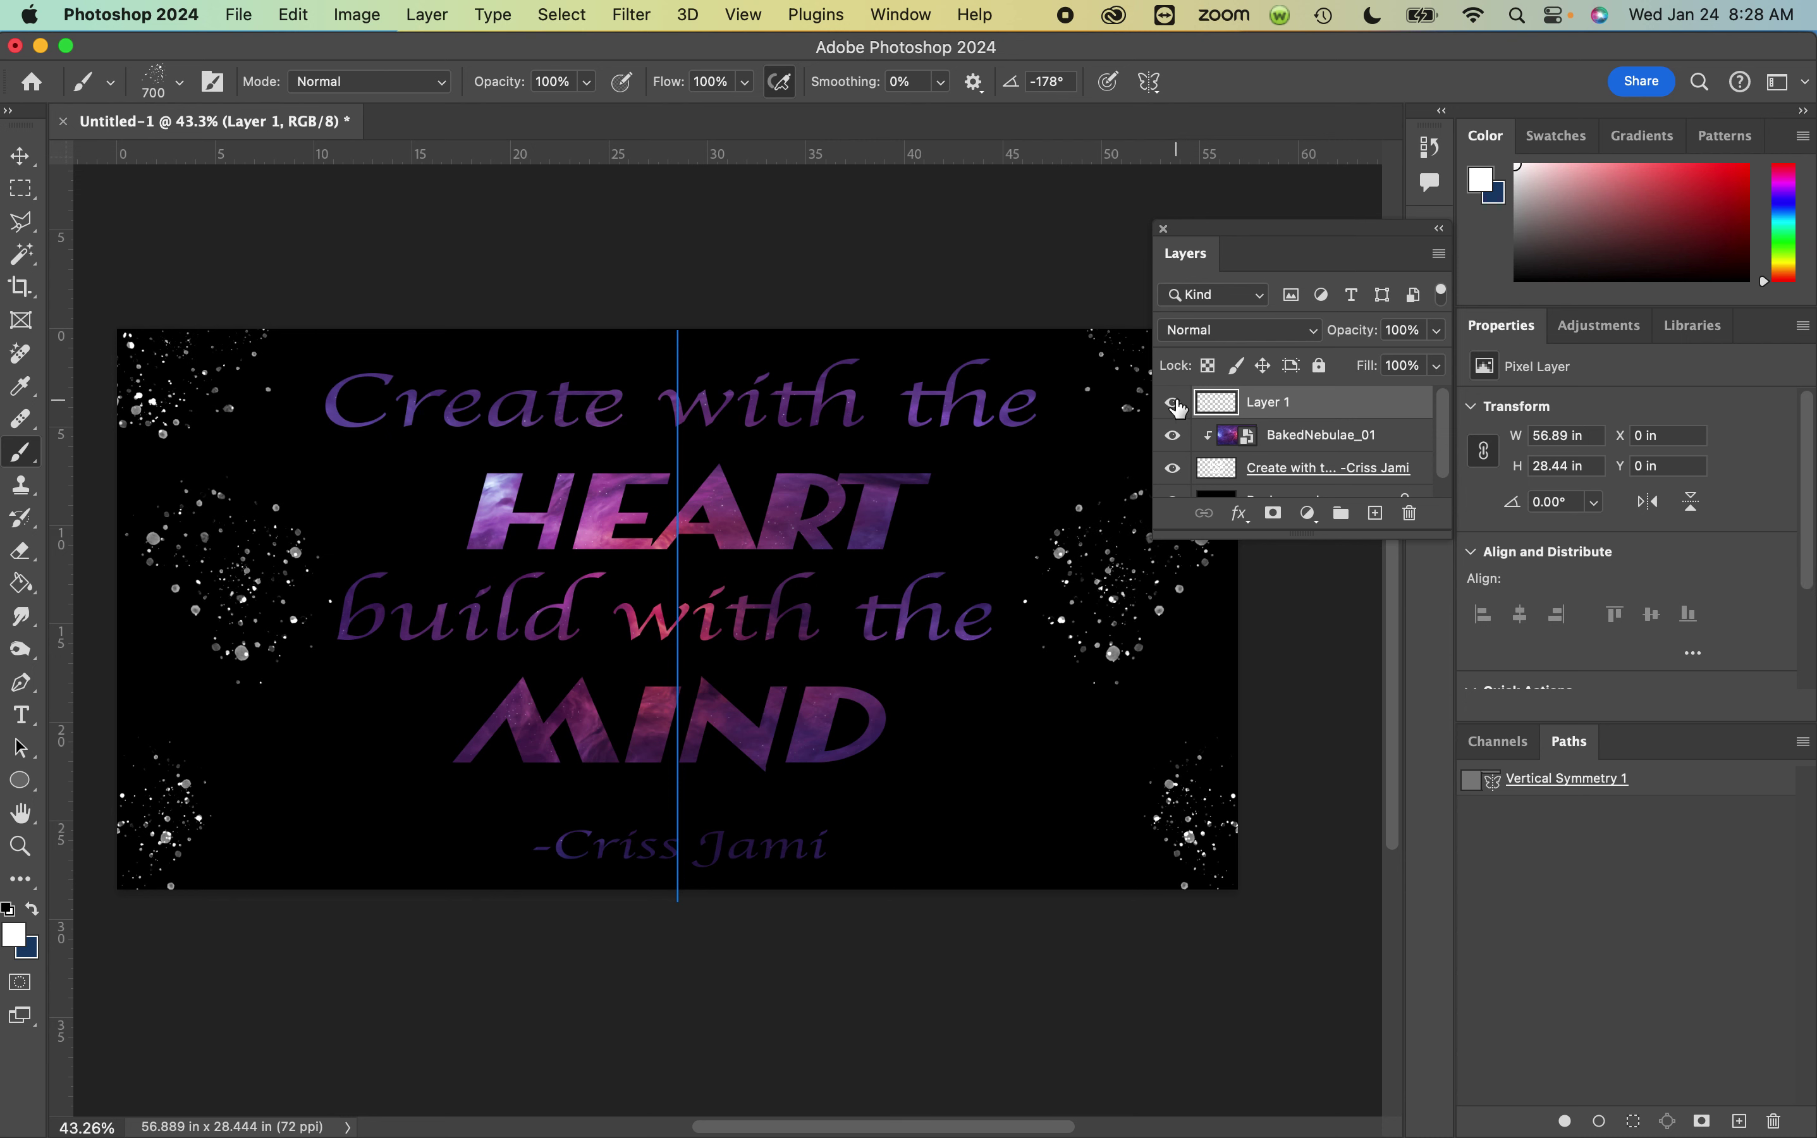
pyautogui.scroll(-1, 1300, 474)
pyautogui.click(1285, 456)
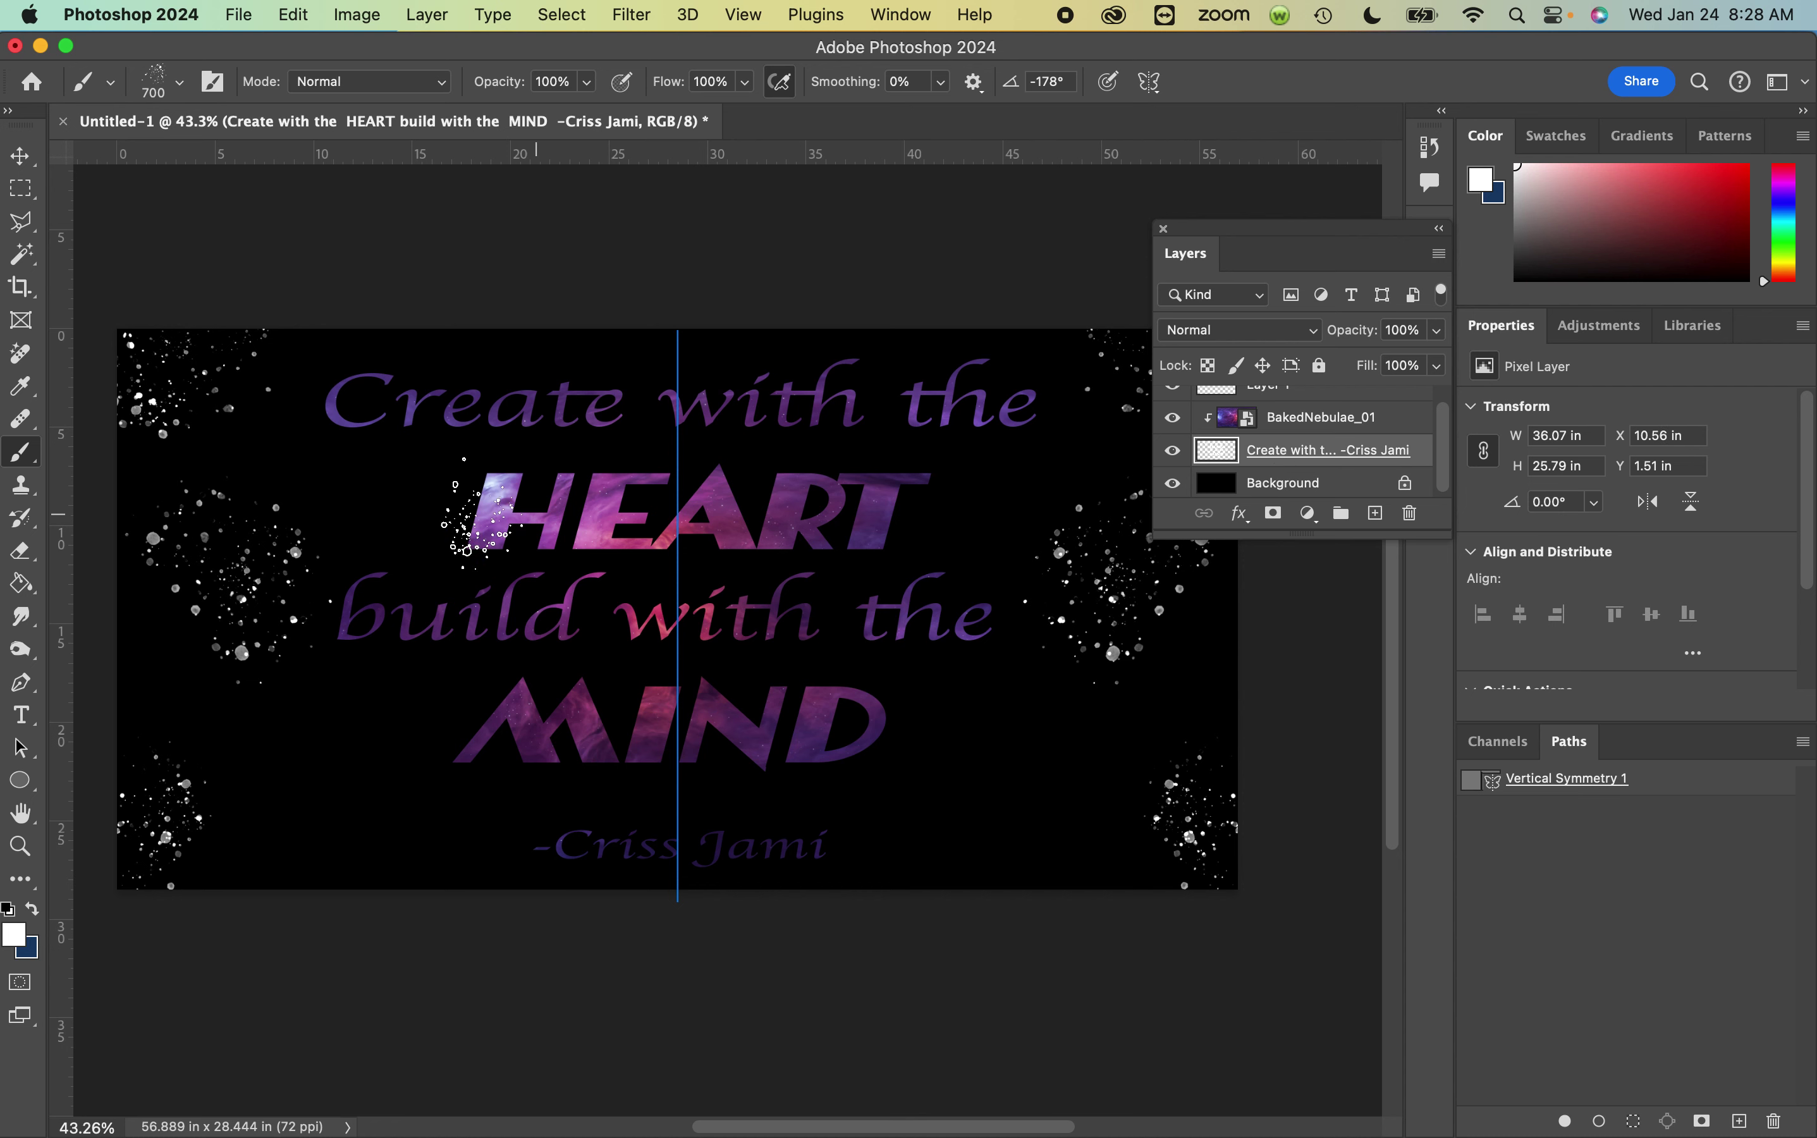
pyautogui.click(179, 83)
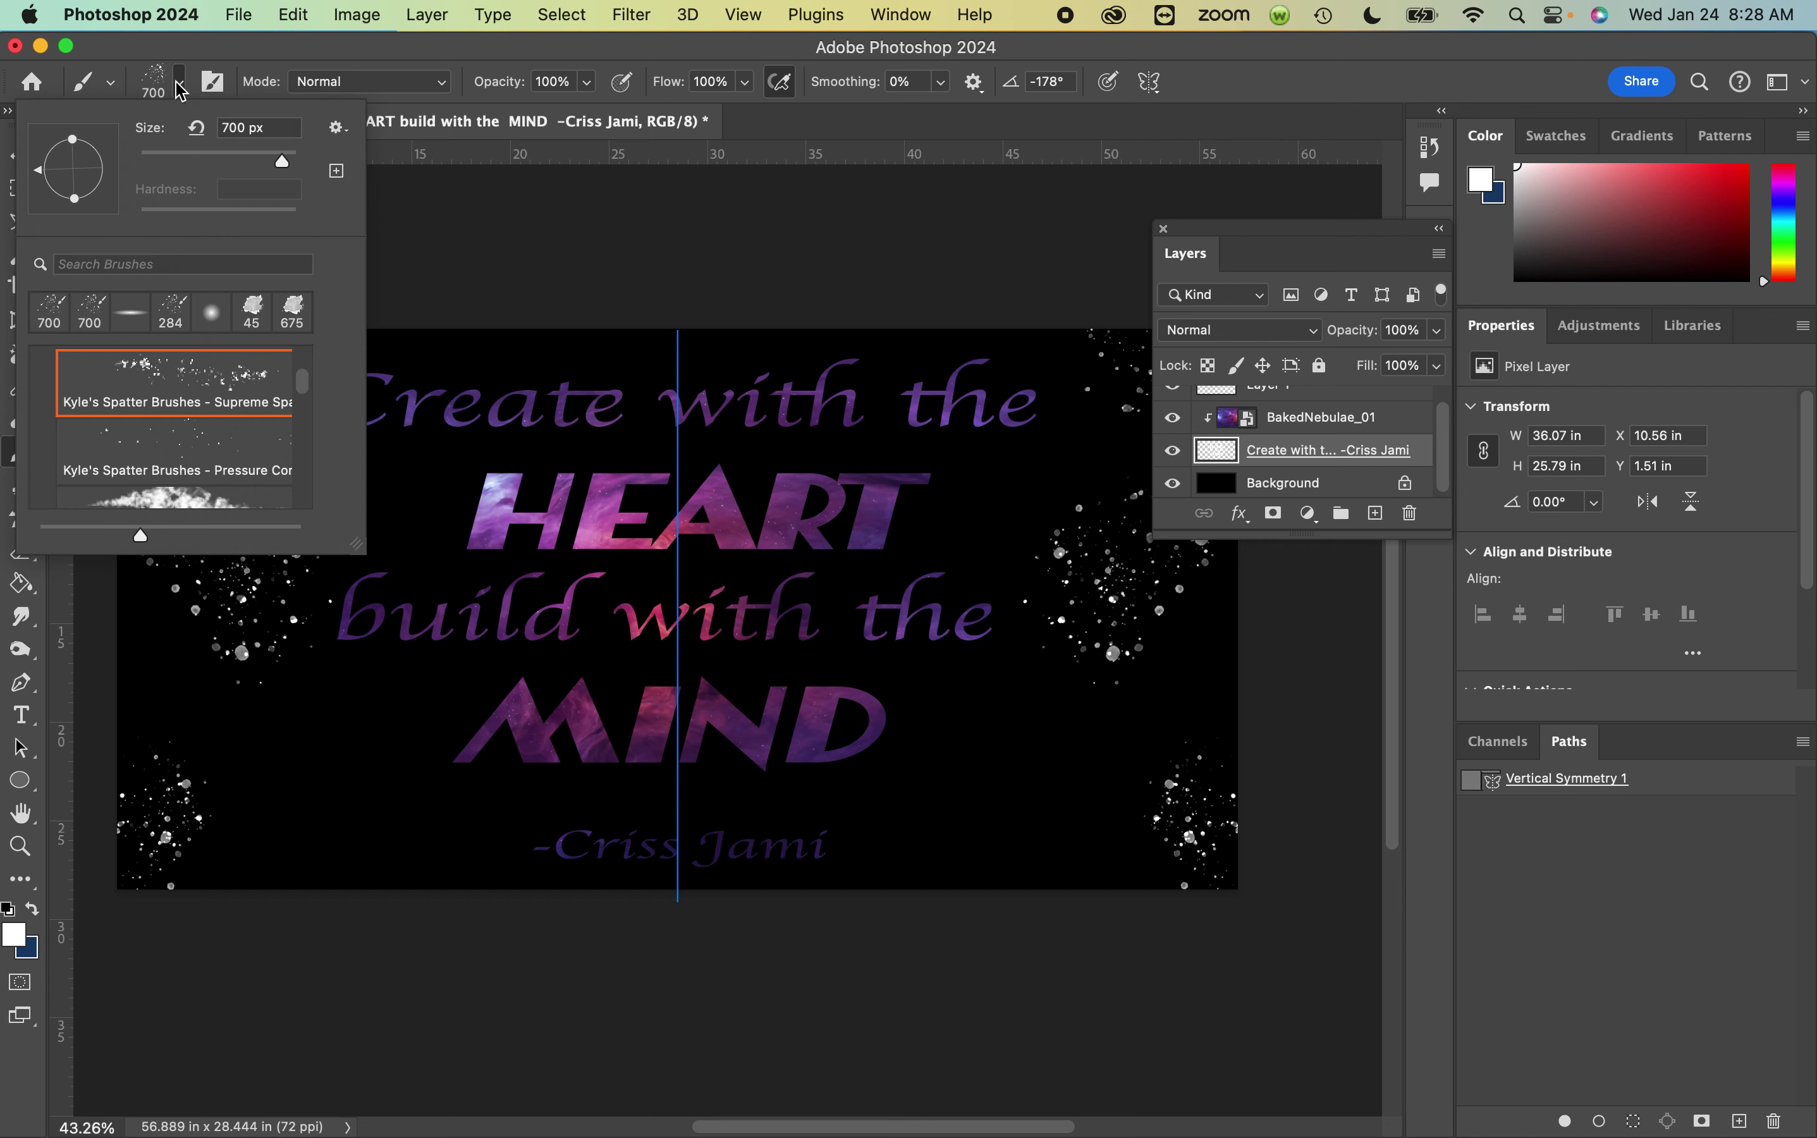
pyautogui.scroll(-1, 184, 433)
pyautogui.scroll(-5, 185, 434)
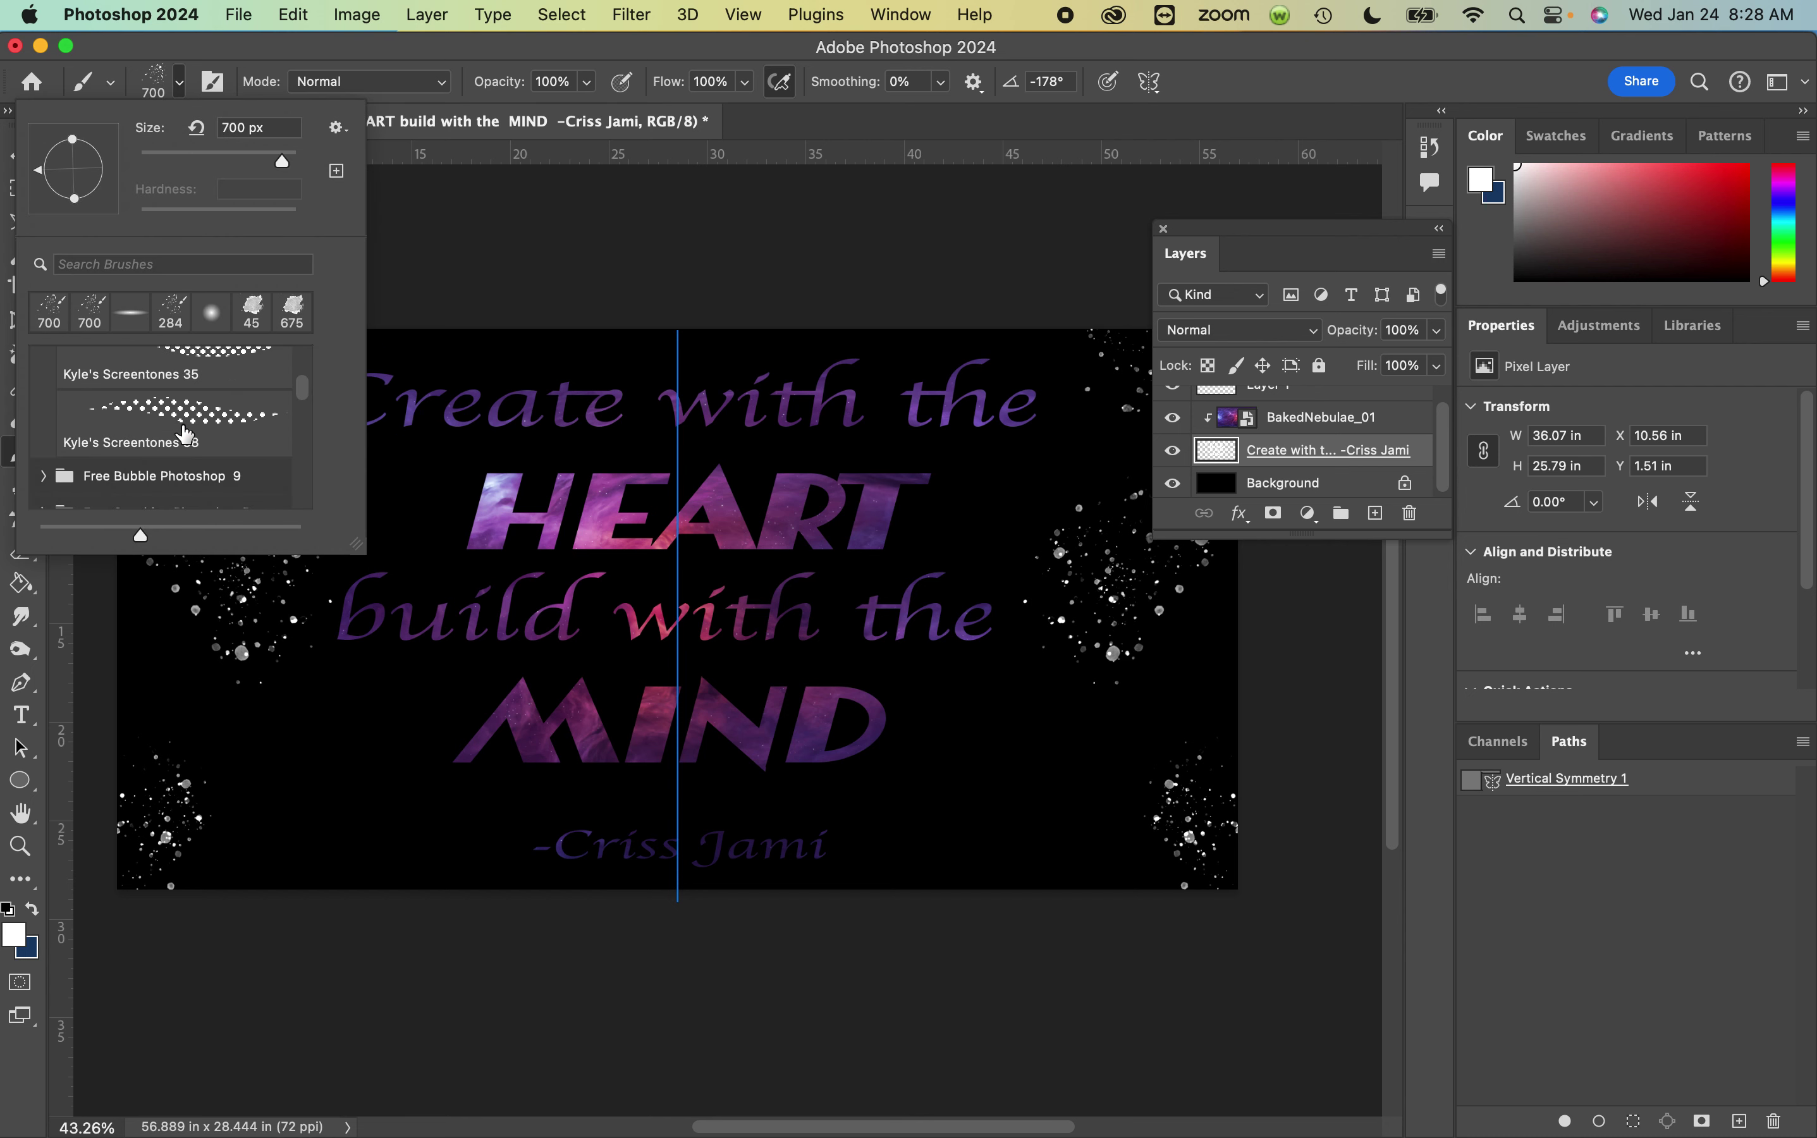
pyautogui.click(147, 423)
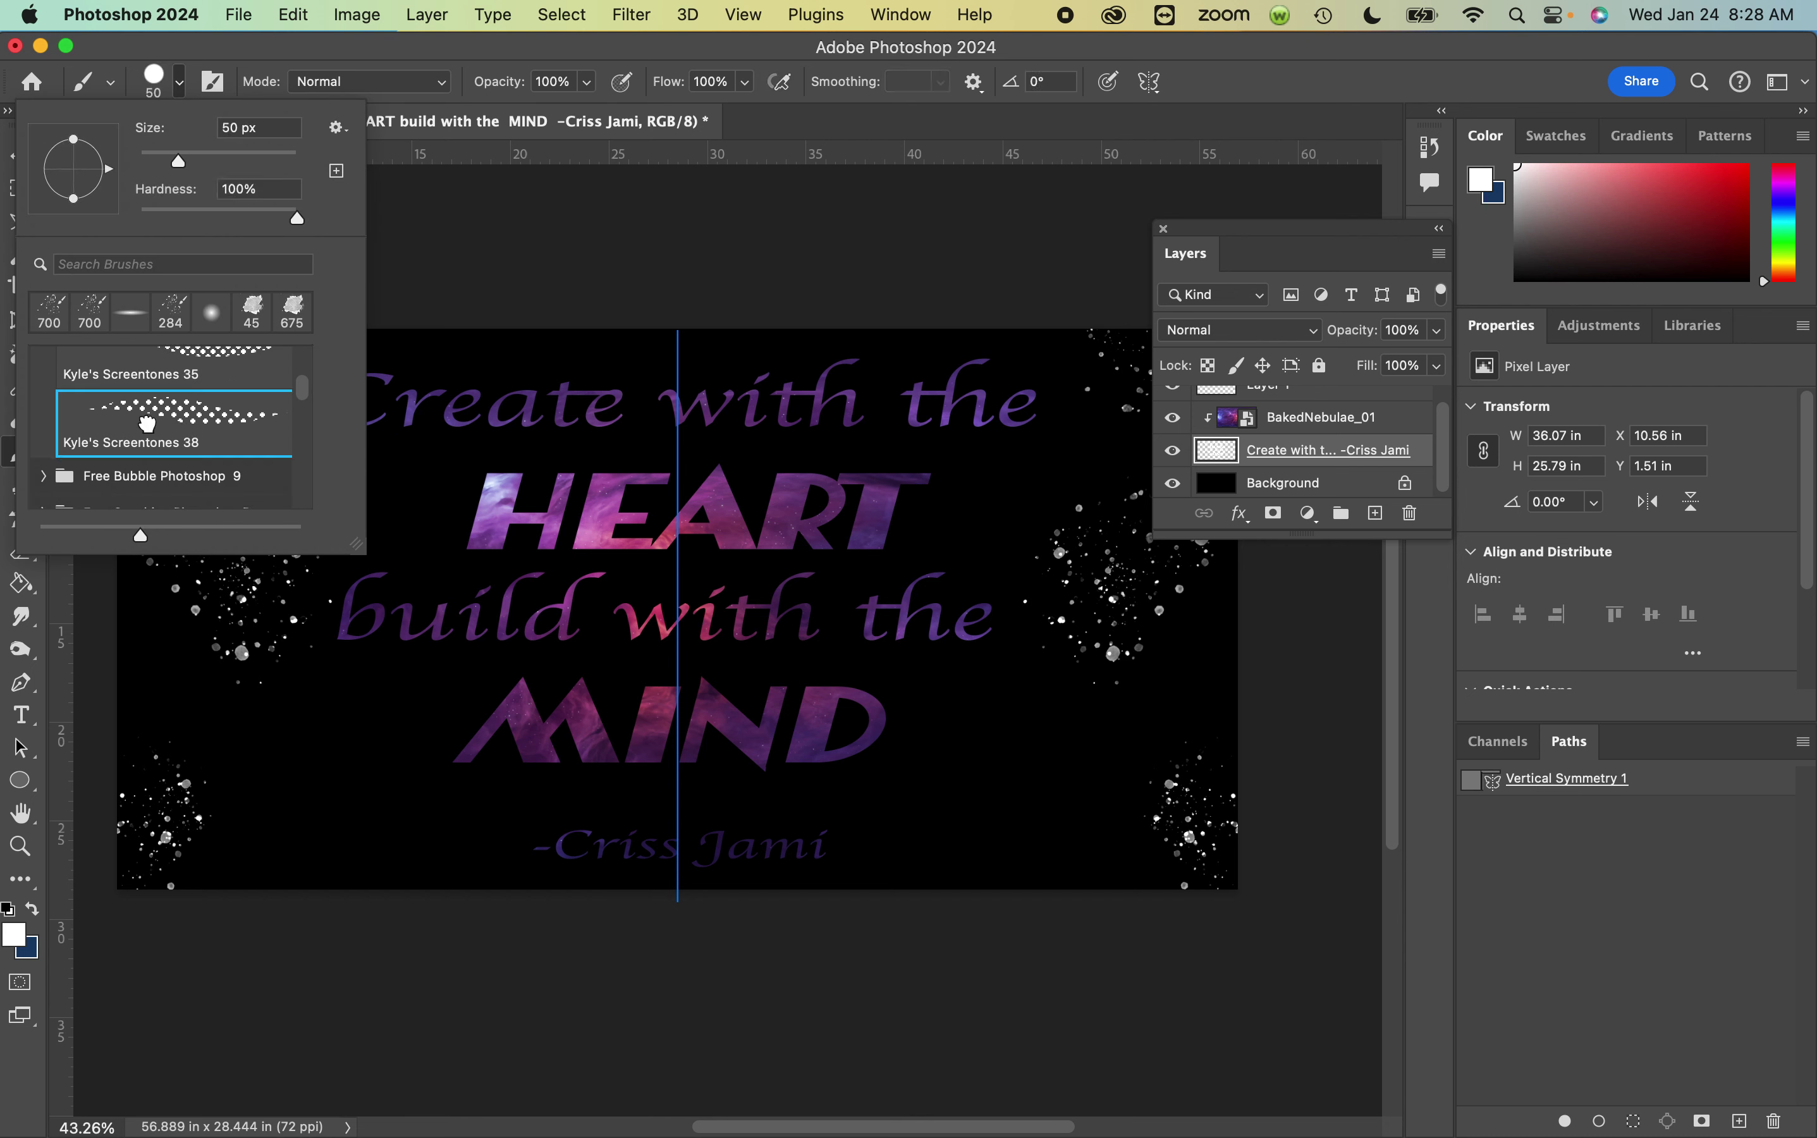
pyautogui.click(534, 62)
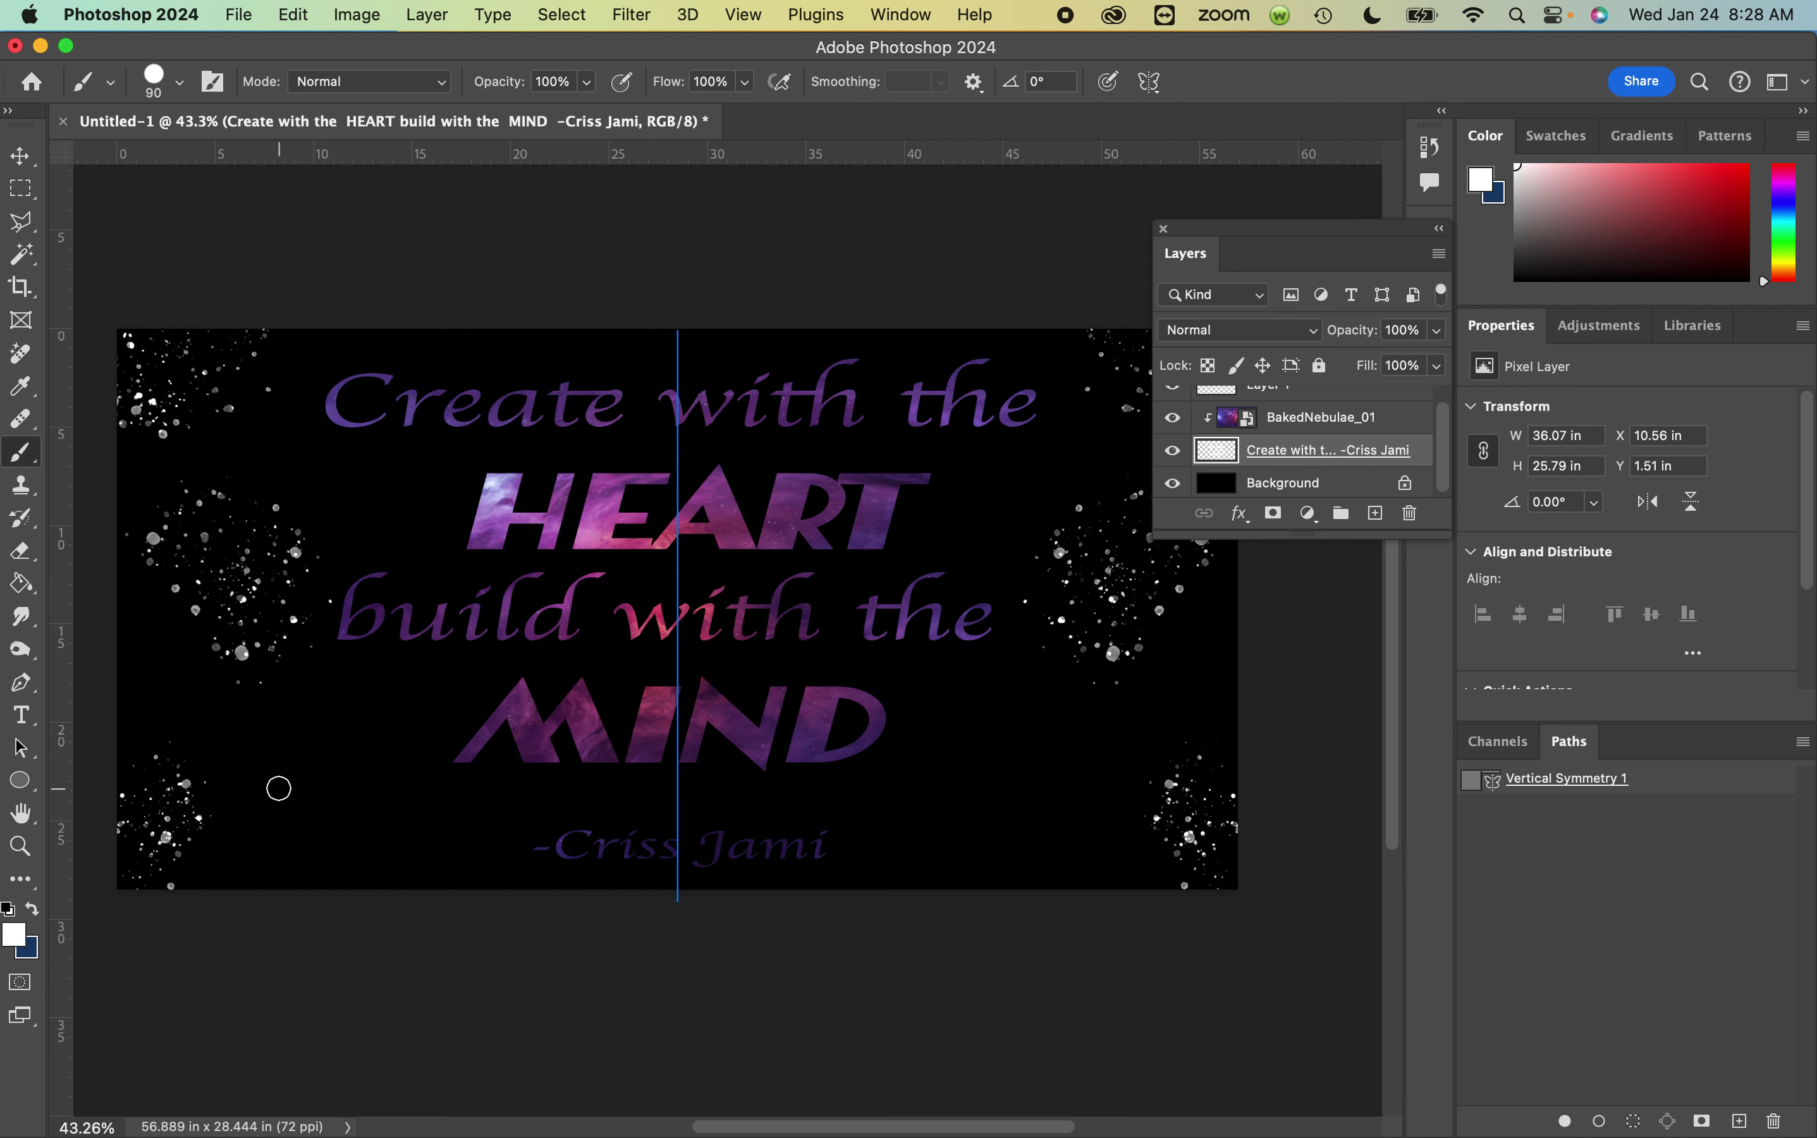
pyautogui.moveTo(279, 788)
pyautogui.mouseDown()
pyautogui.moveTo(314, 815)
pyautogui.moveTo(275, 841)
pyautogui.moveTo(229, 787)
pyautogui.moveTo(238, 740)
pyautogui.moveTo(310, 752)
pyautogui.moveTo(320, 695)
pyautogui.moveTo(201, 708)
pyautogui.moveTo(192, 674)
pyautogui.moveTo(267, 615)
pyautogui.moveTo(208, 588)
pyautogui.mouseUp()
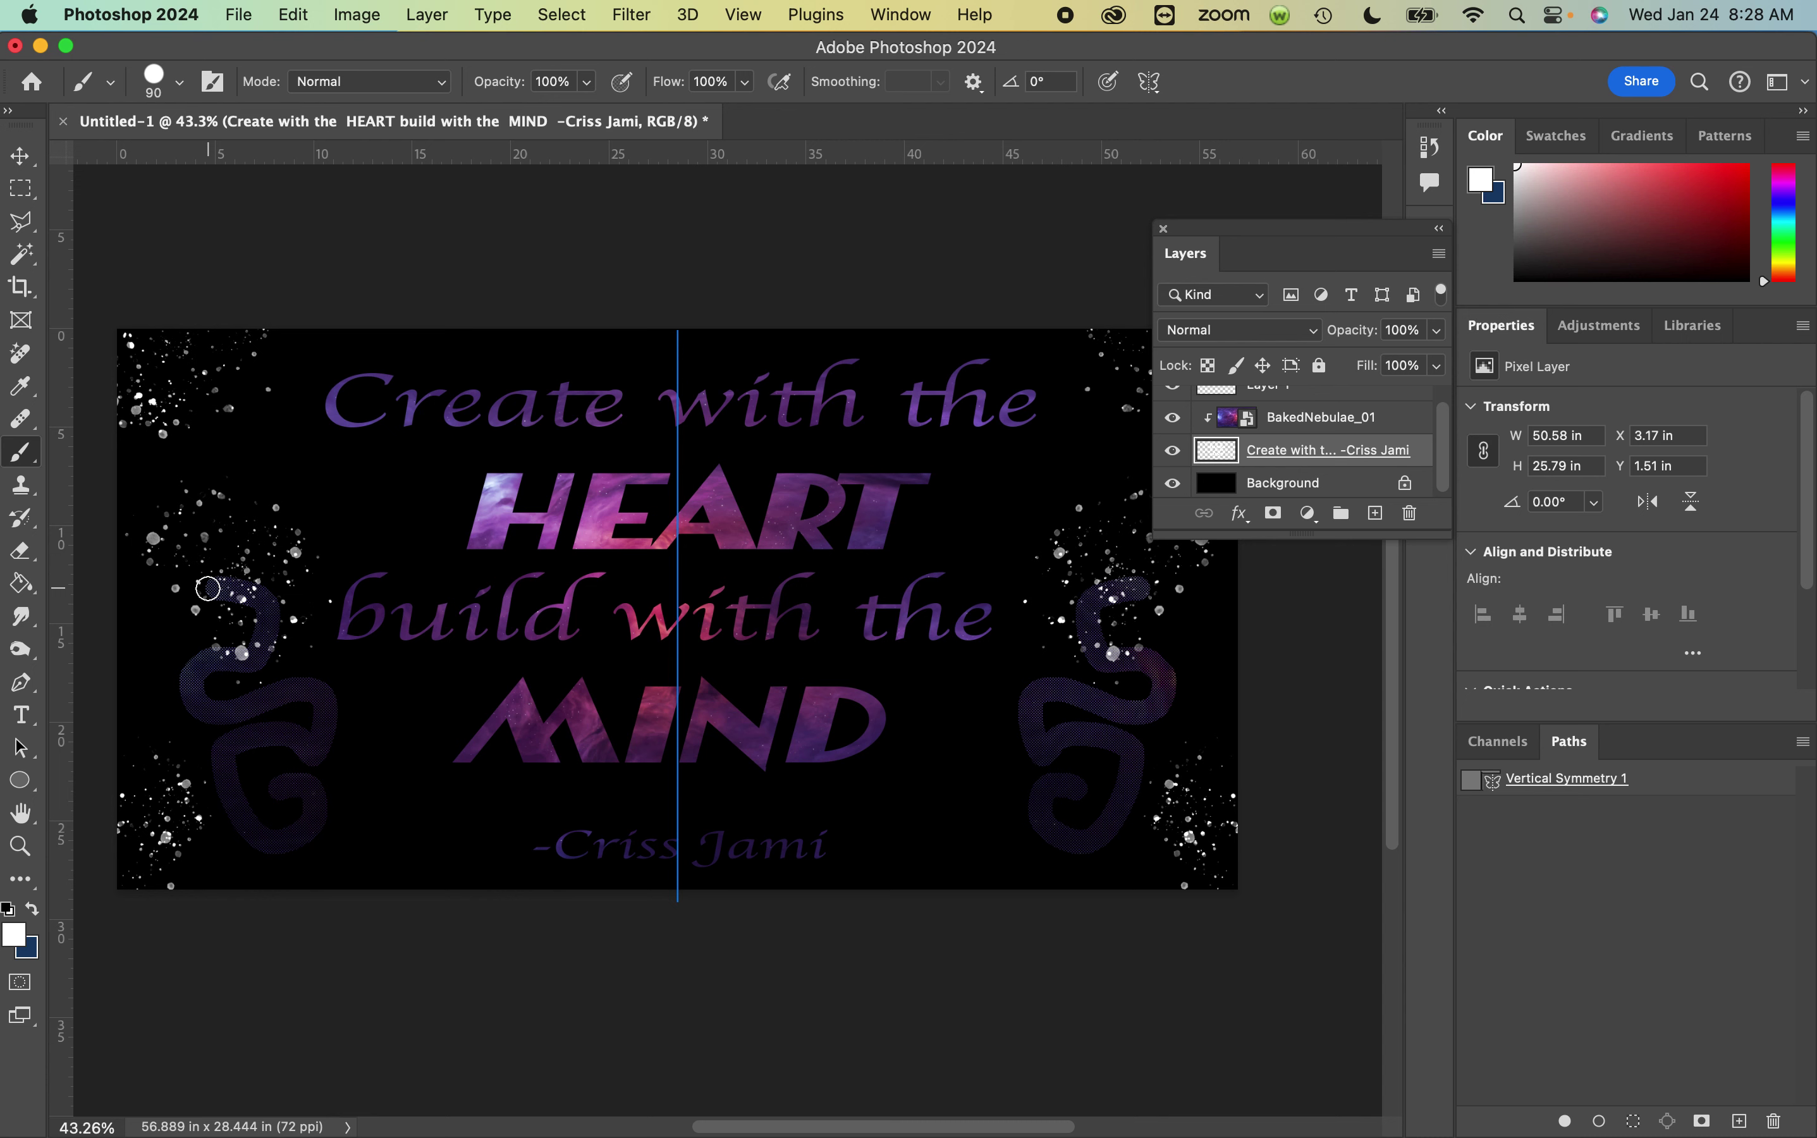
pyautogui.press('super+z')
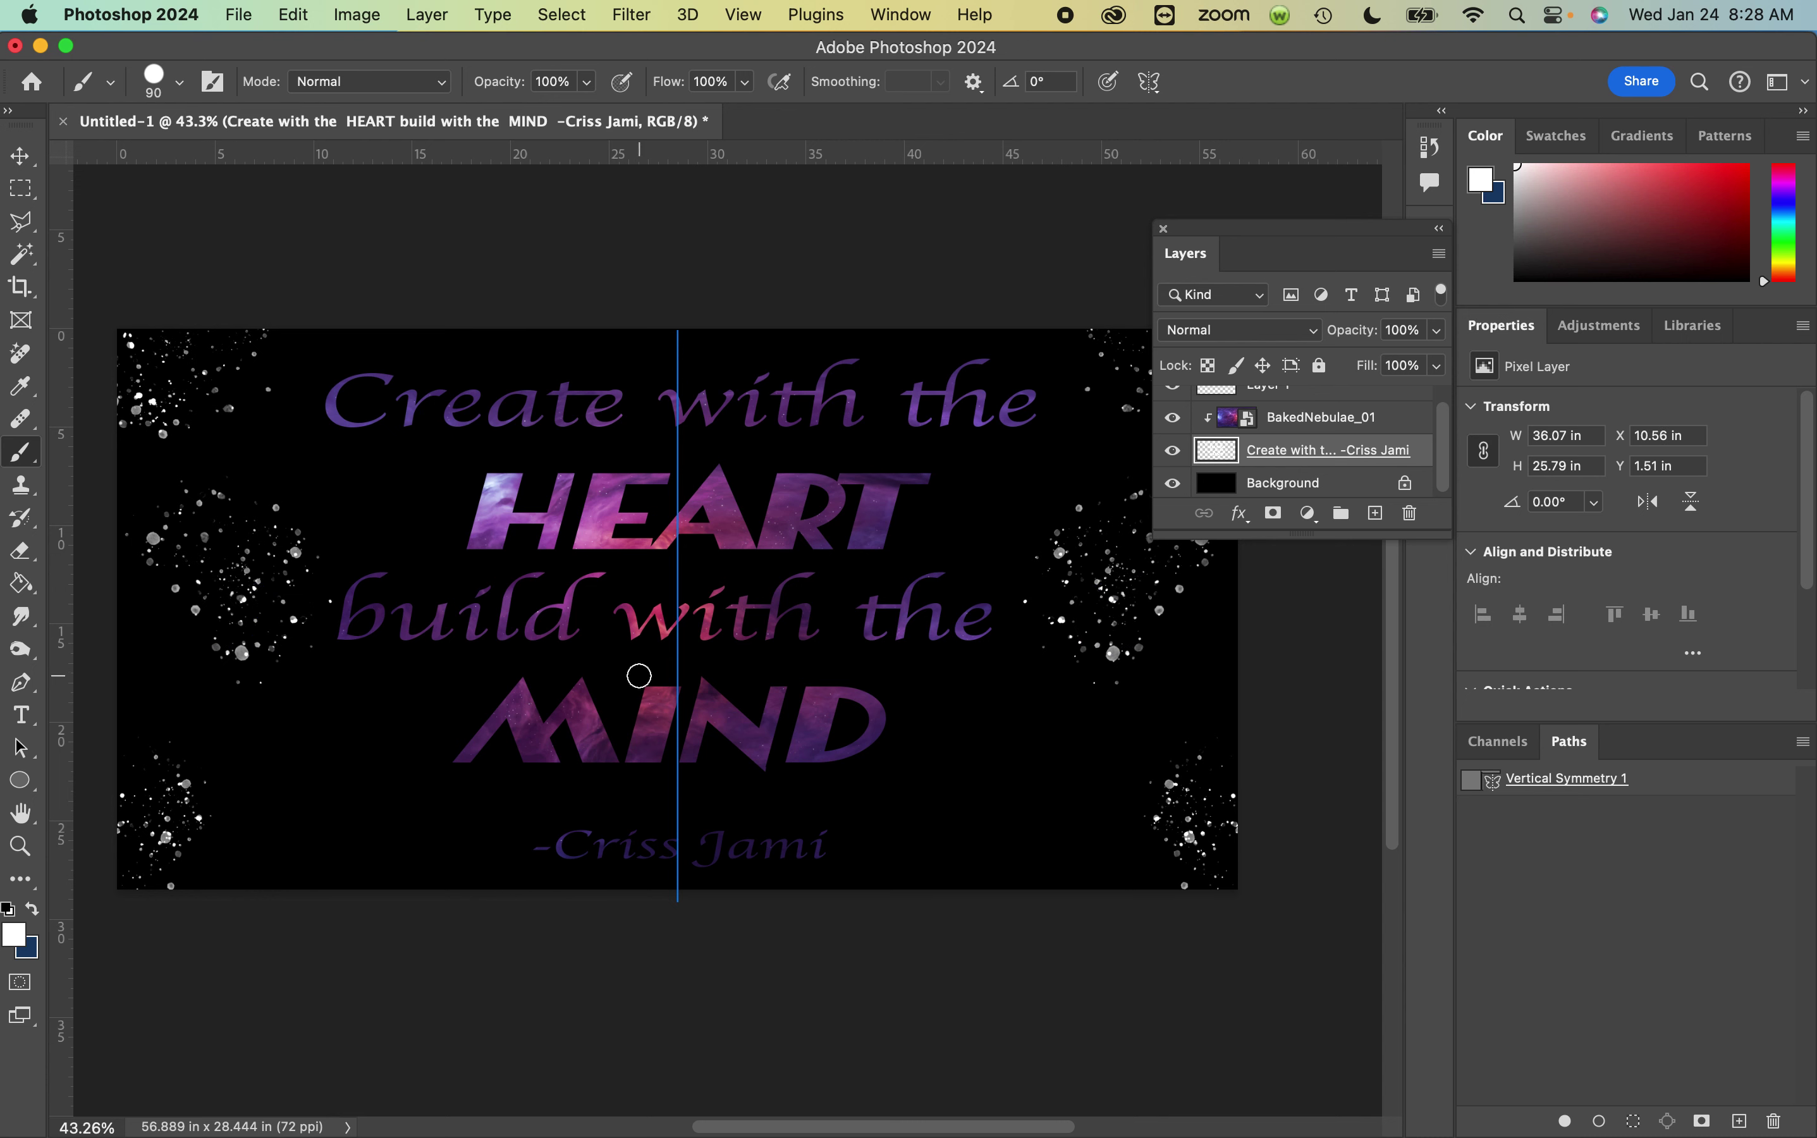
# - Add a faint mirrored dab near the bottom, then Quick Export the artwork as quote.png
pyautogui.click(461, 827)
pyautogui.click(237, 14)
pyautogui.moveTo(356, 426)
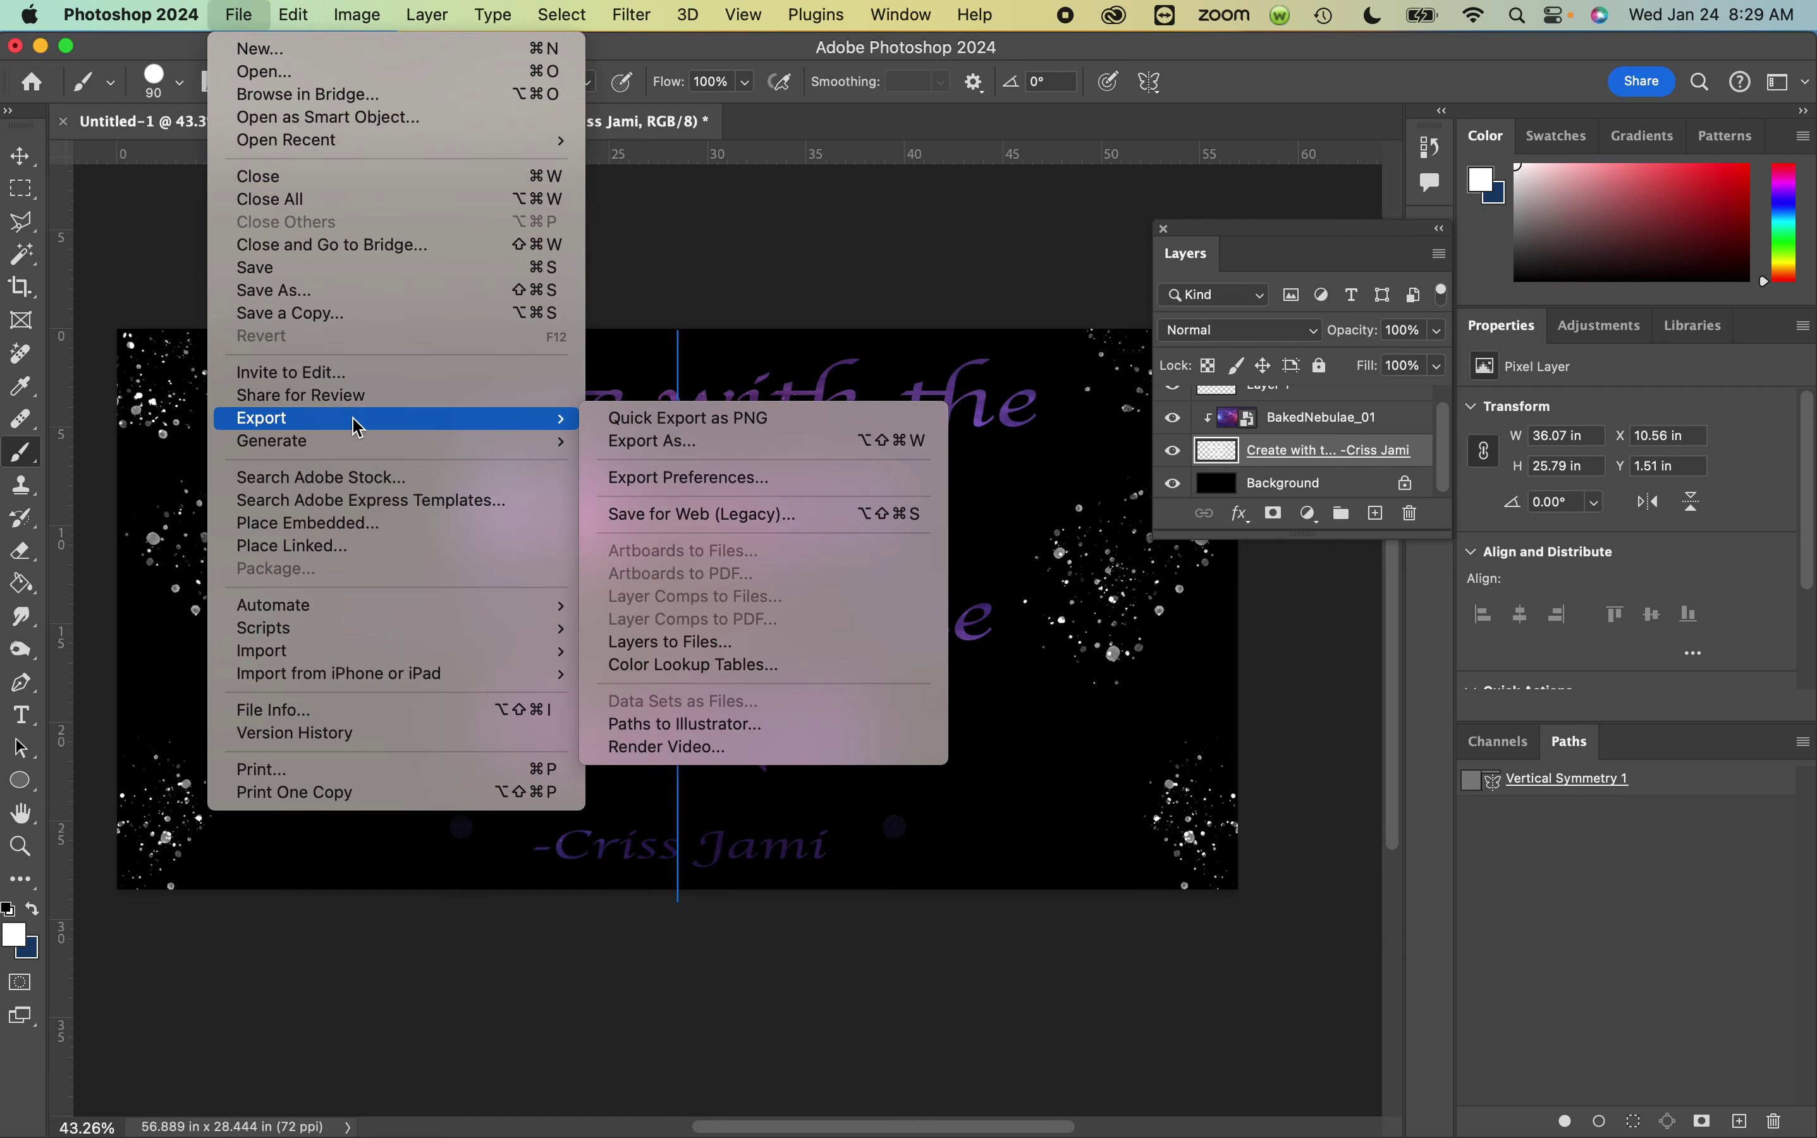
pyautogui.click(719, 420)
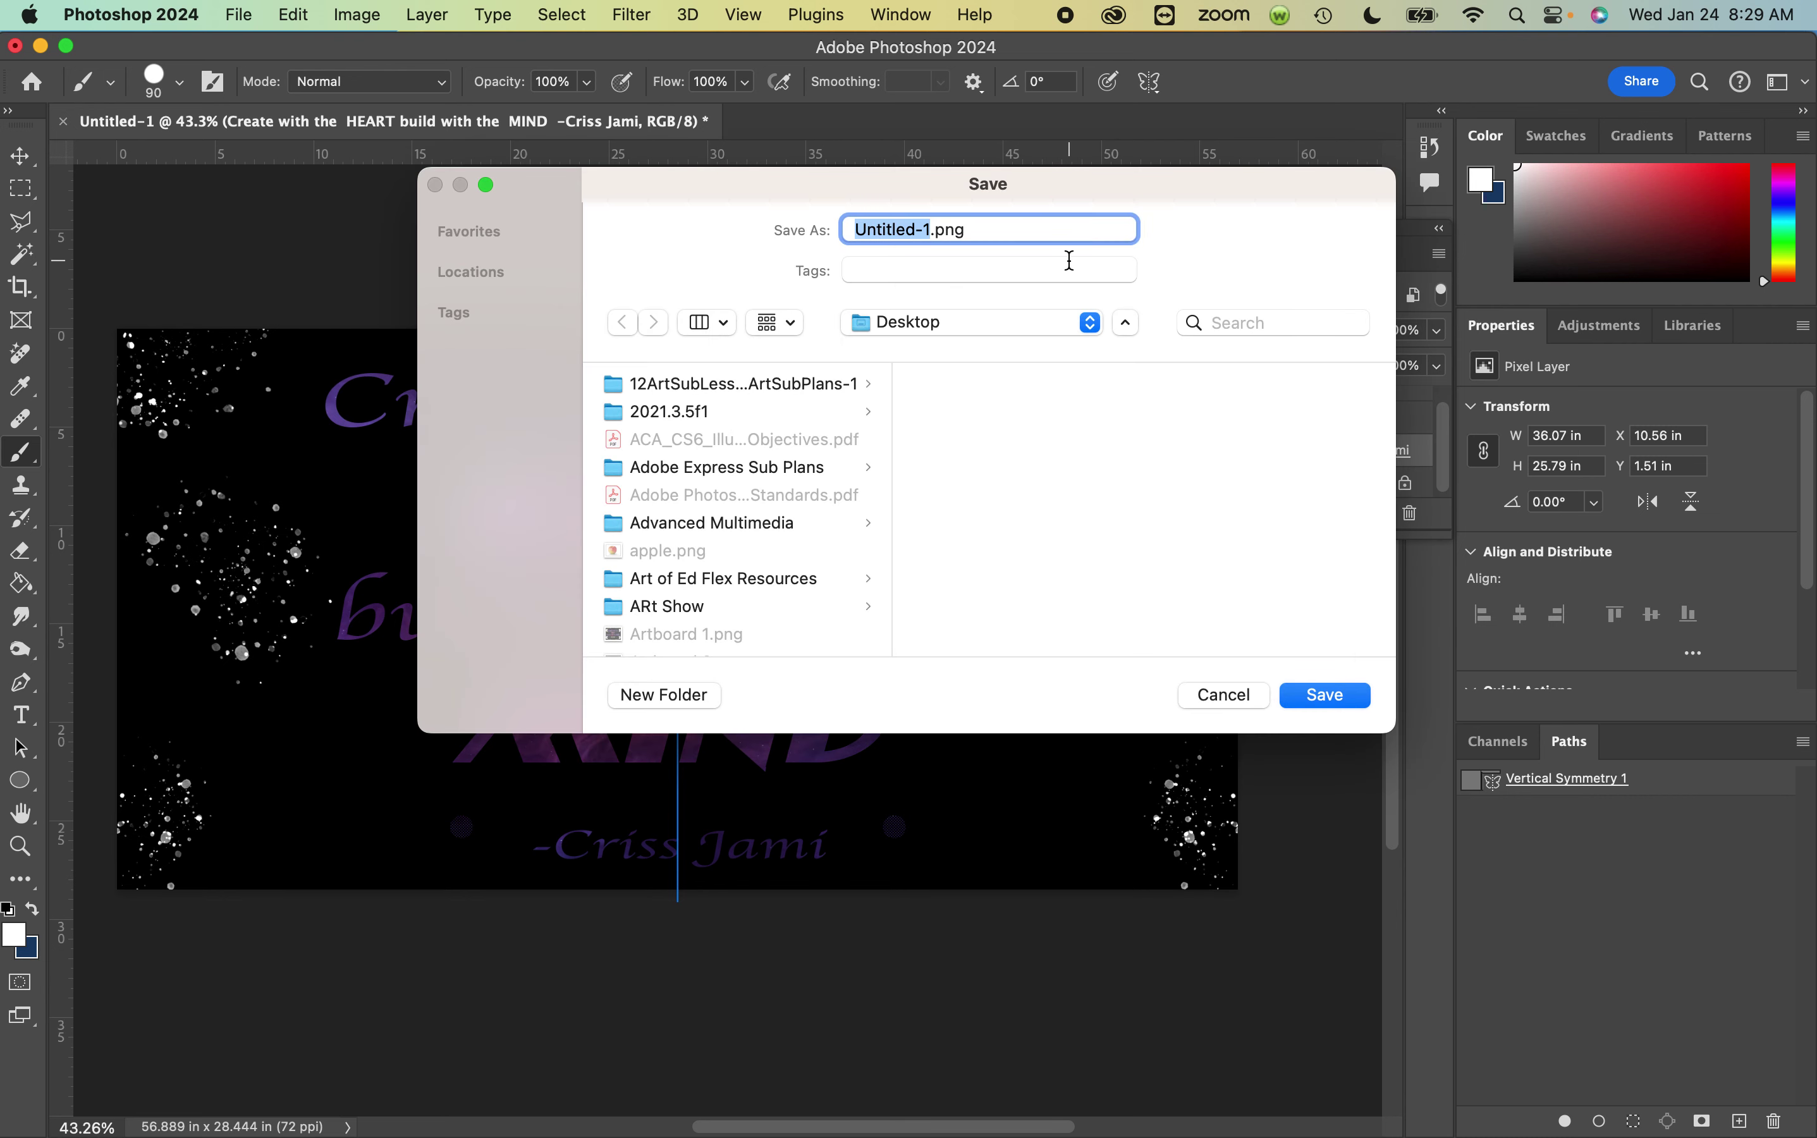
pyautogui.write('quote')
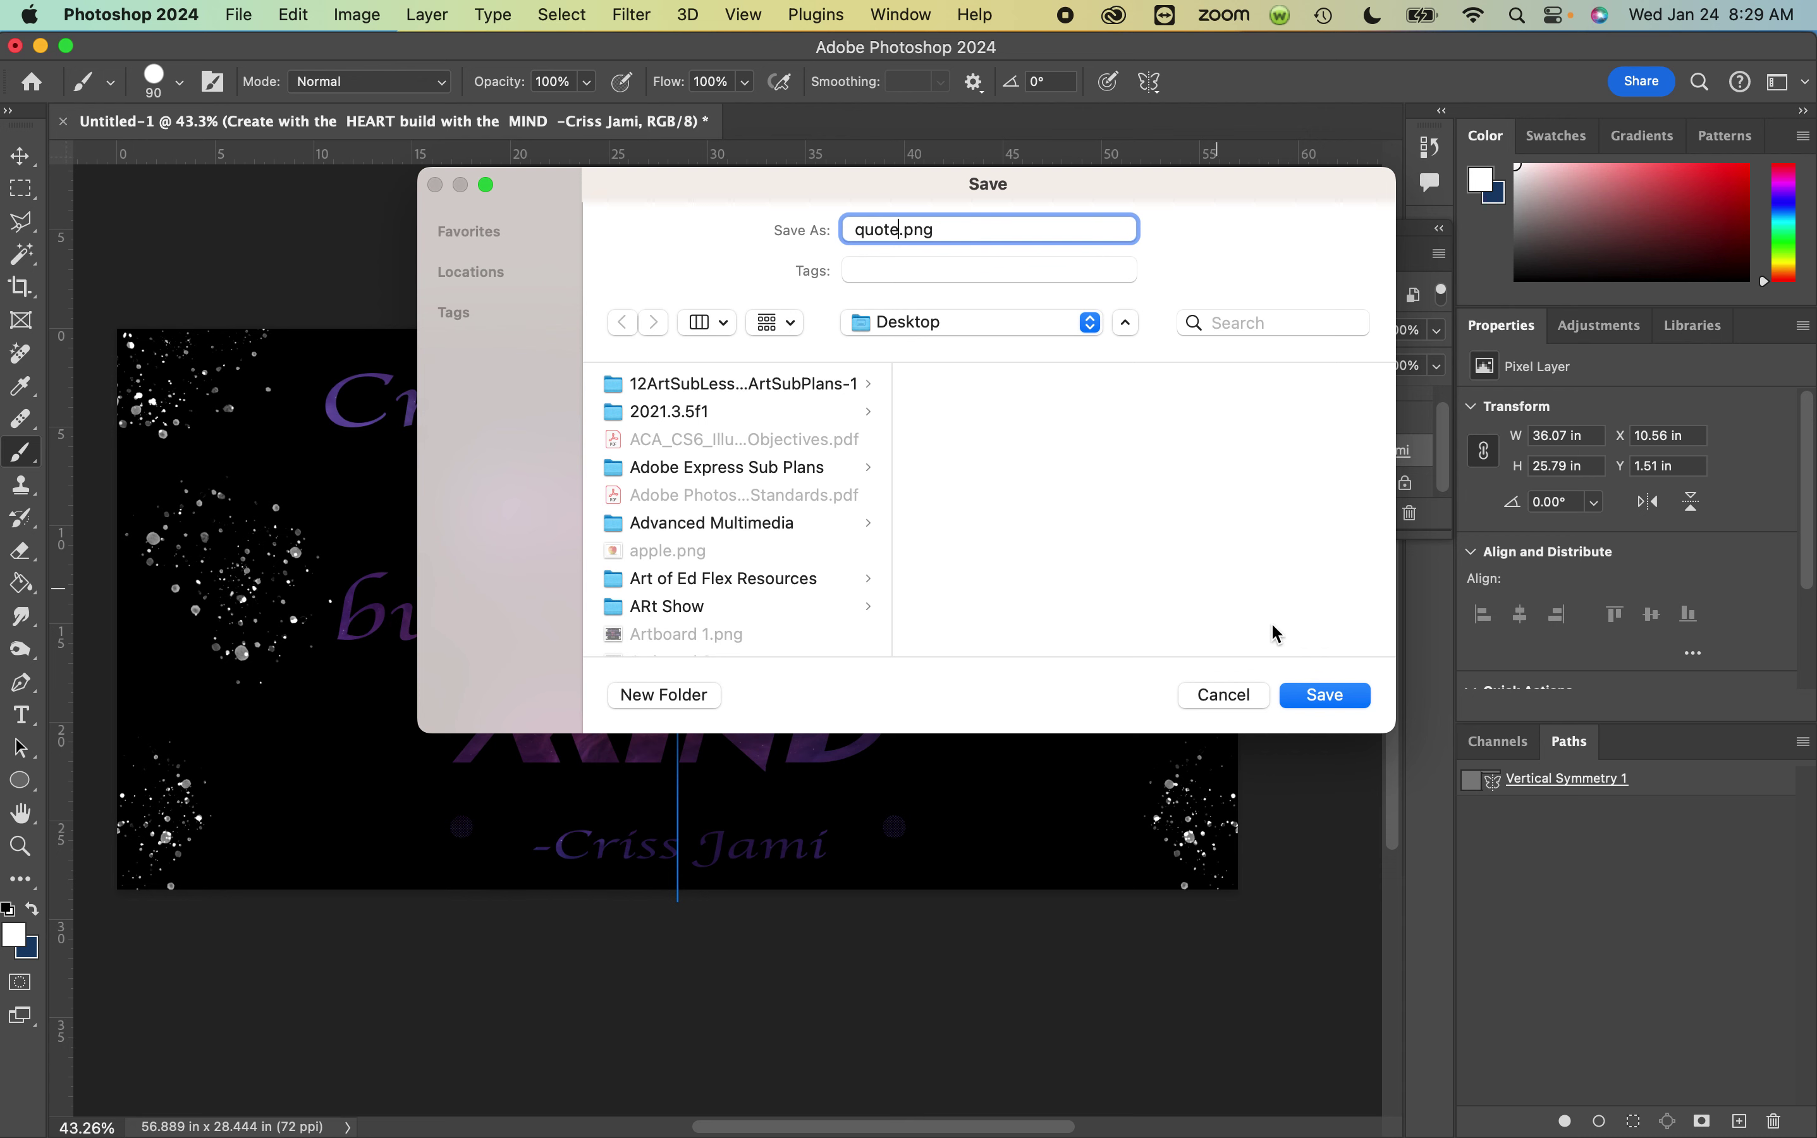
pyautogui.click(1328, 696)
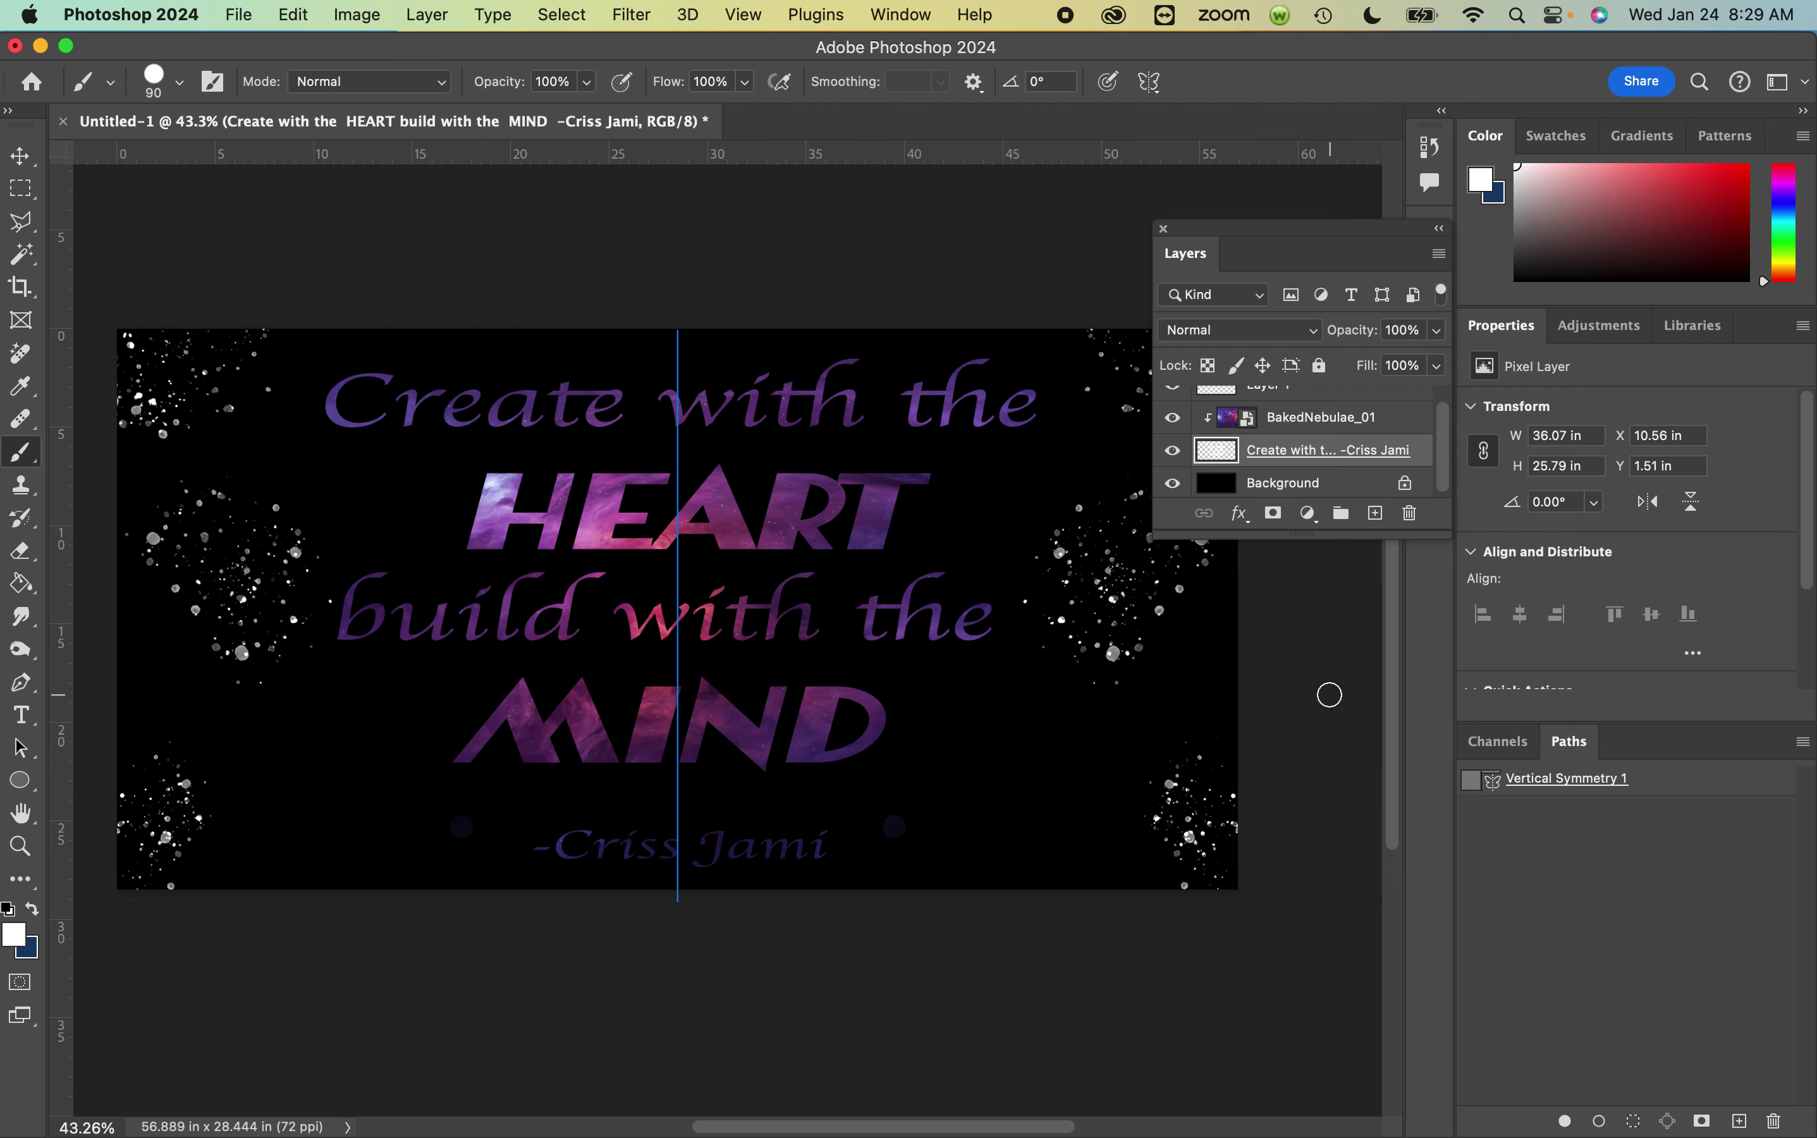
# - Minimize Photoshop and Chrome, close the Artboard 1.png preview, and move quote.png to mid-desktop
pyautogui.click(43, 46)
pyautogui.click(137, 94)
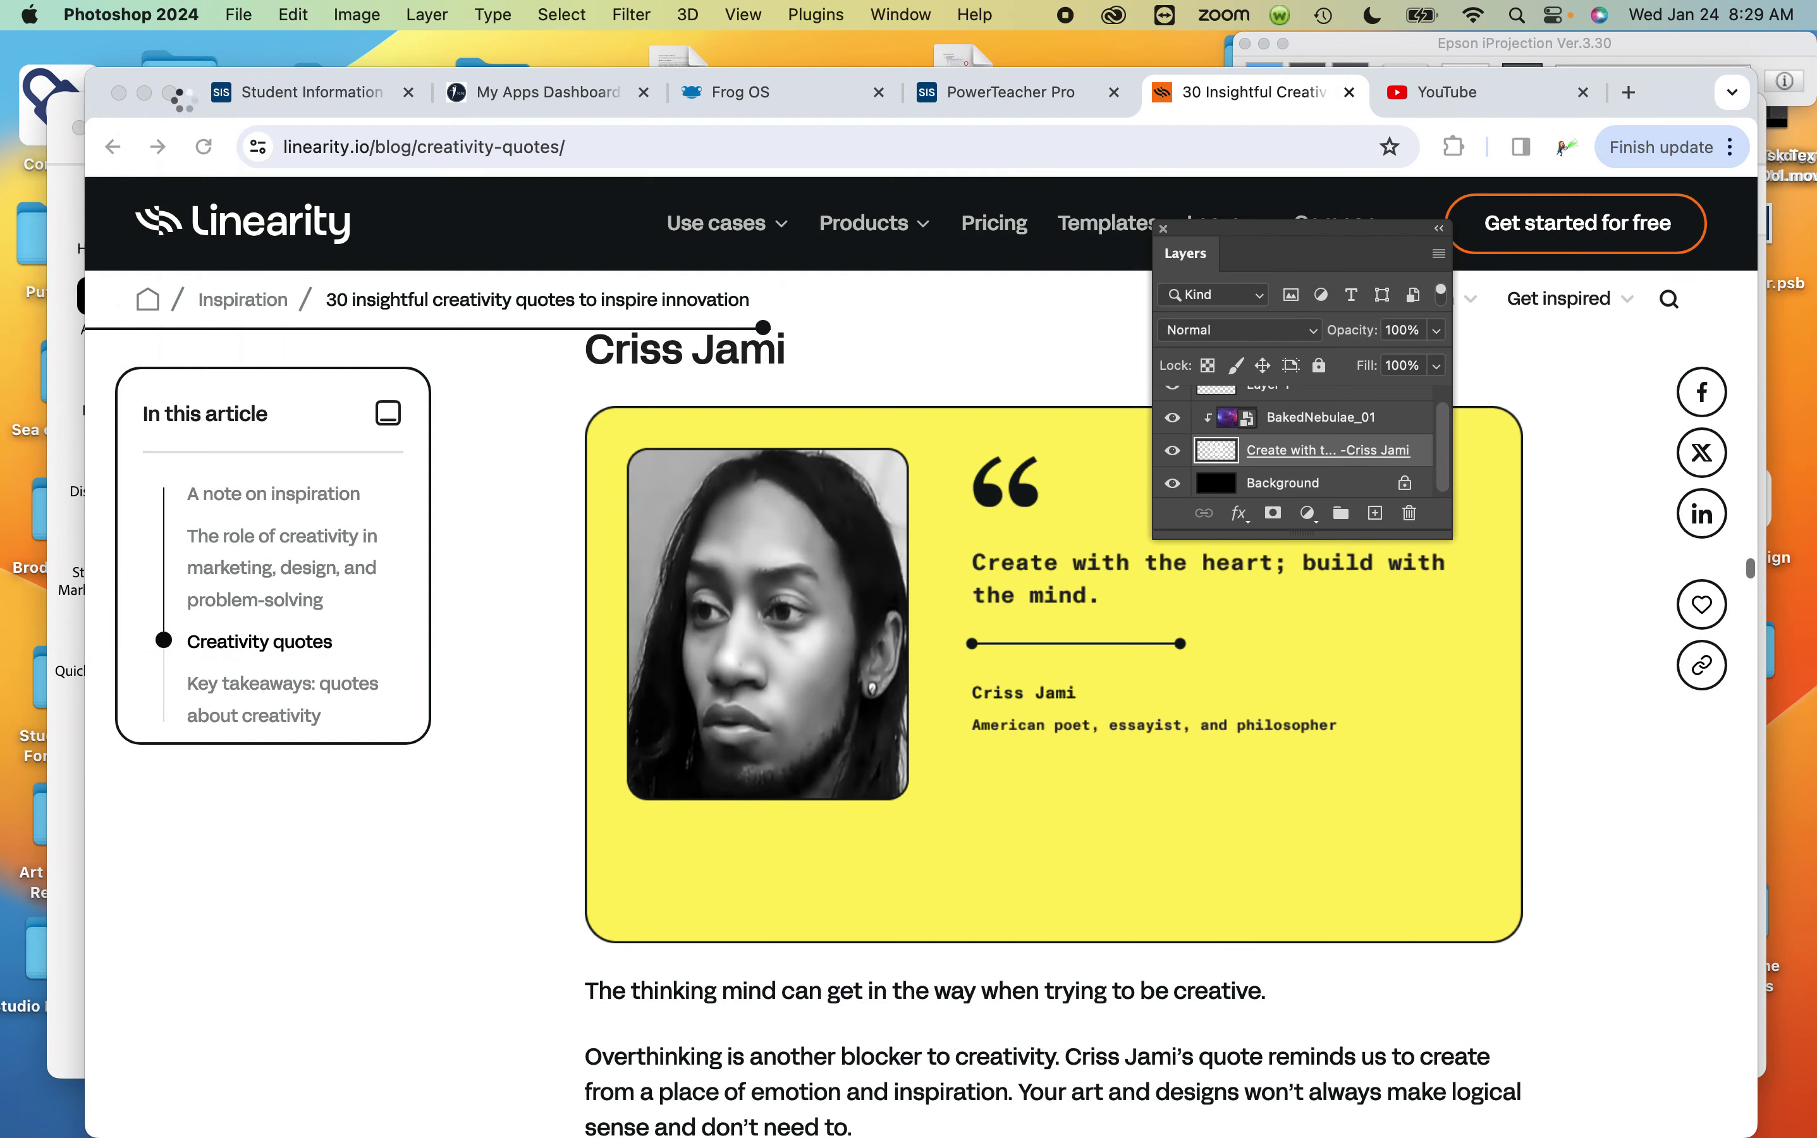
pyautogui.click(137, 96)
pyautogui.click(107, 125)
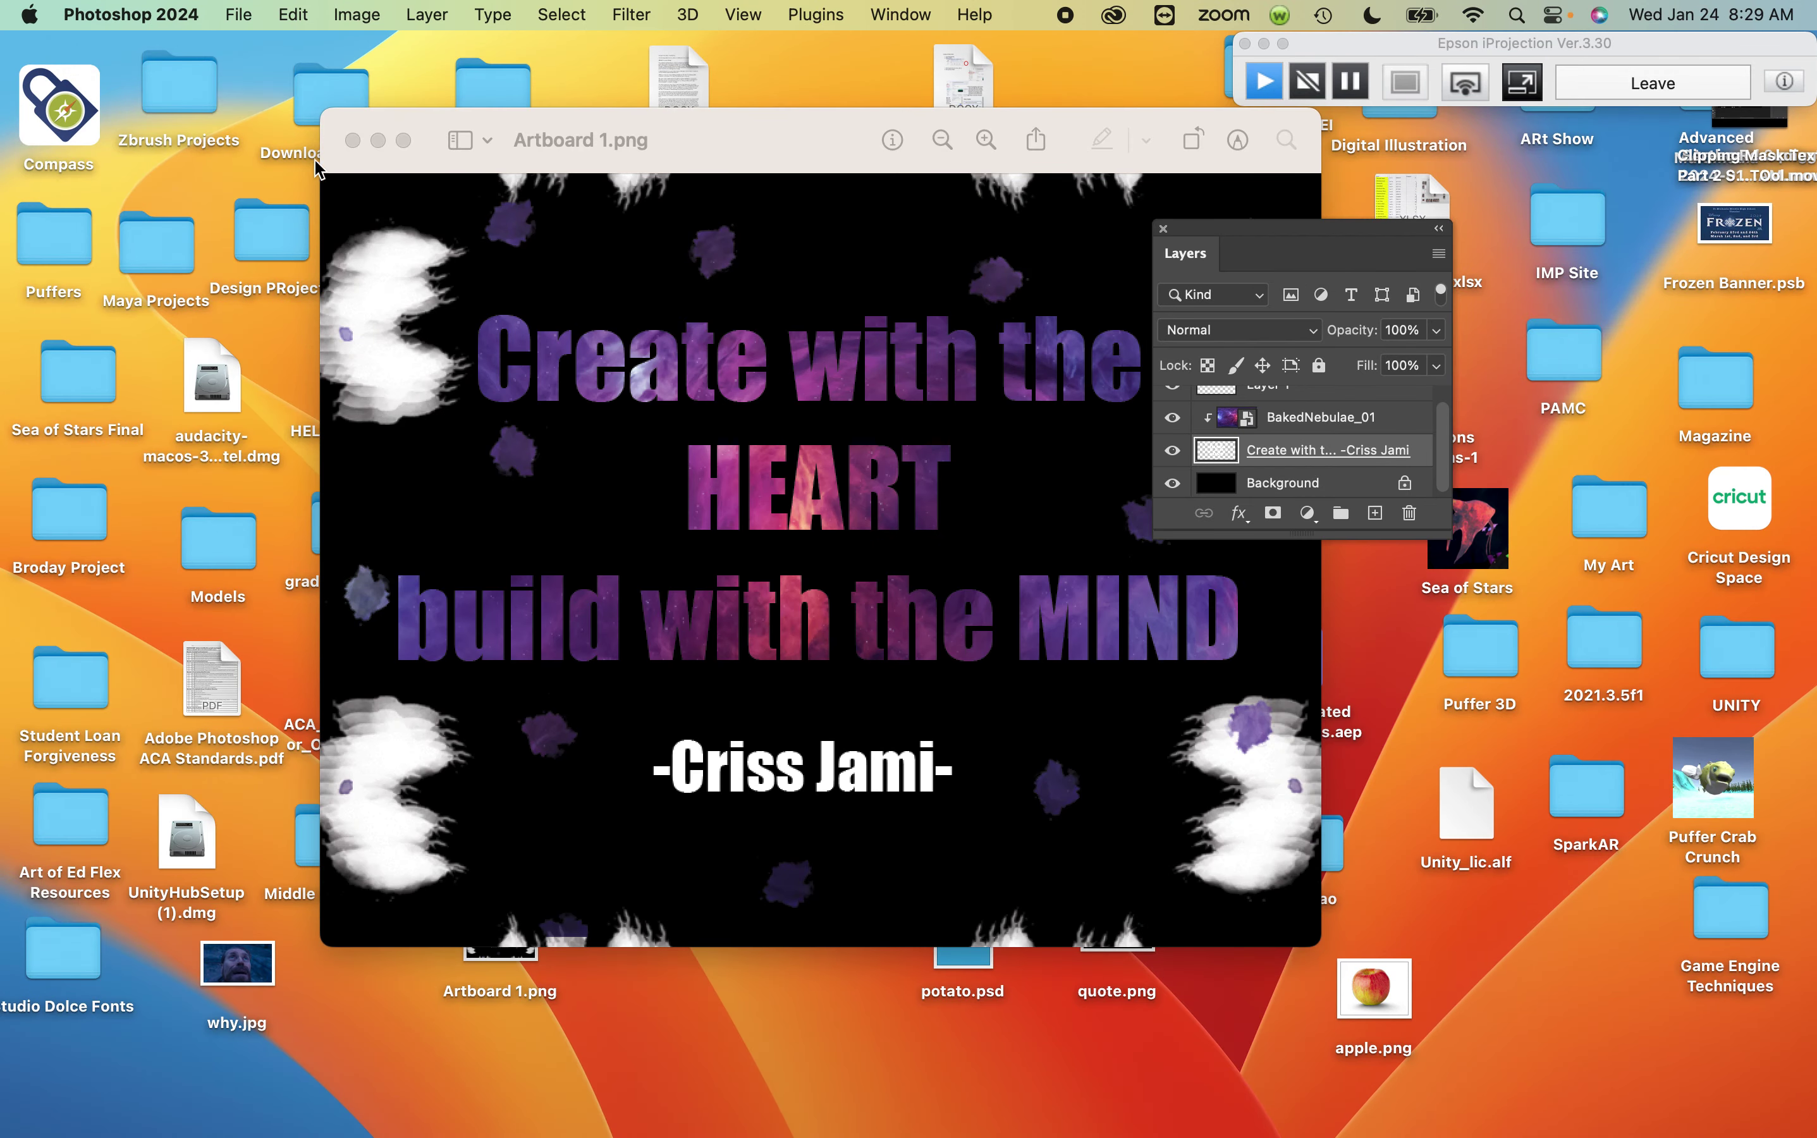
pyautogui.click(353, 140)
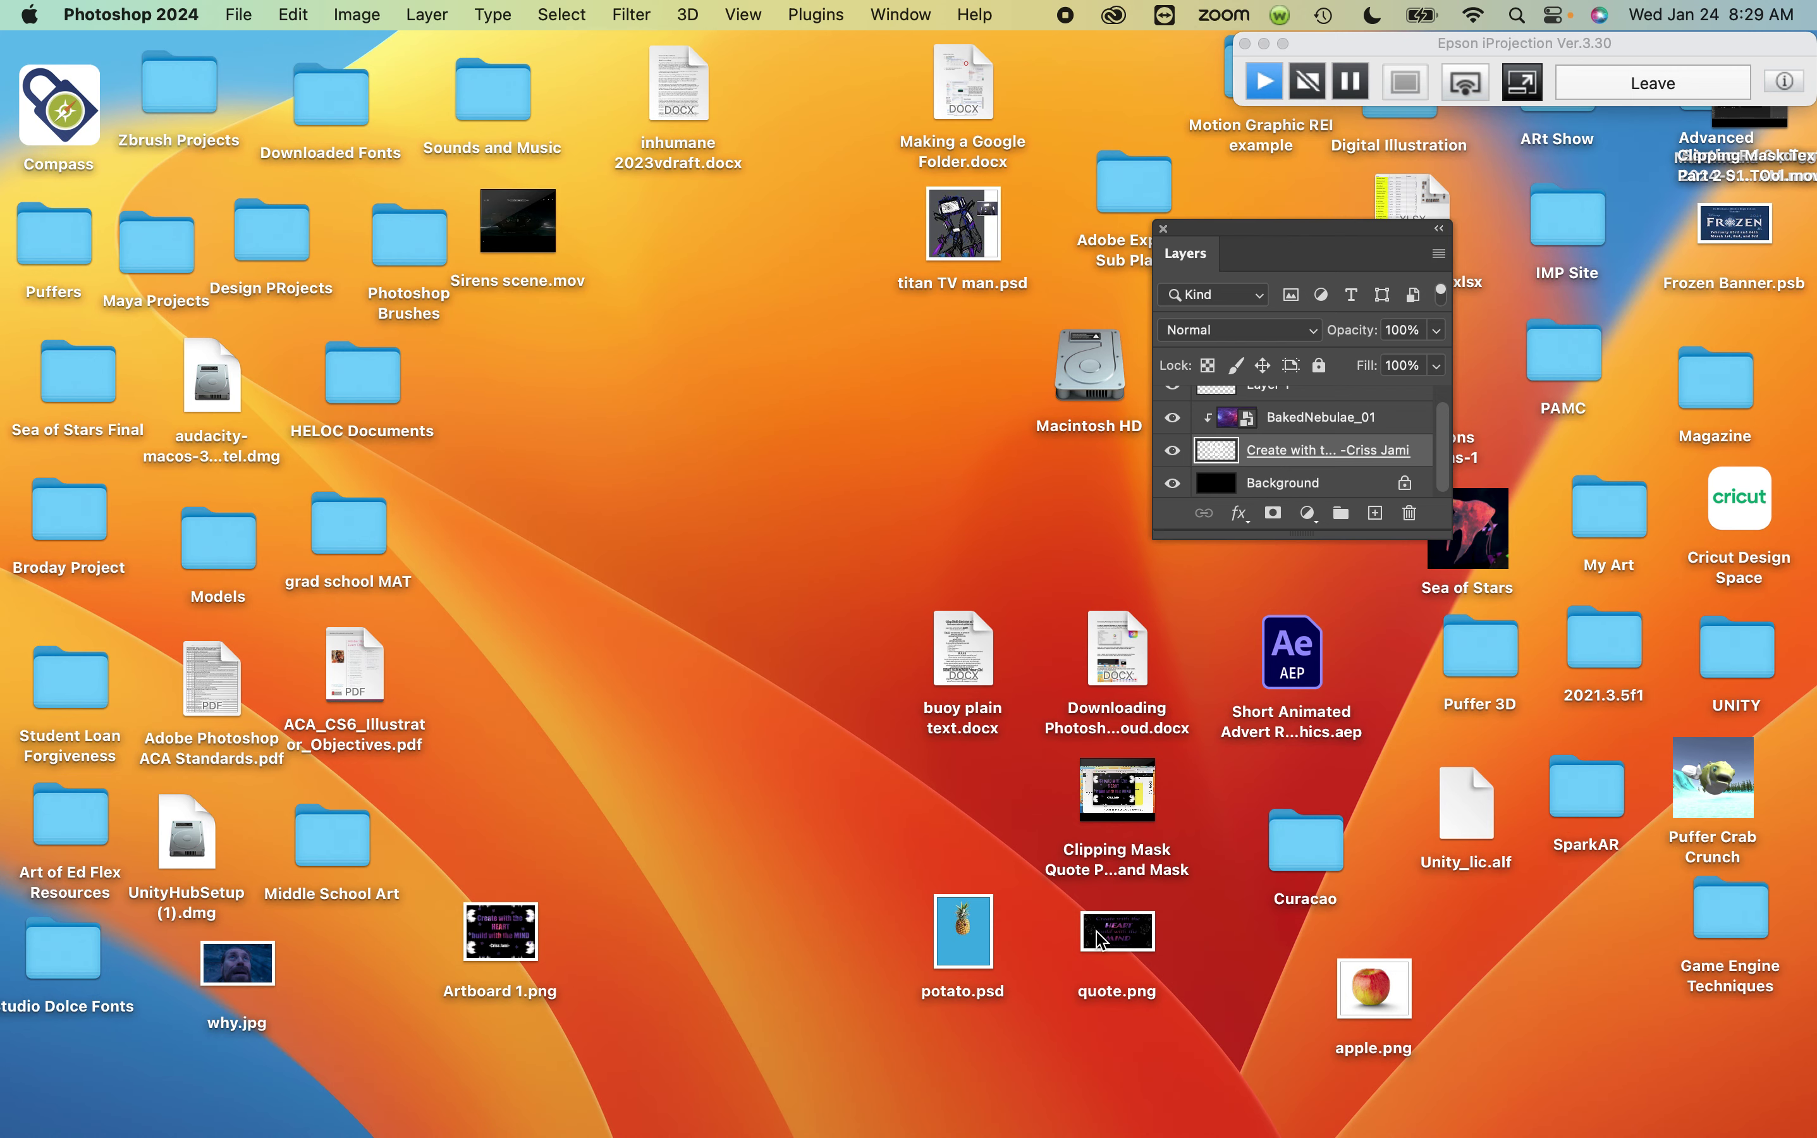
pyautogui.moveTo(1099, 940); pyautogui.dragTo(652, 667)
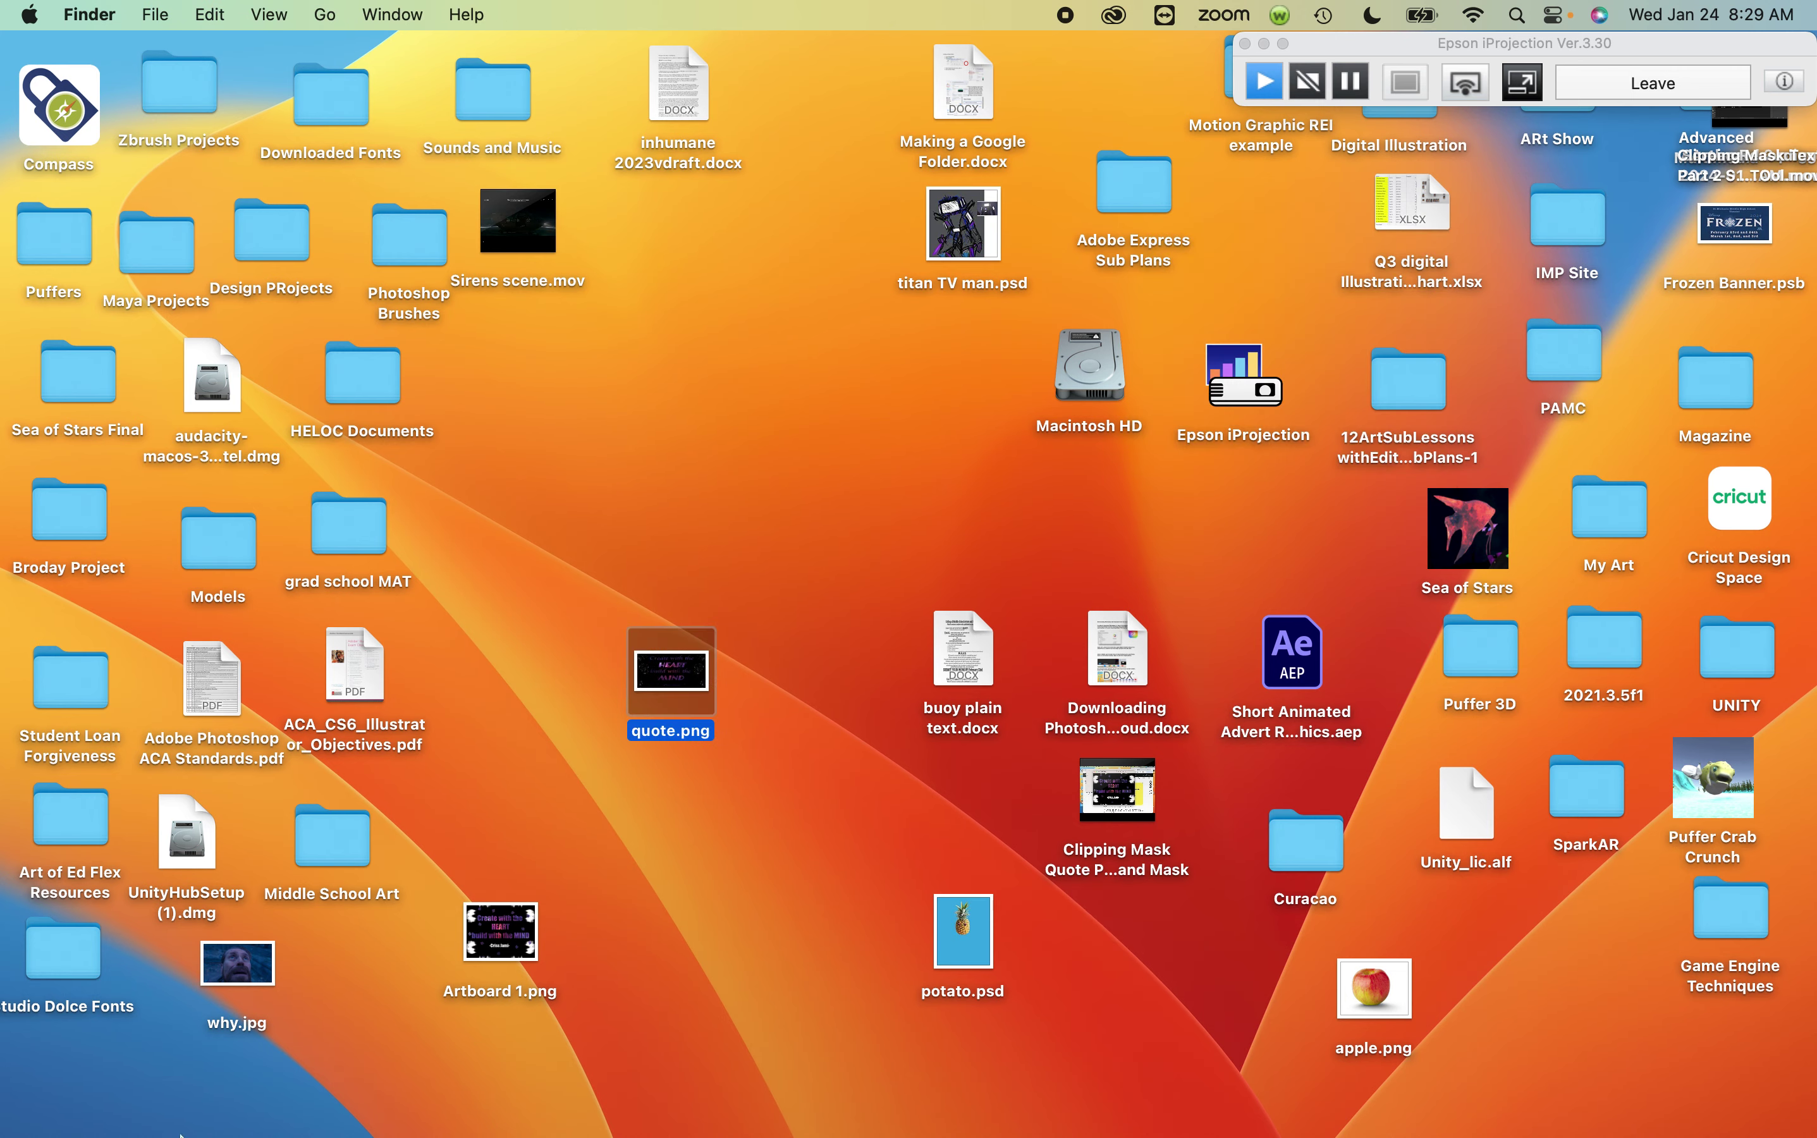
# - Open Google Drive from the apps dashboard and enter the 3 PAMC Lastname Firstname folder in My Drive
pyautogui.click(244, 1065)
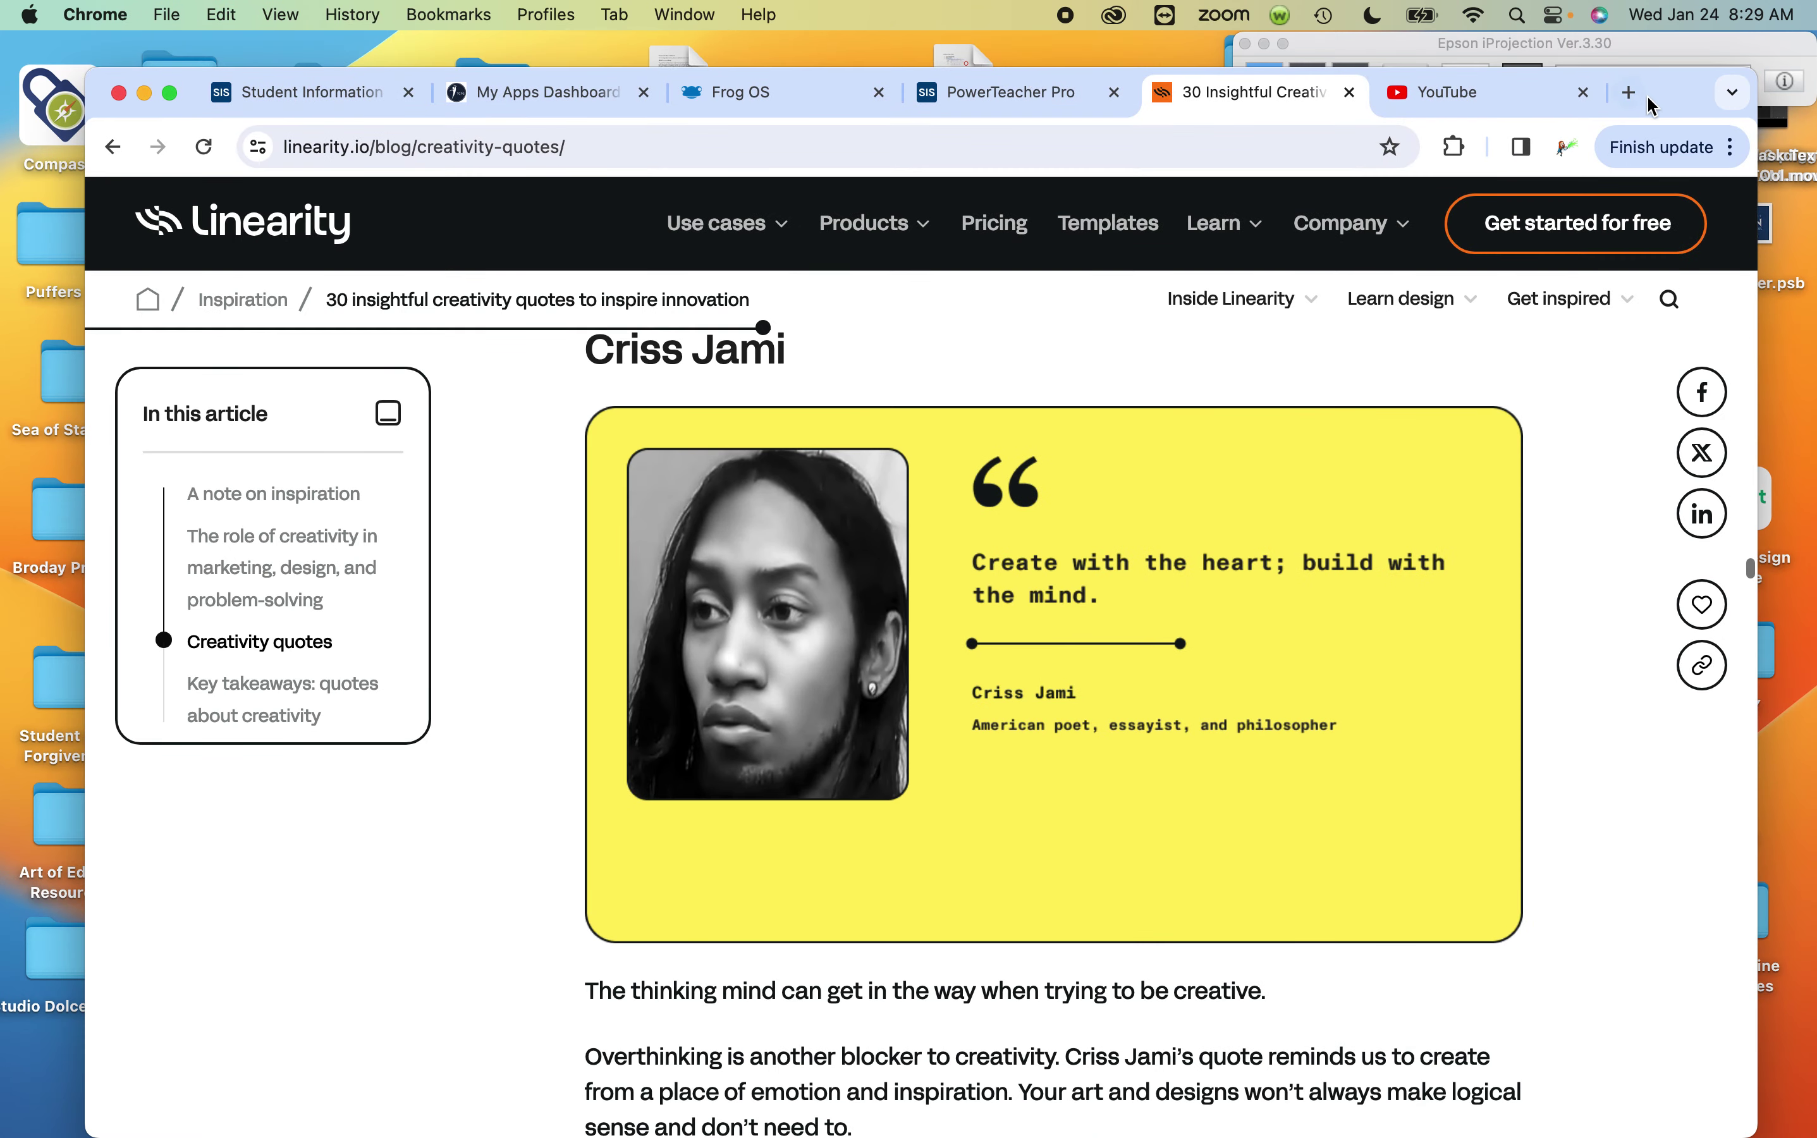
pyautogui.click(537, 98)
pyautogui.click(953, 570)
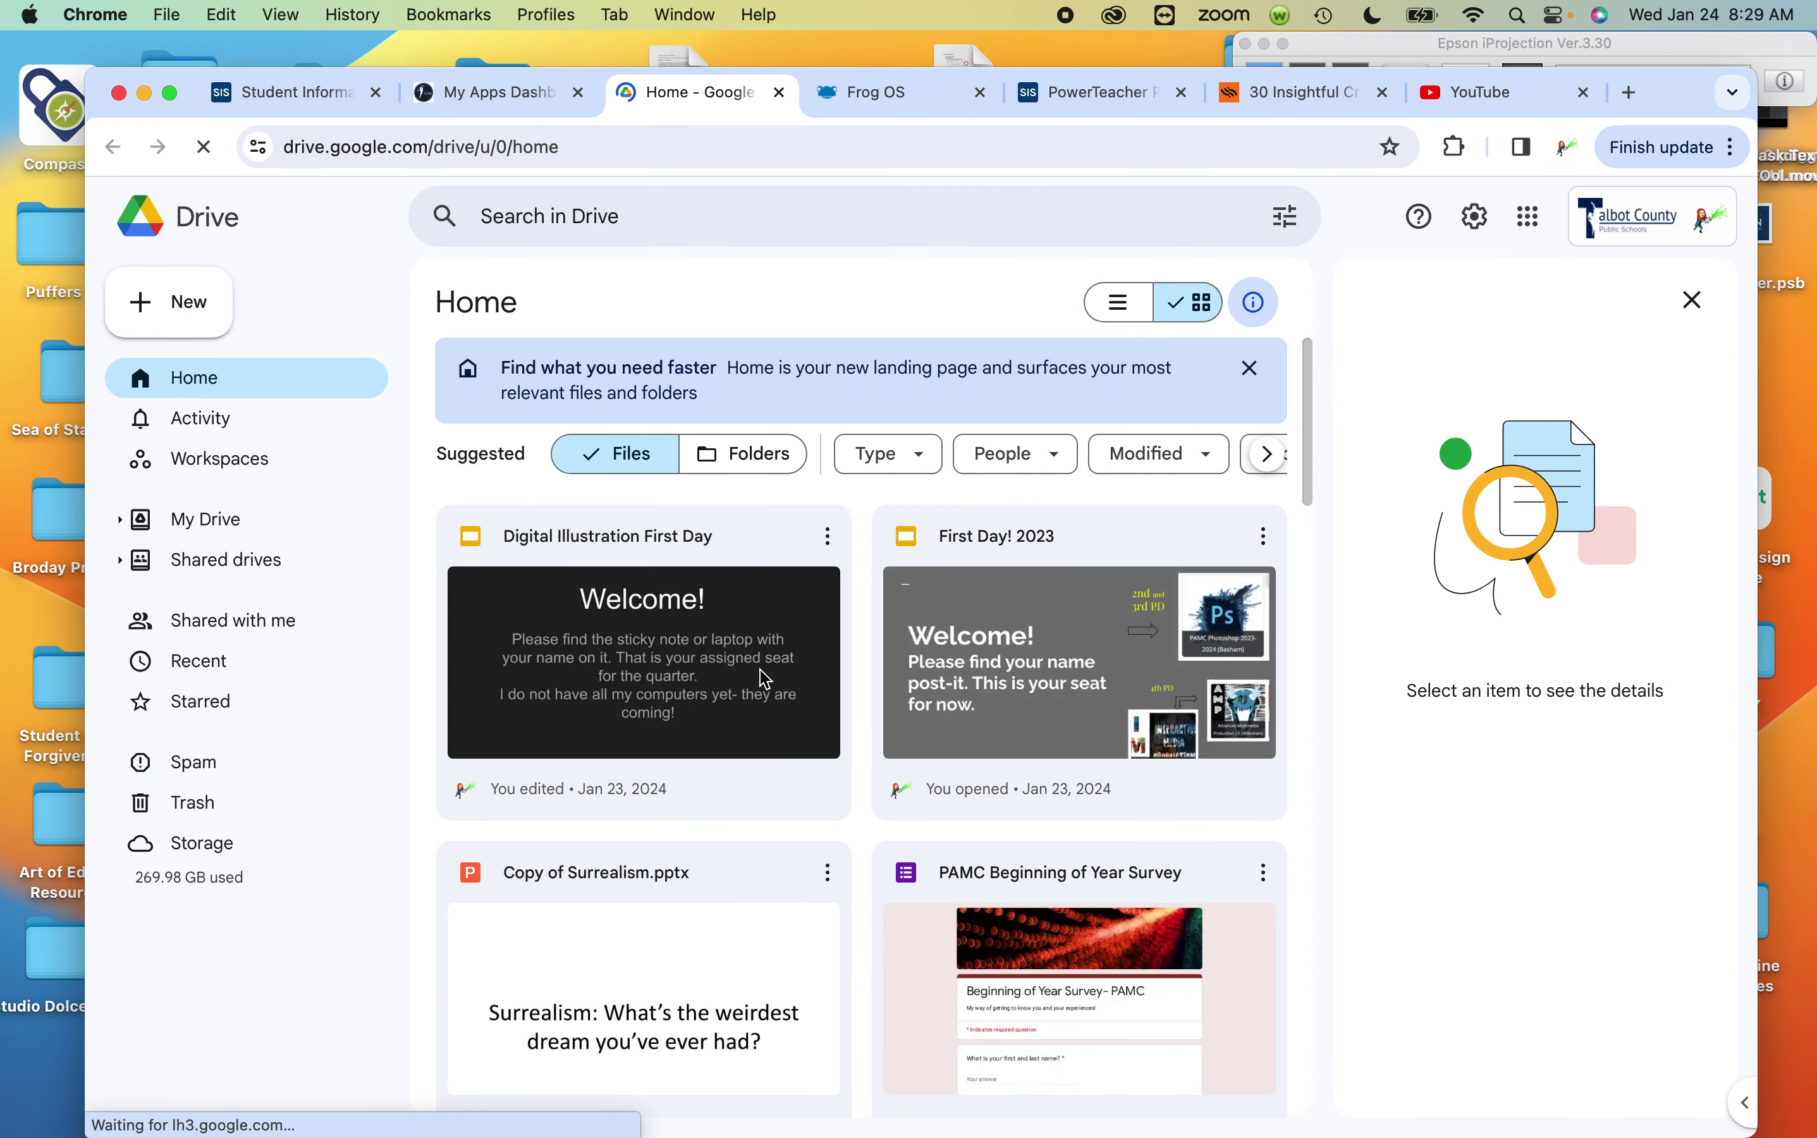
pyautogui.click(207, 519)
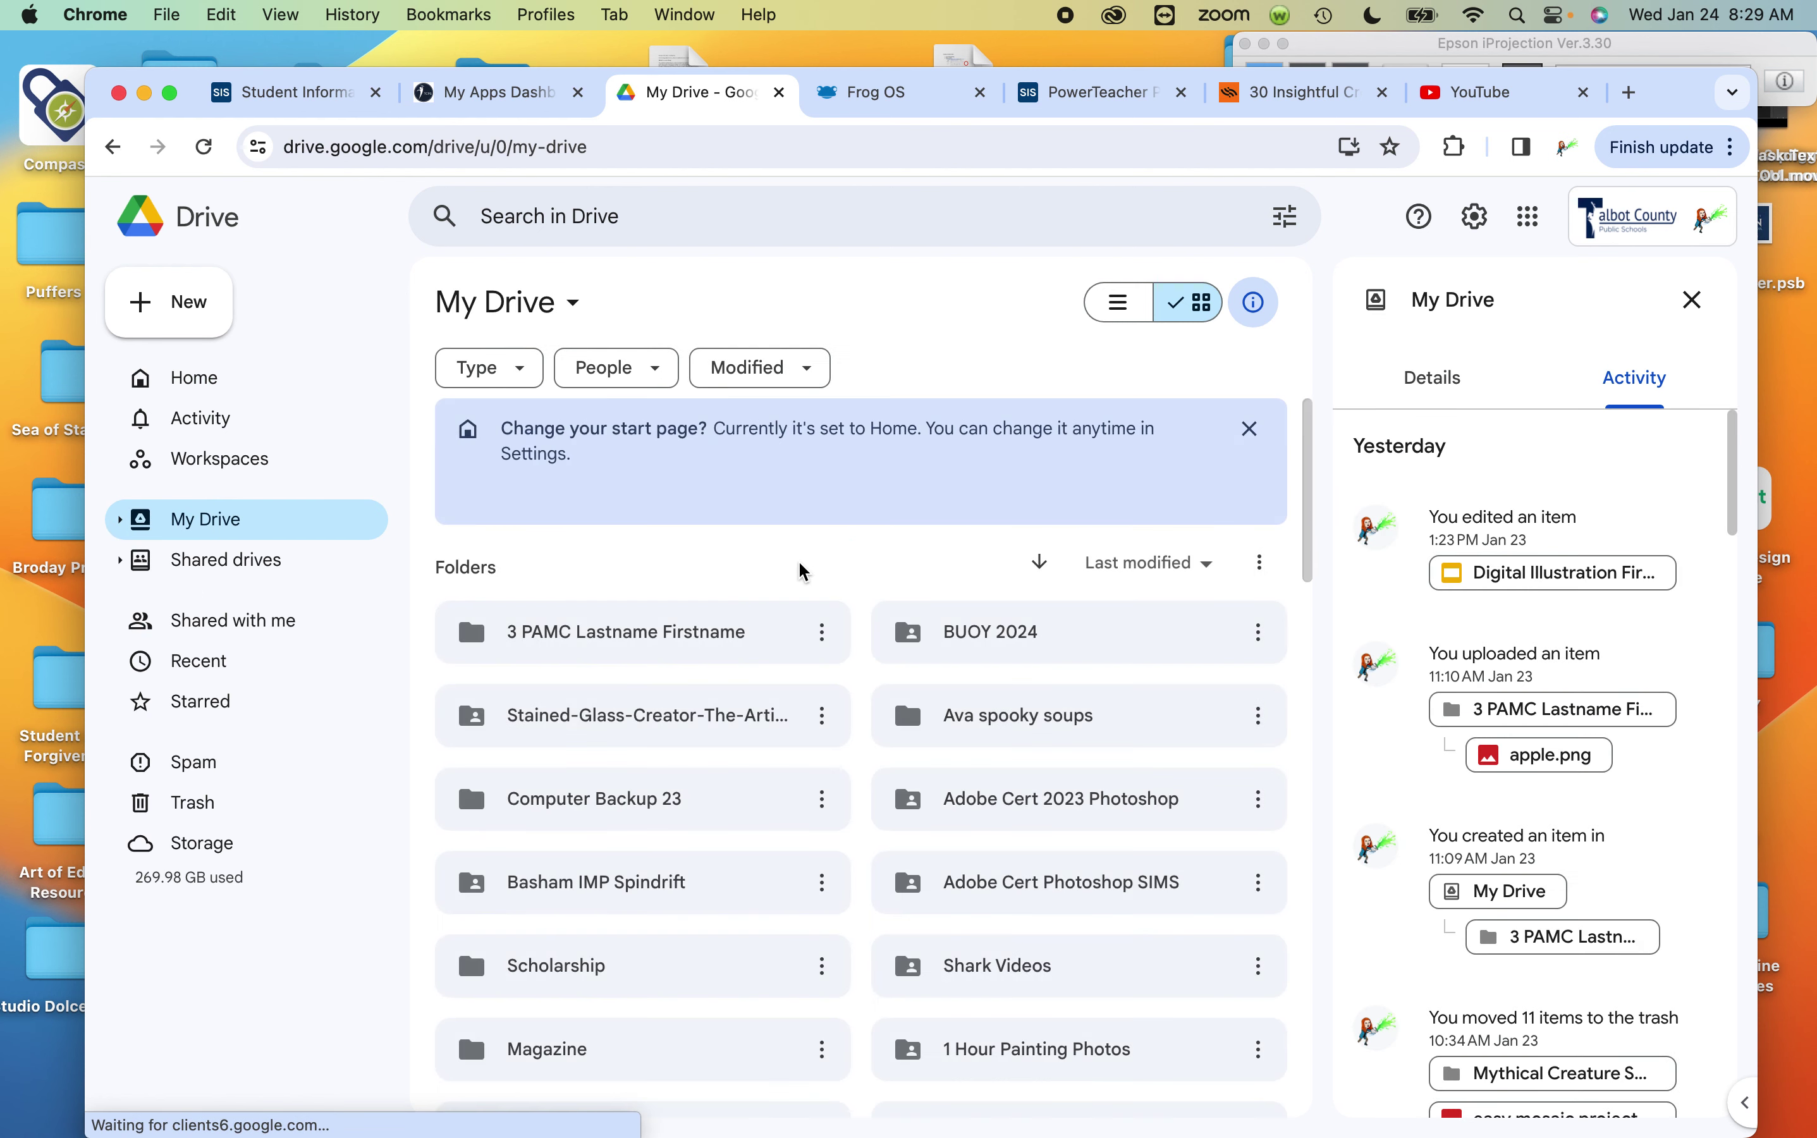
pyautogui.click(672, 640)
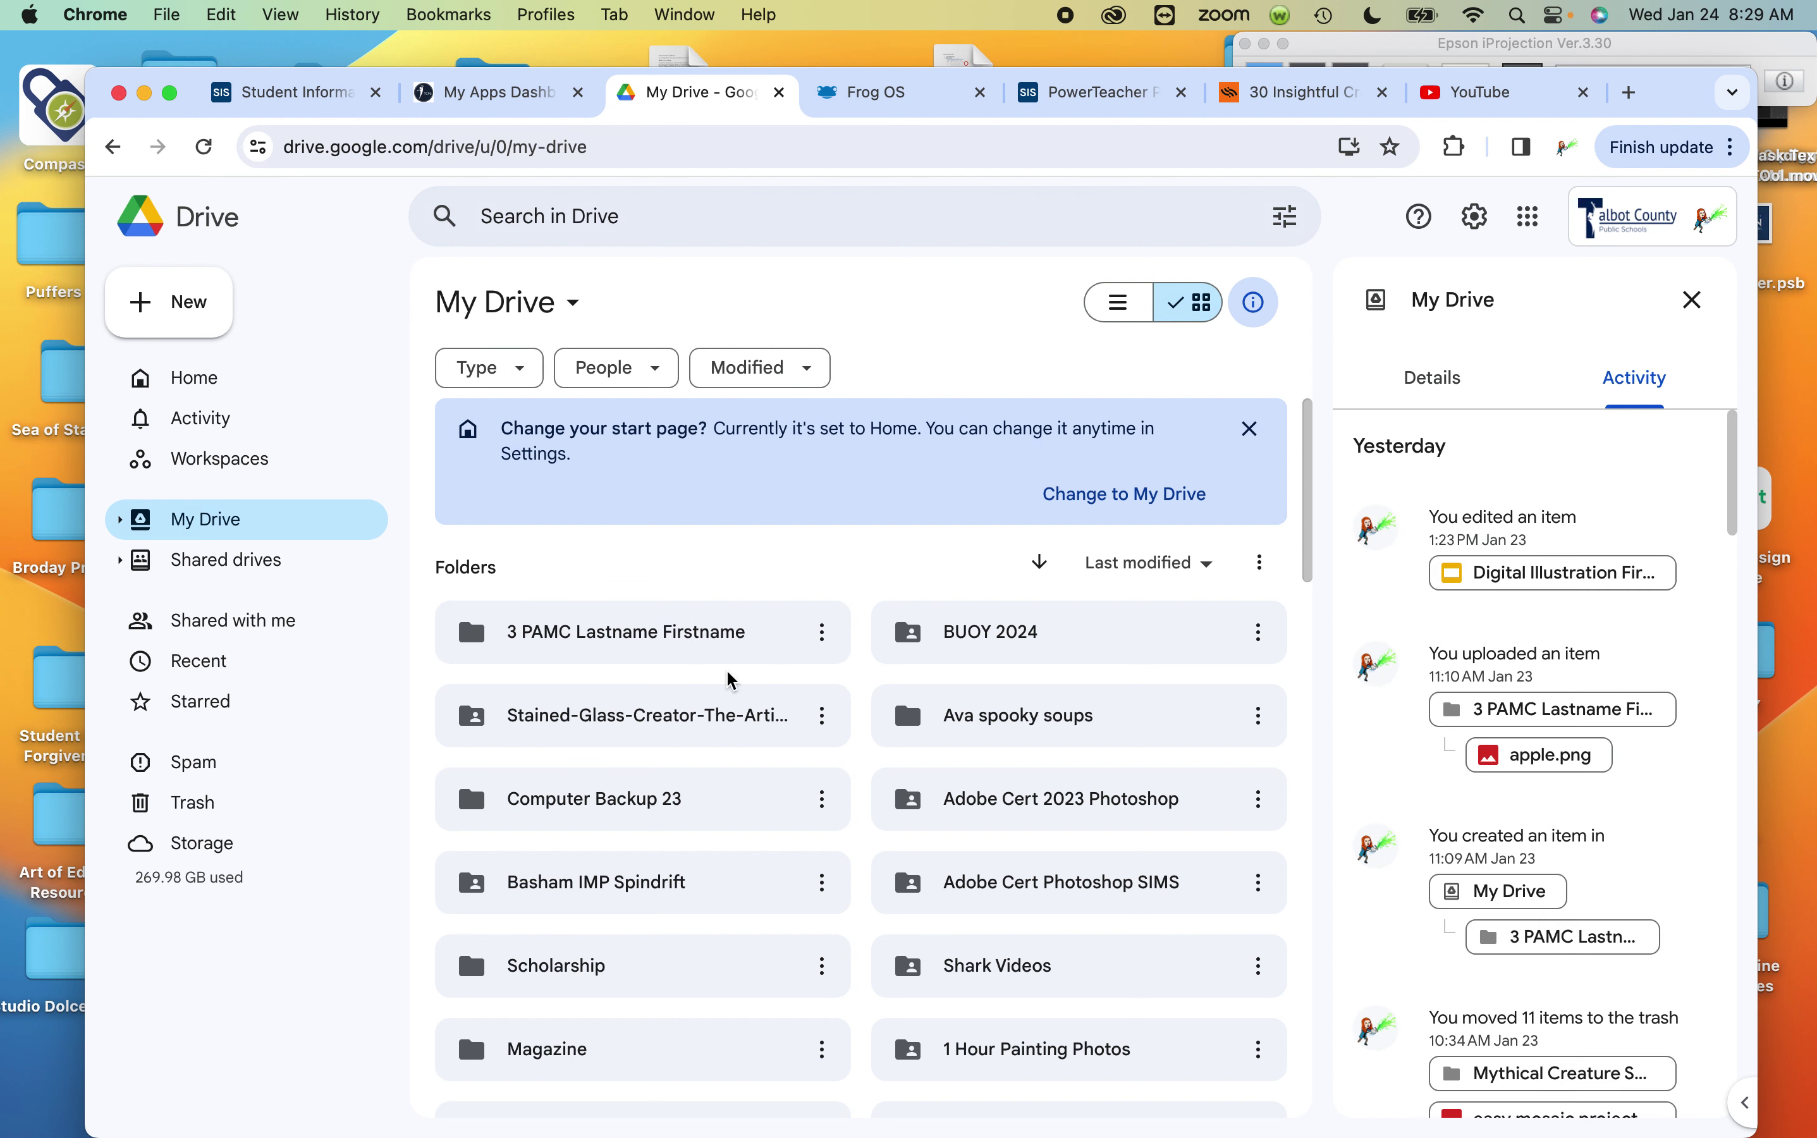
pyautogui.doubleClick(598, 647)
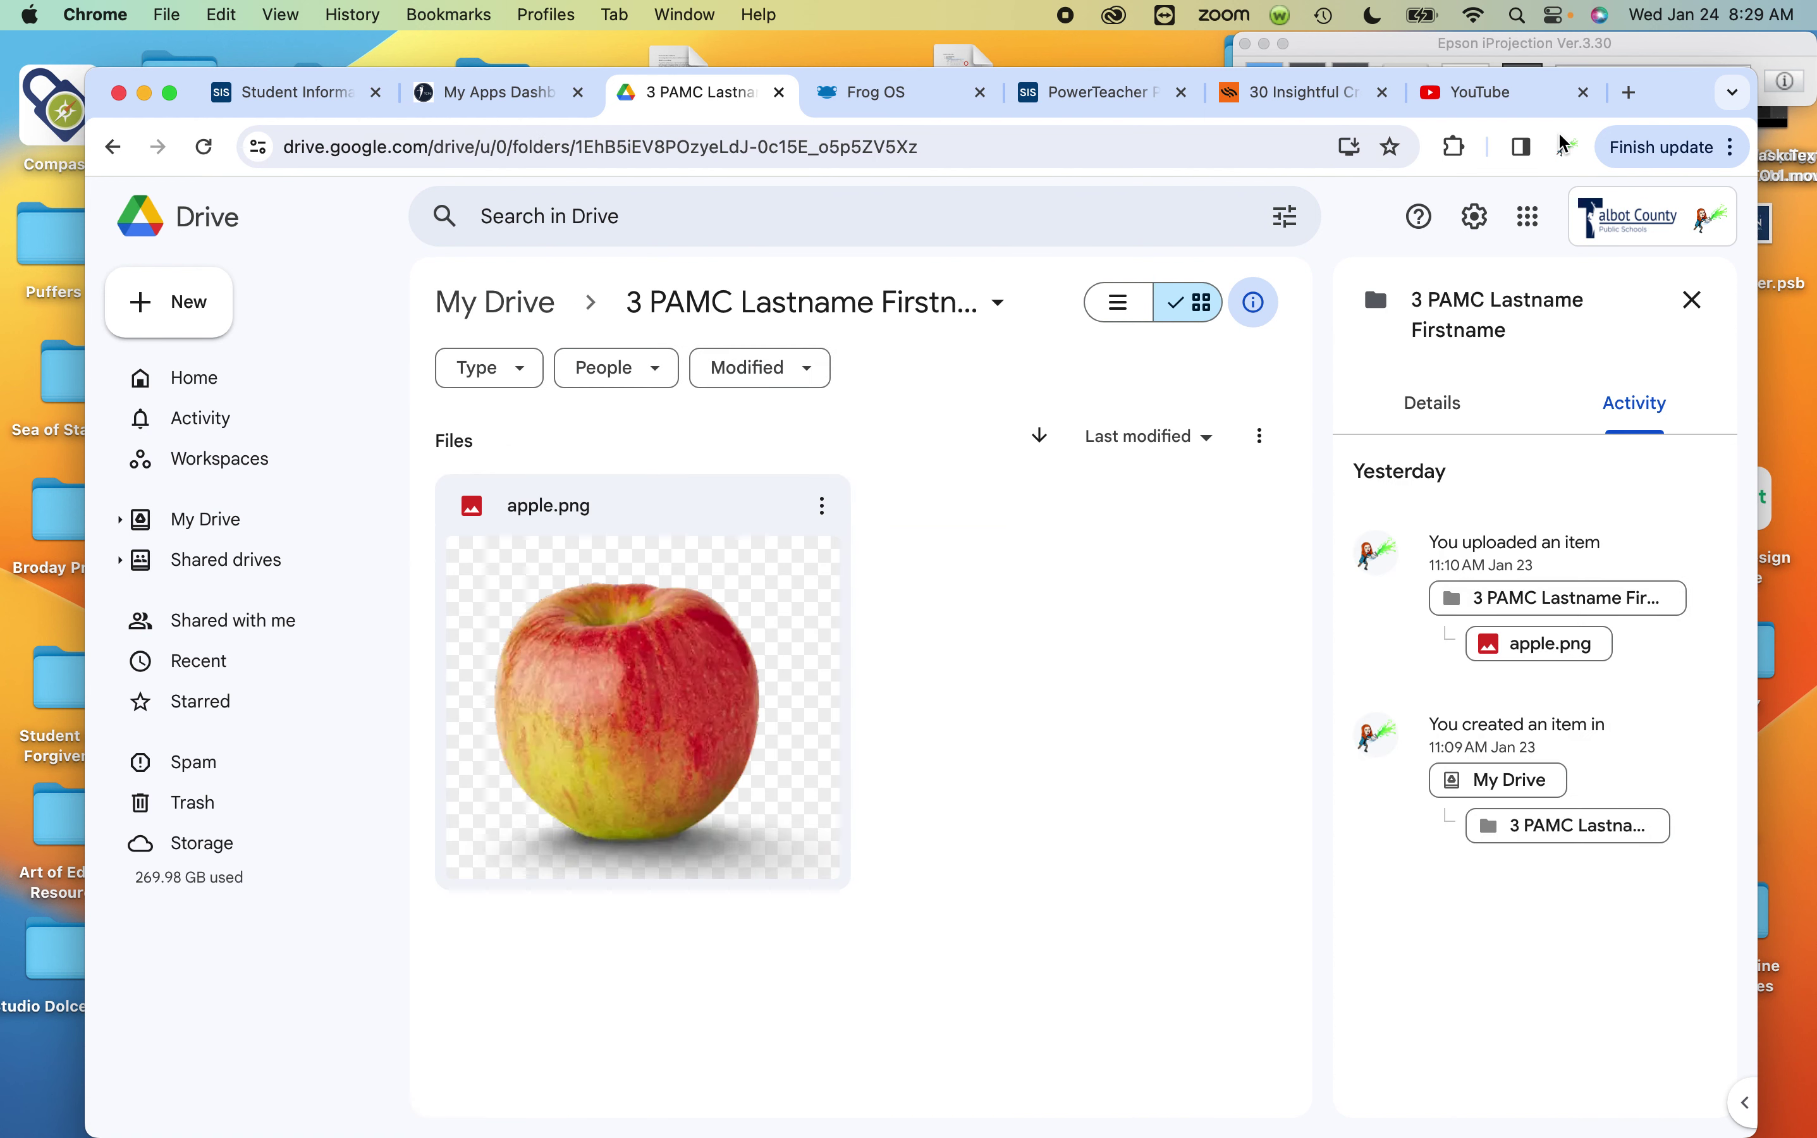
# - Drag quote.png from the desktop into the open Drive folder to upload it
pyautogui.moveTo(1698, 102); pyautogui.dragTo(617, 66)
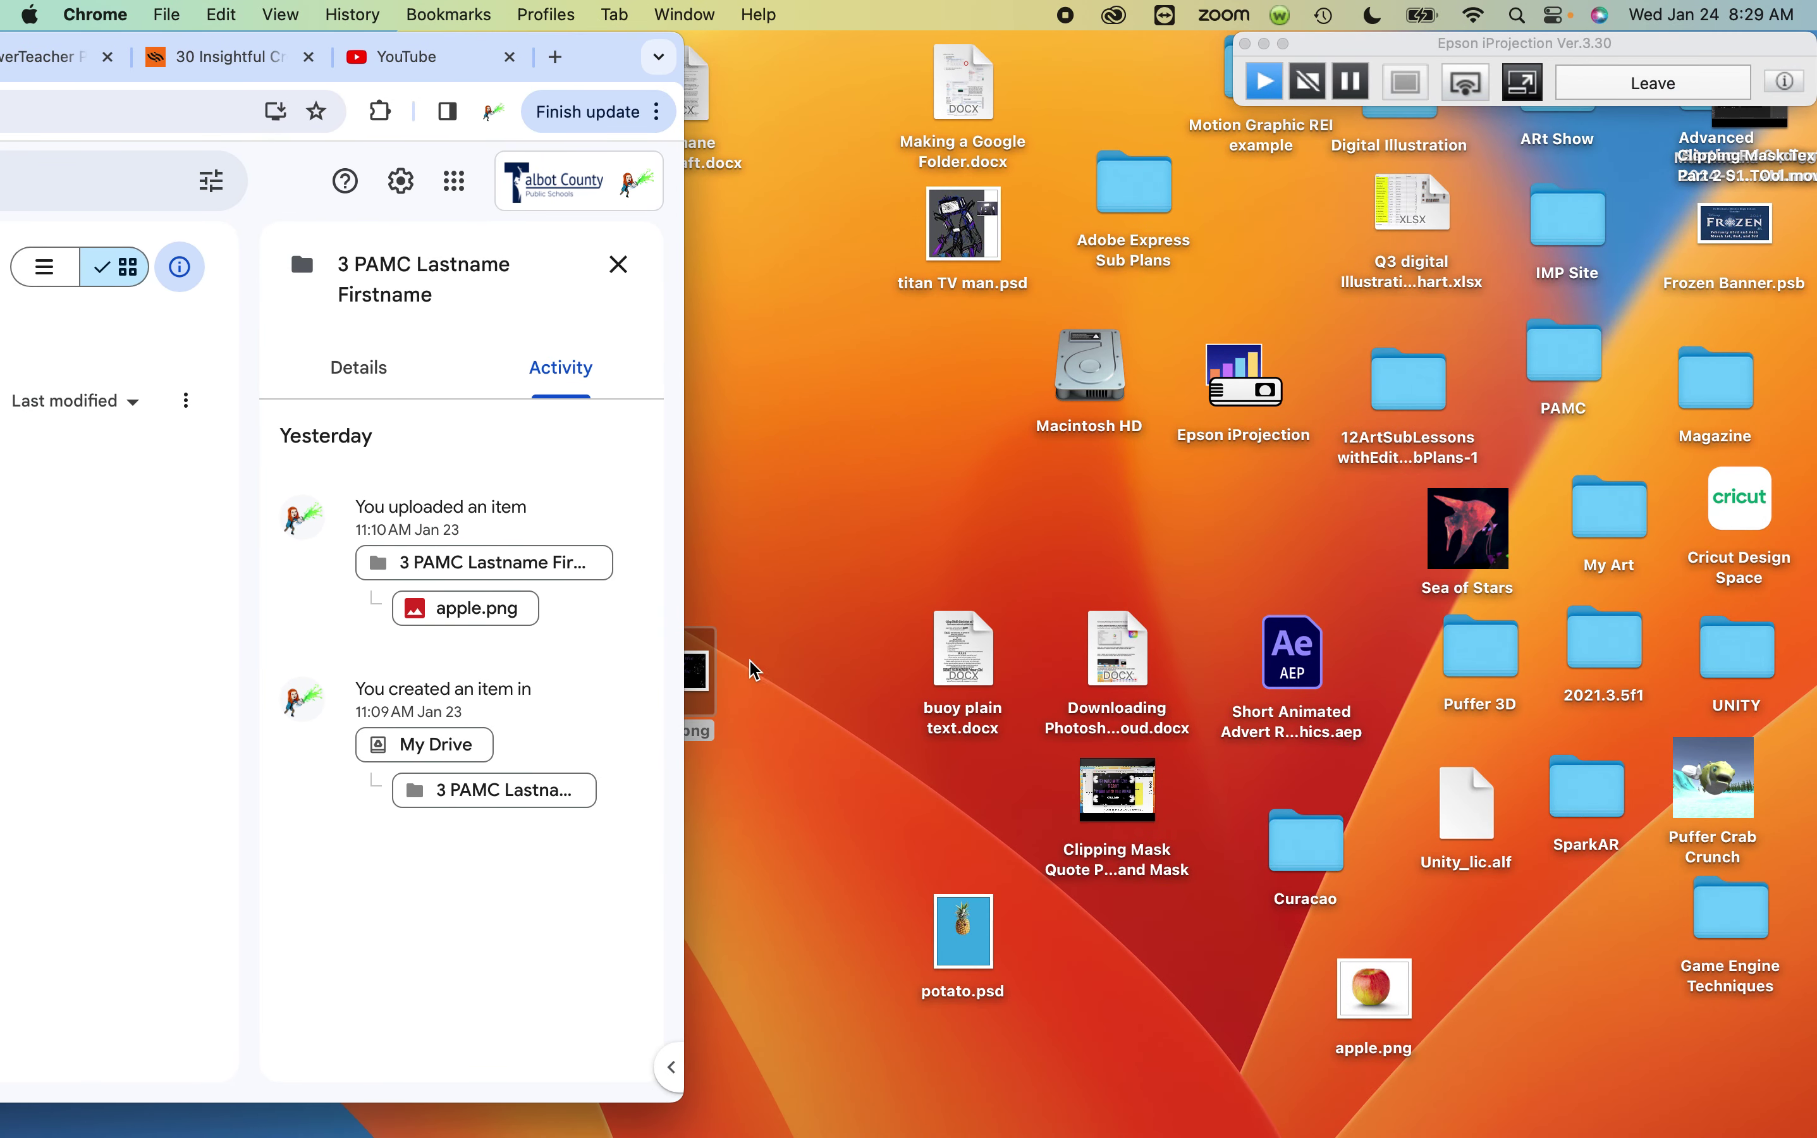
pyautogui.moveTo(700, 681); pyautogui.dragTo(64, 542)
pyautogui.moveTo(602, 57); pyautogui.dragTo(1030, 79)
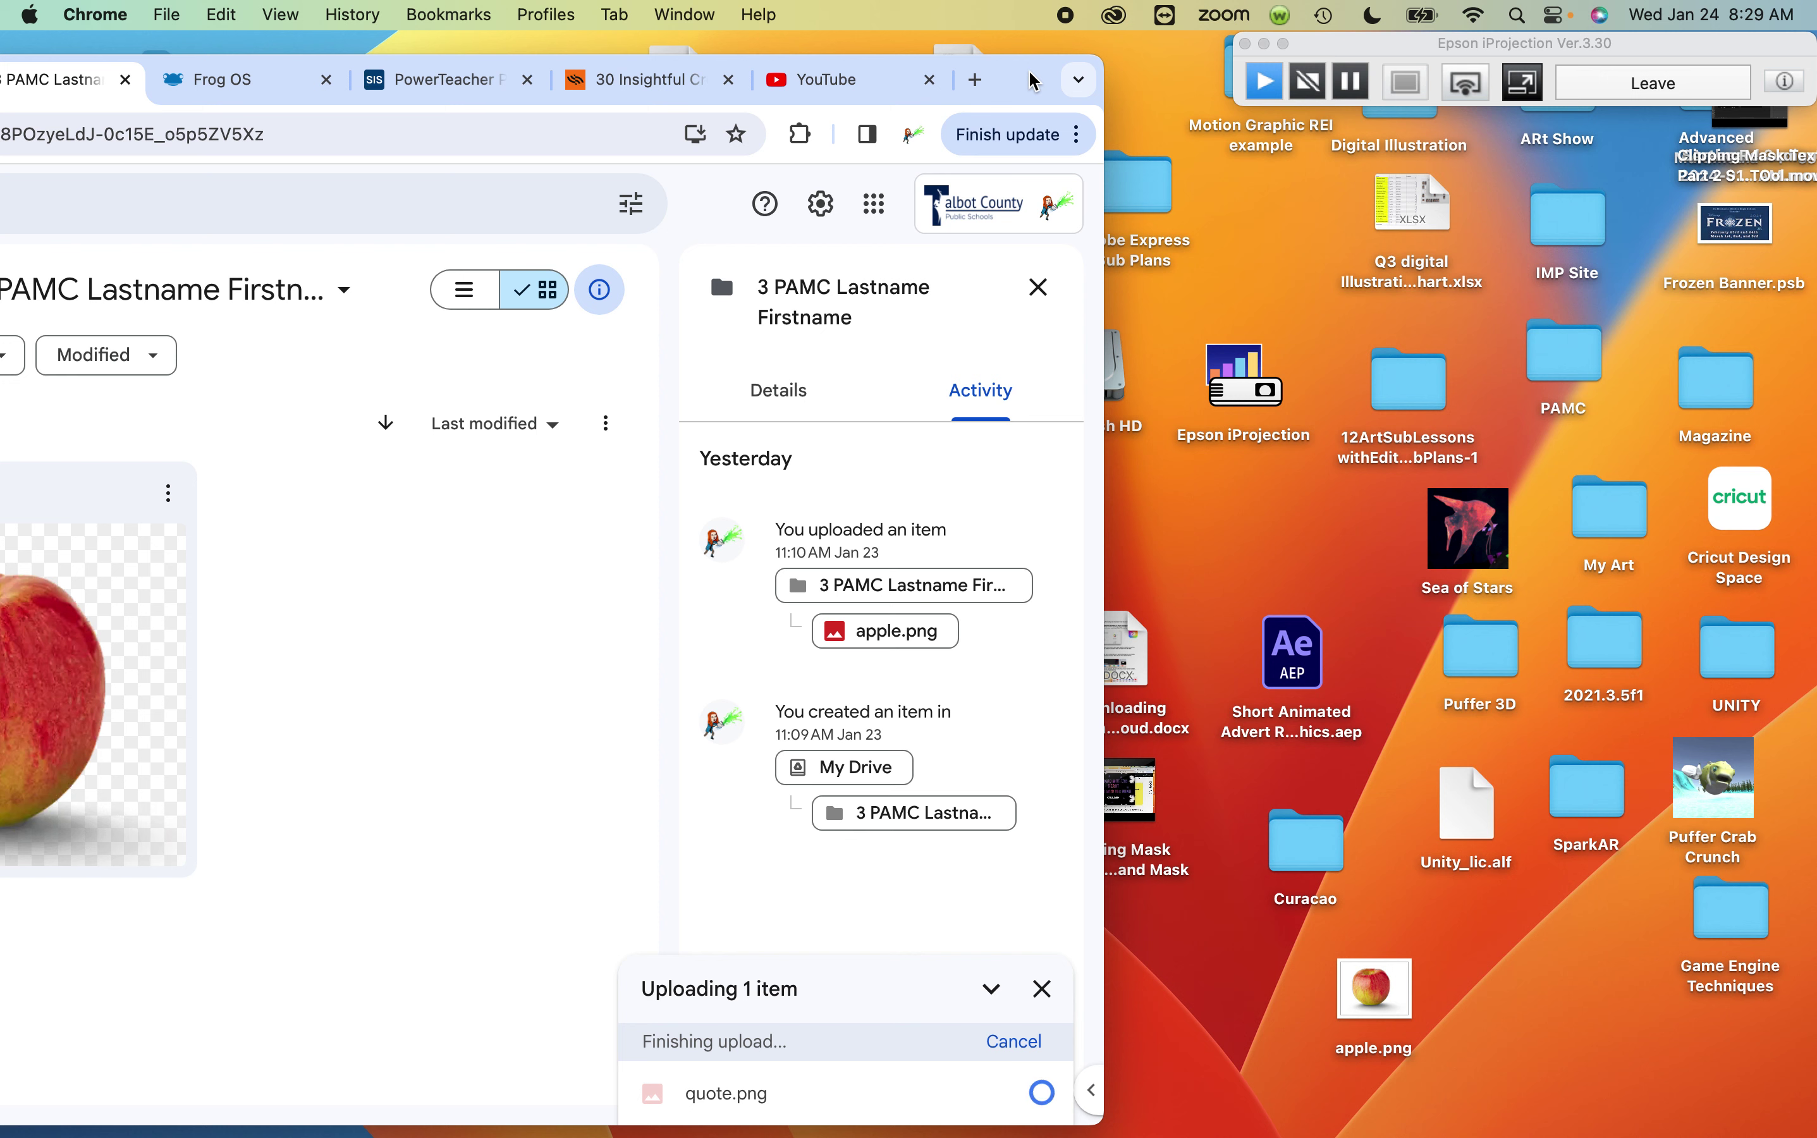